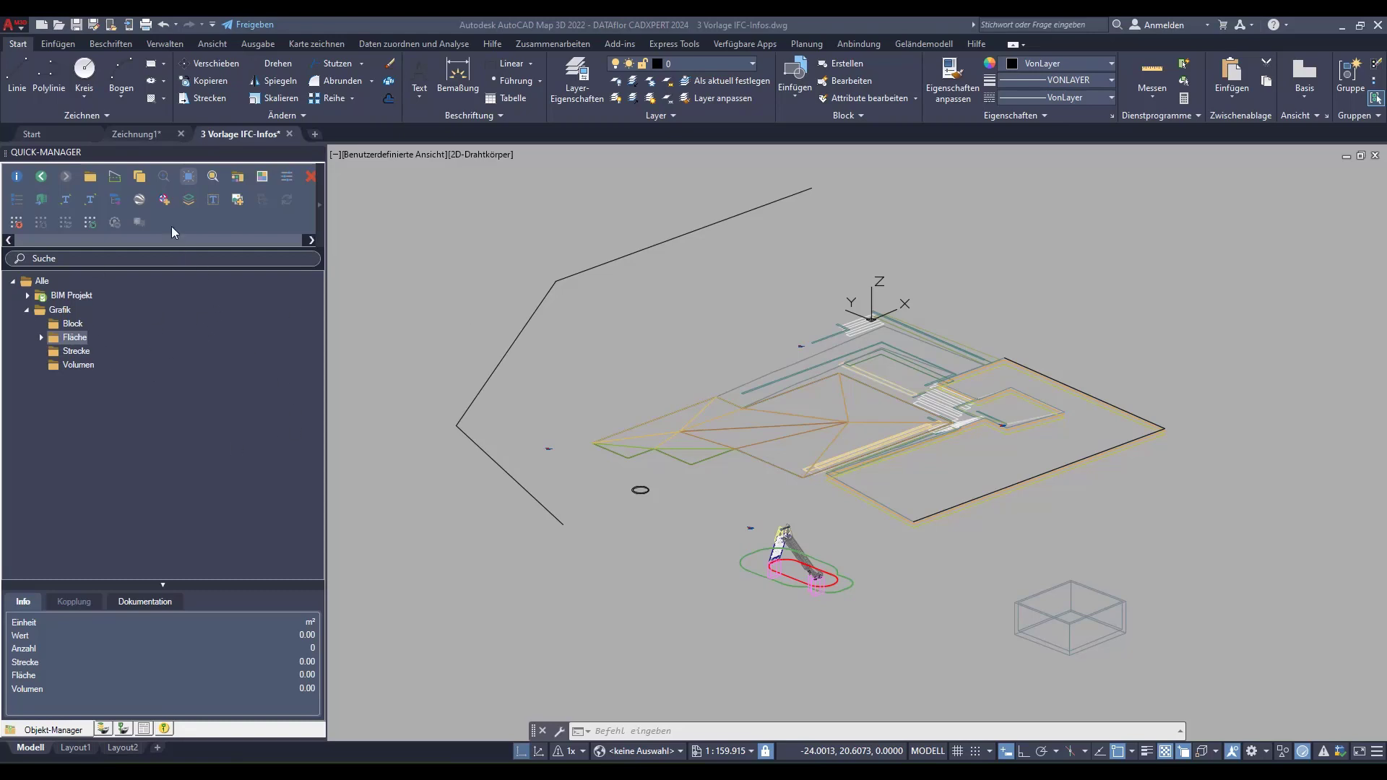
Show the Block category's IFC graphics settings, with only an empty Layer field.
{"action": "left_click", "coordinate": [165, 199]}
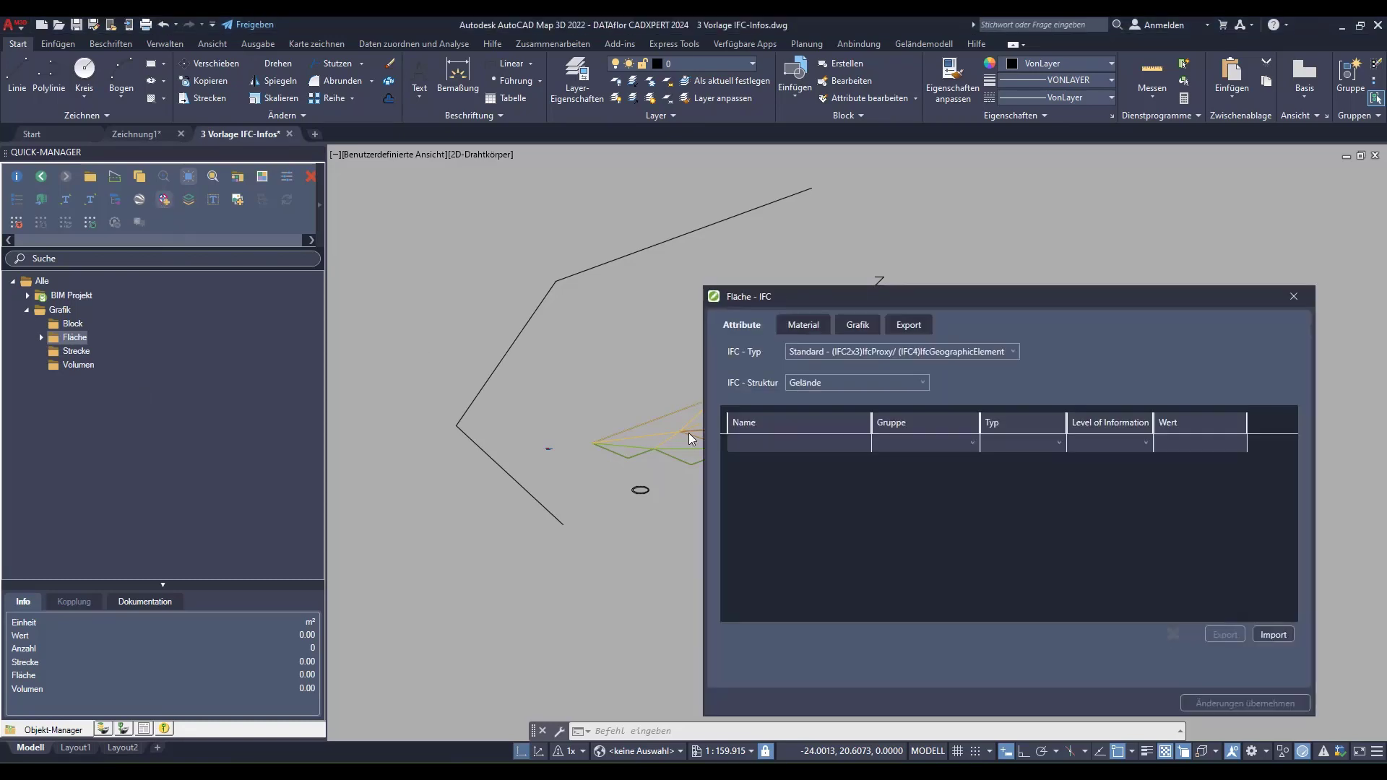
{"action": "left_click_drag", "start_coordinate": [947, 297], "coordinate": [646, 262]}
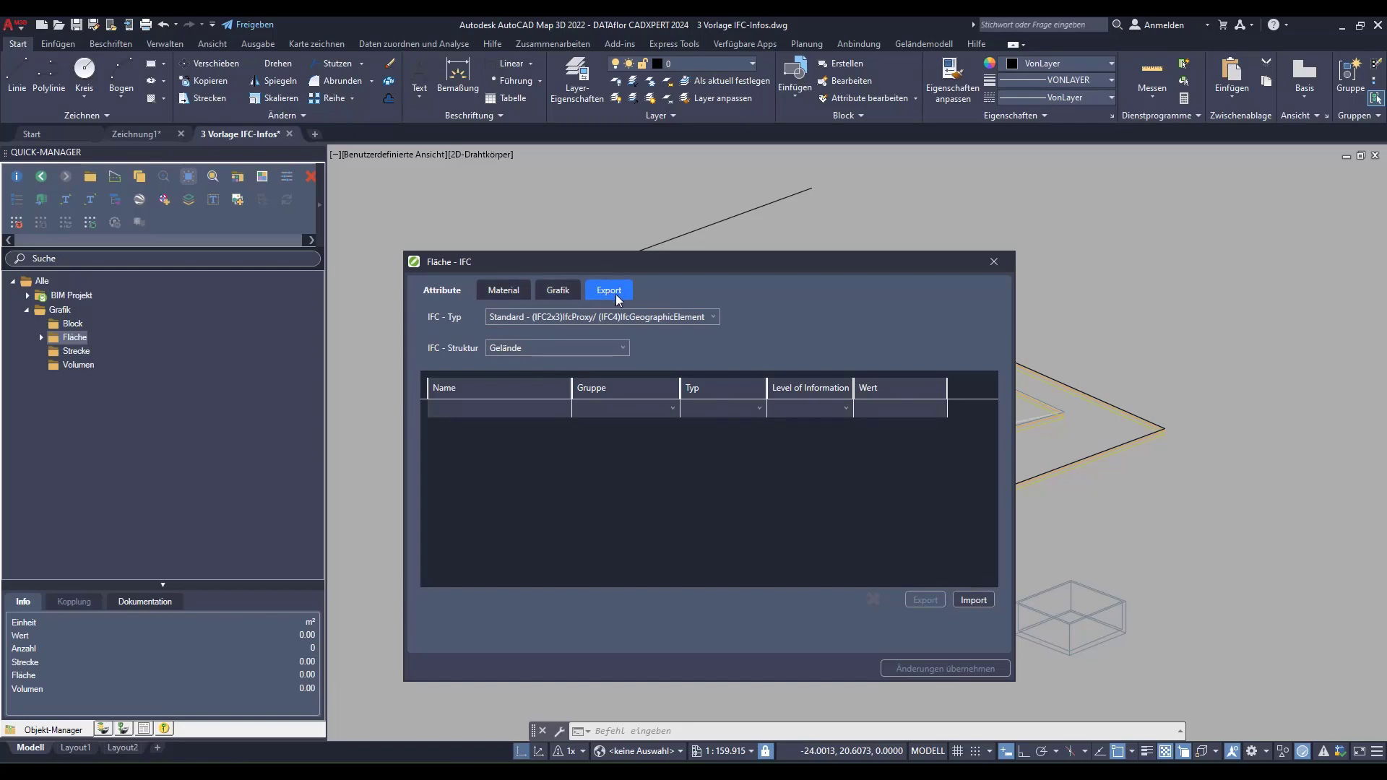
{"action": "left_click", "coordinate": [557, 297]}
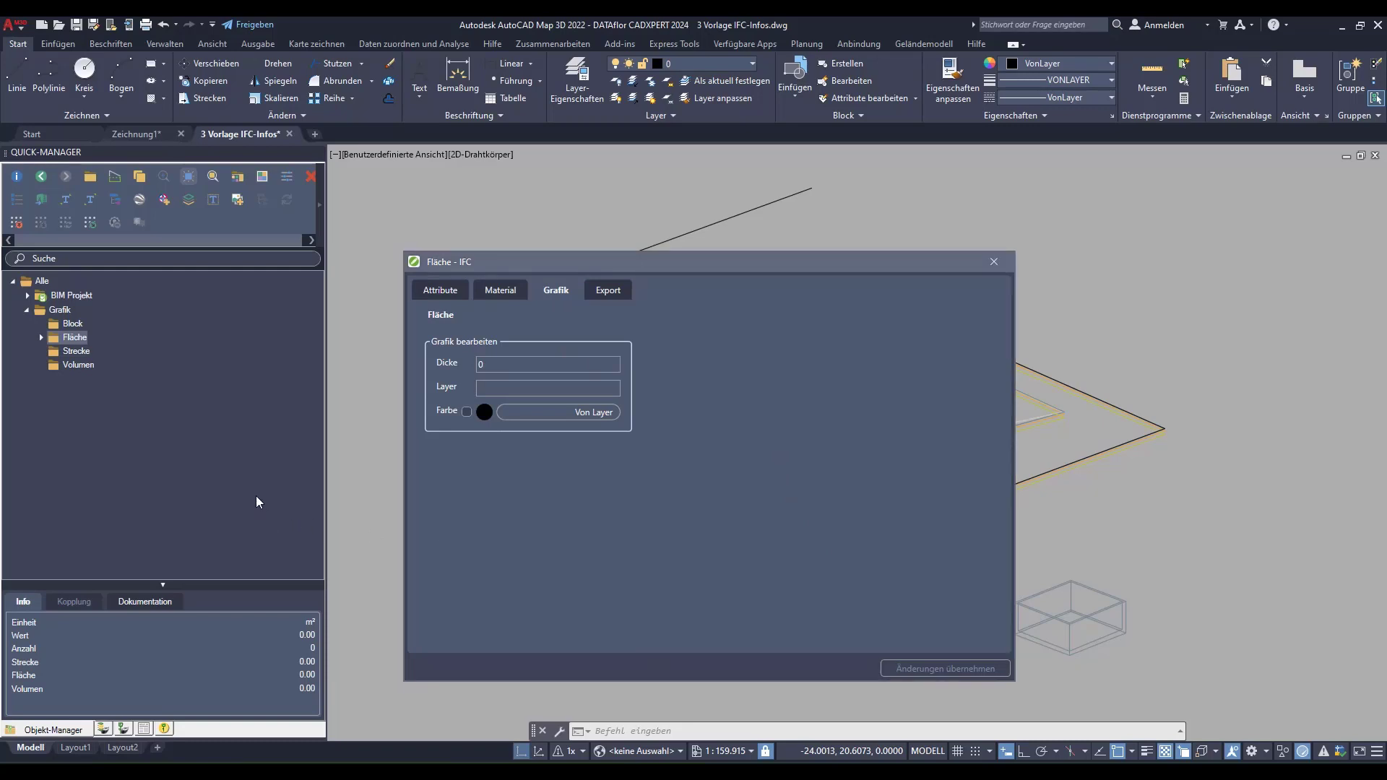
{"action": "left_click", "coordinate": [75, 325]}
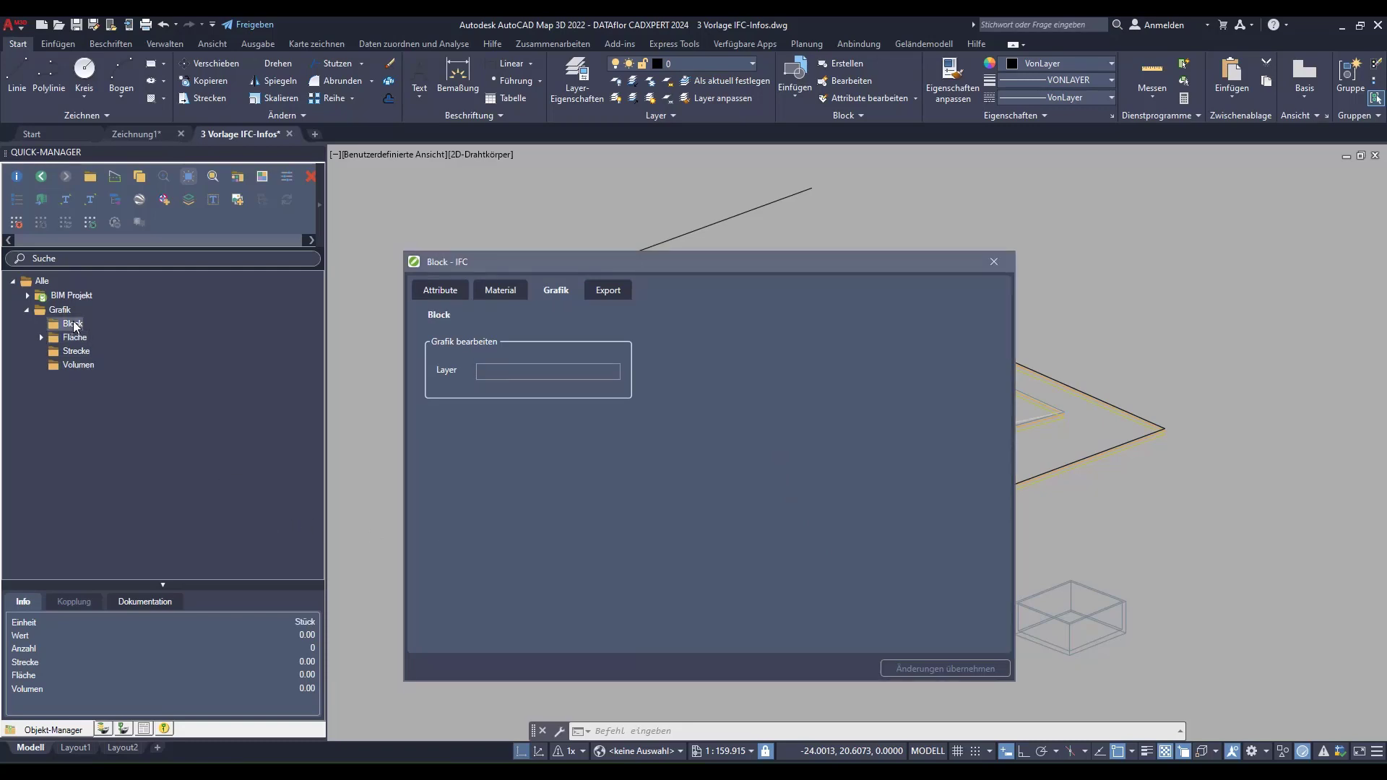
{"action": "left_click", "coordinate": [76, 337]}
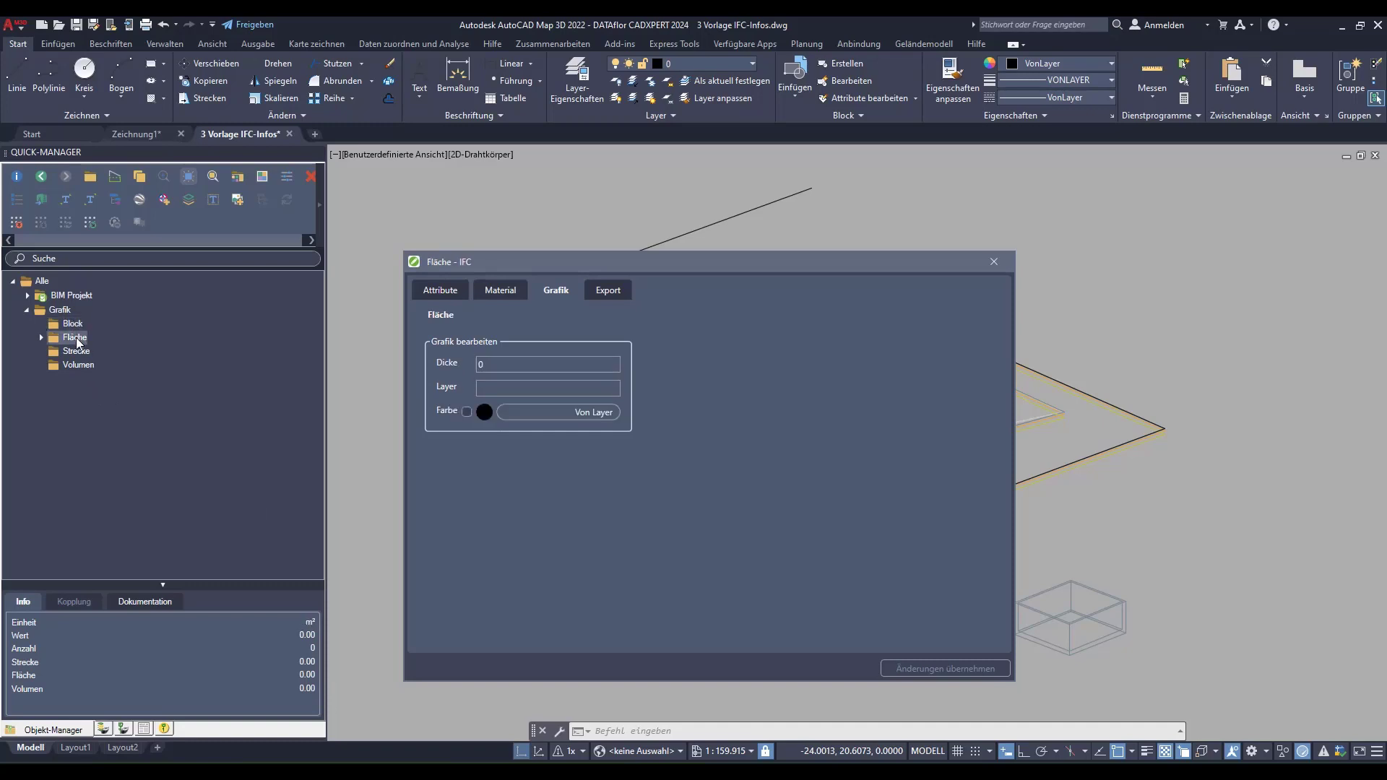
{"action": "left_click", "coordinate": [74, 324]}
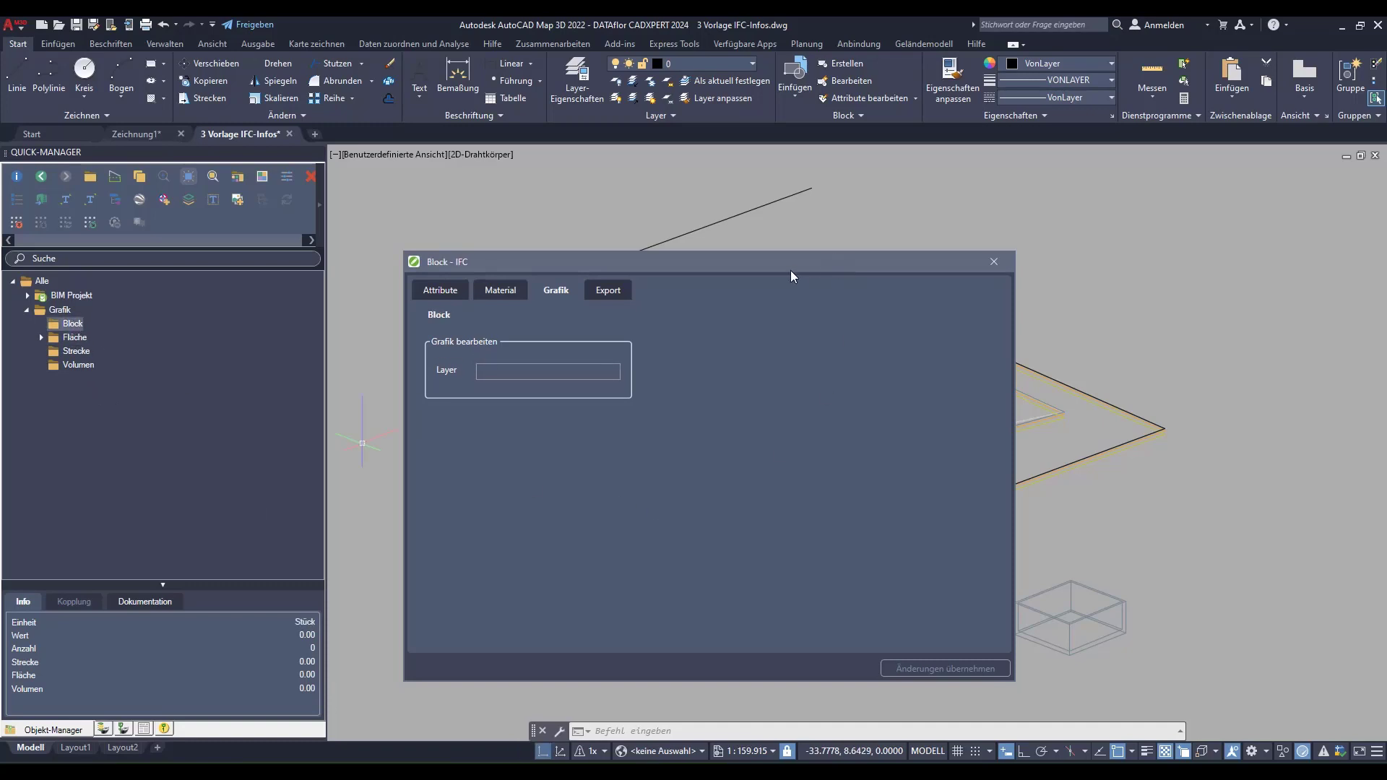
{"action": "mouse_move", "coordinate": [791, 271]}
{"action": "left_mouse_down"}
{"action": "mouse_move", "coordinate": [1048, 393]}
{"action": "mouse_move", "coordinate": [1098, 80]}
{"action": "left_mouse_up"}
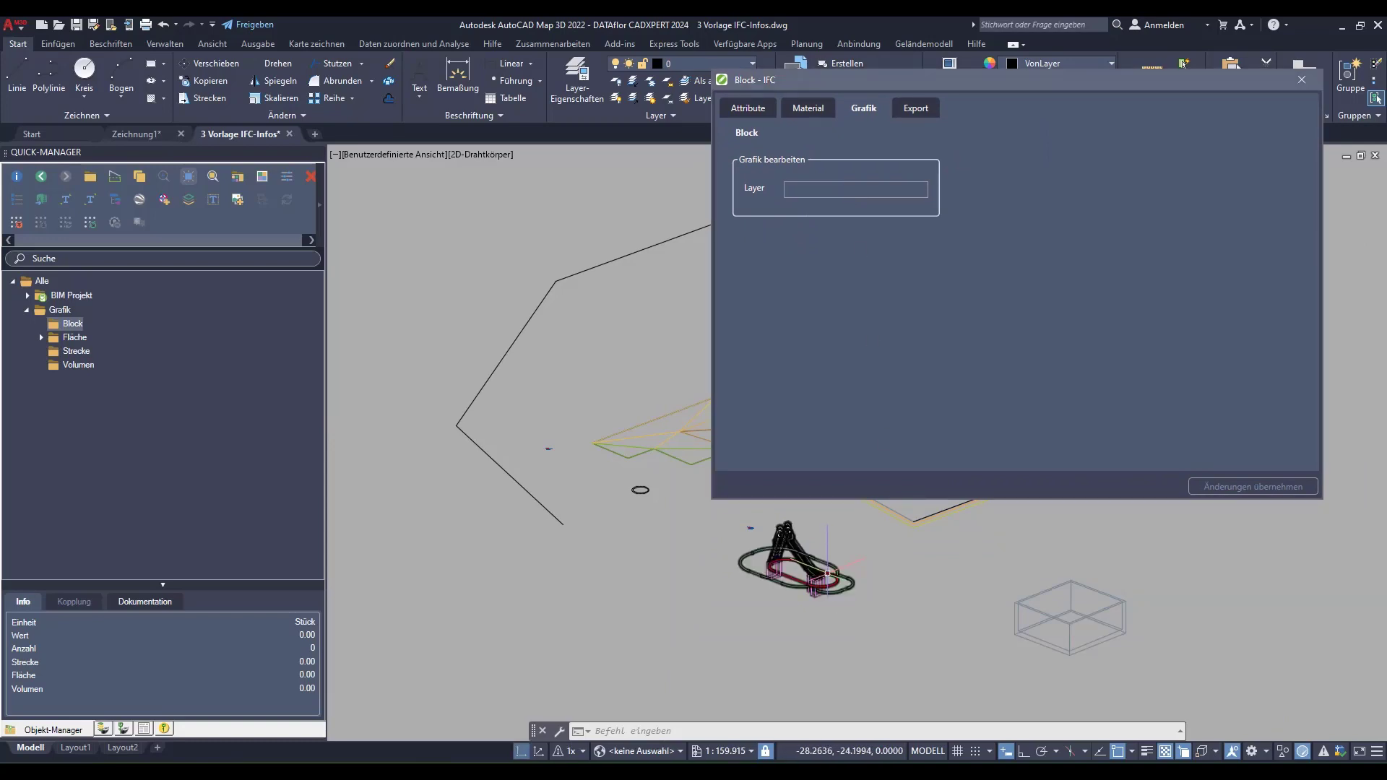
Assign the slide block to Block and the 9.05 m³ 3D box to Volumen.
{"action": "left_click", "coordinate": [825, 570]}
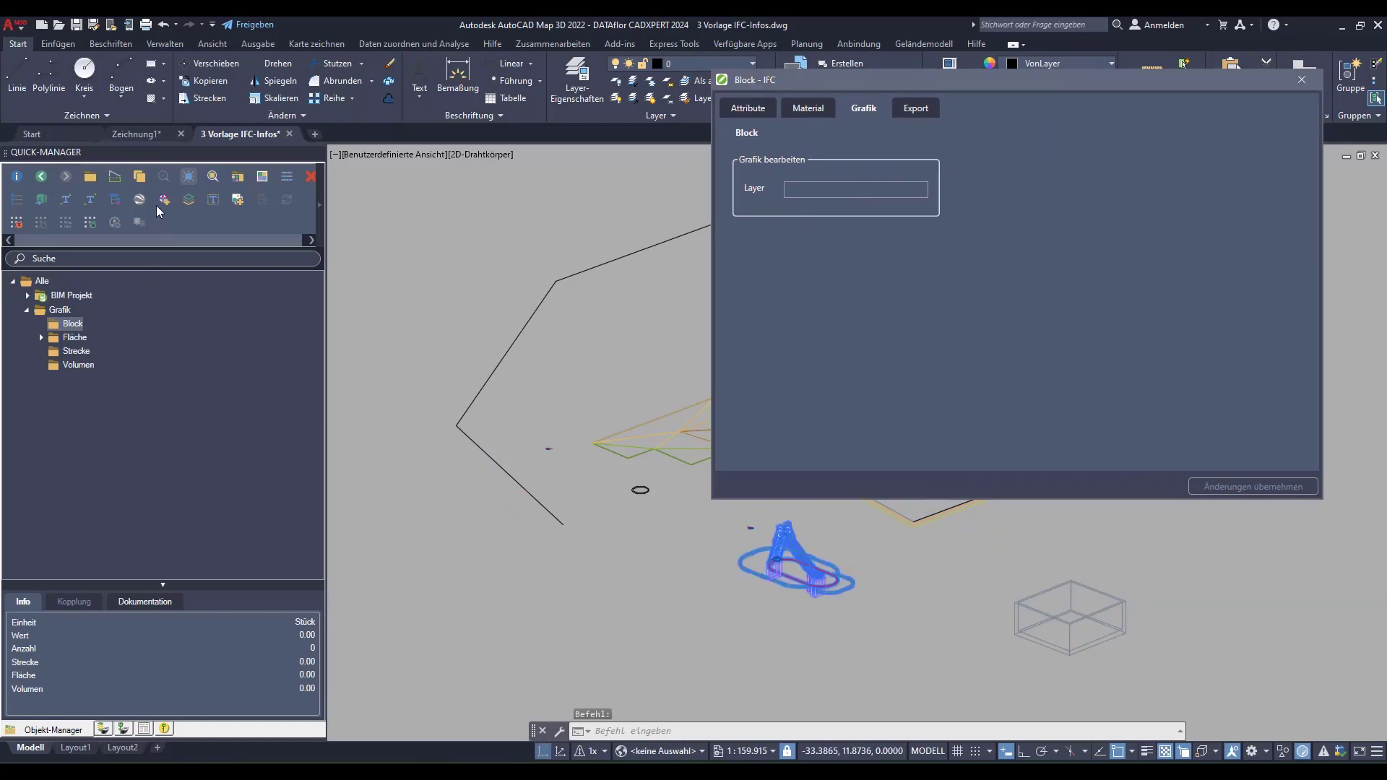
{"action": "left_click", "coordinate": [140, 178]}
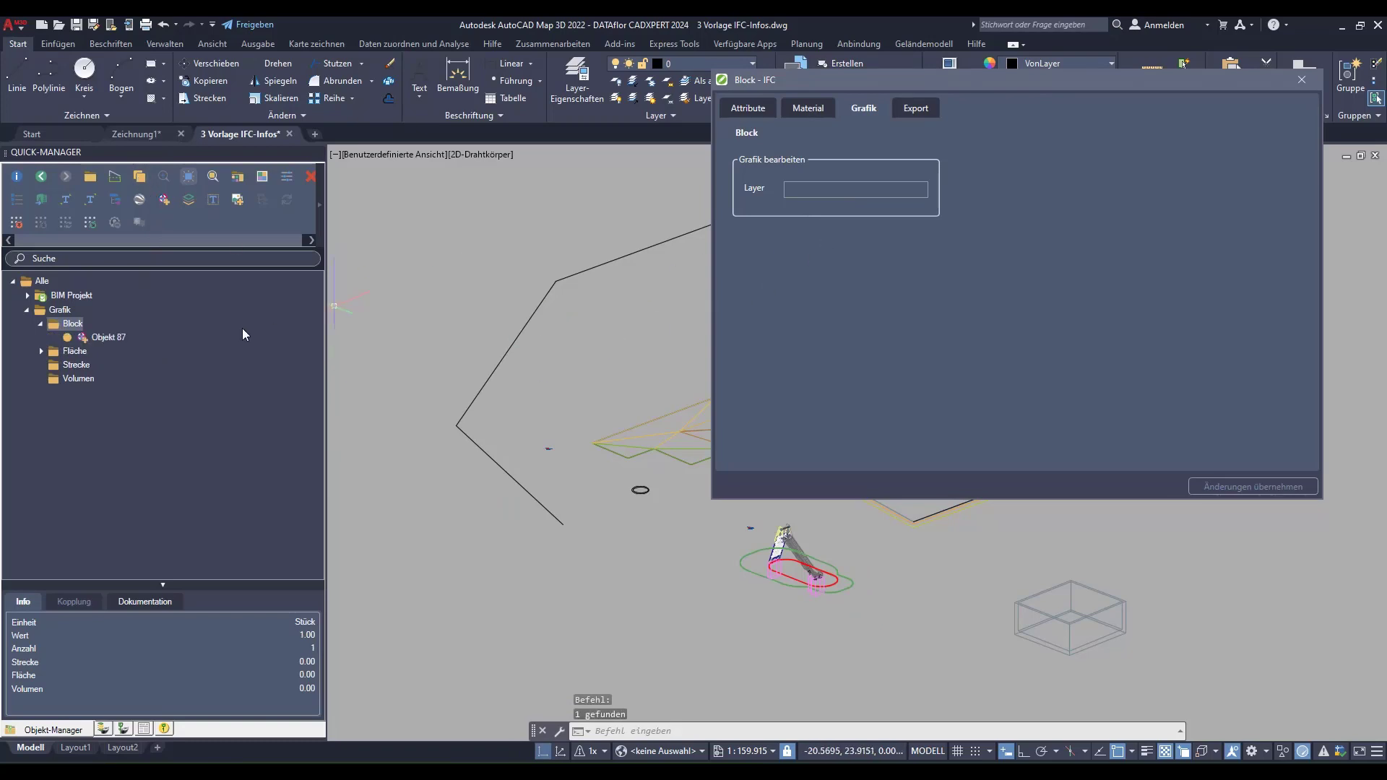
{"action": "left_click", "coordinate": [76, 380]}
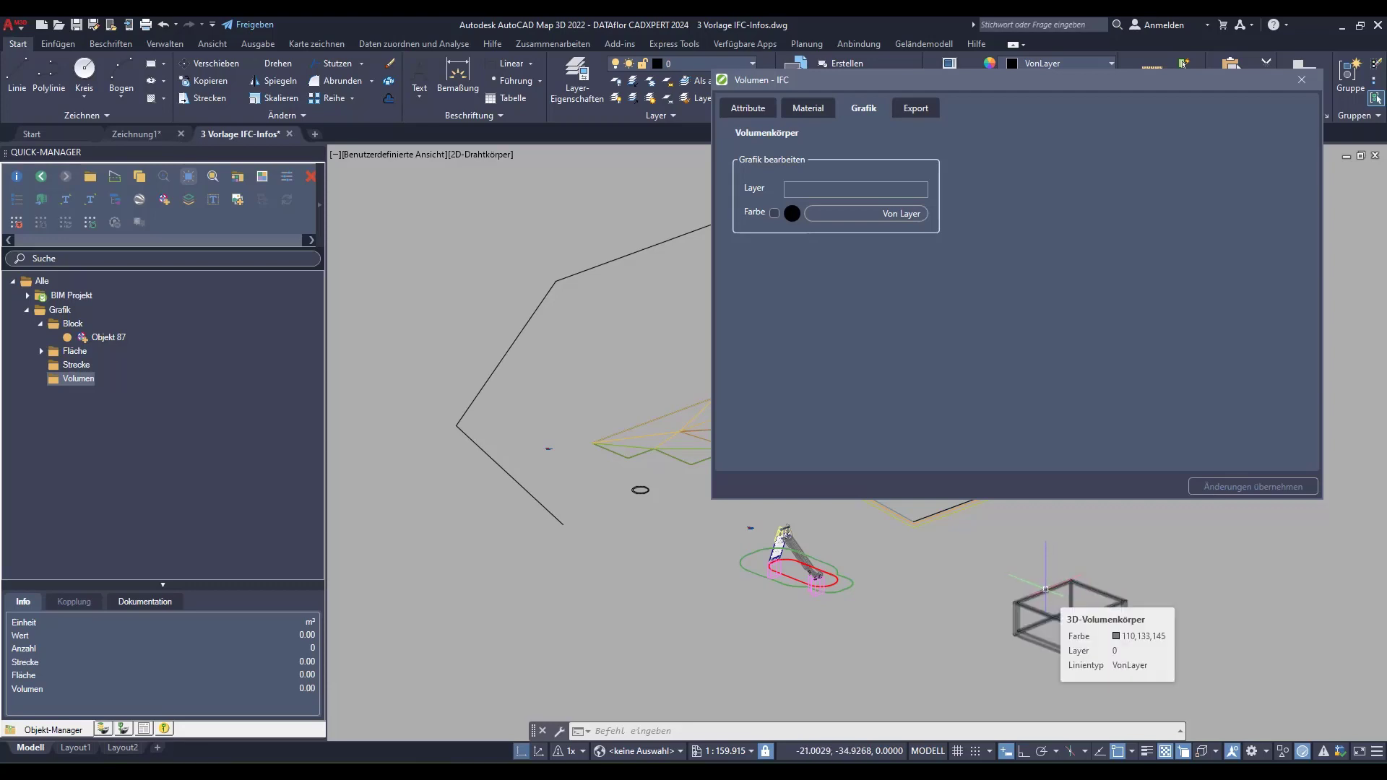
{"action": "left_click", "coordinate": [1046, 589]}
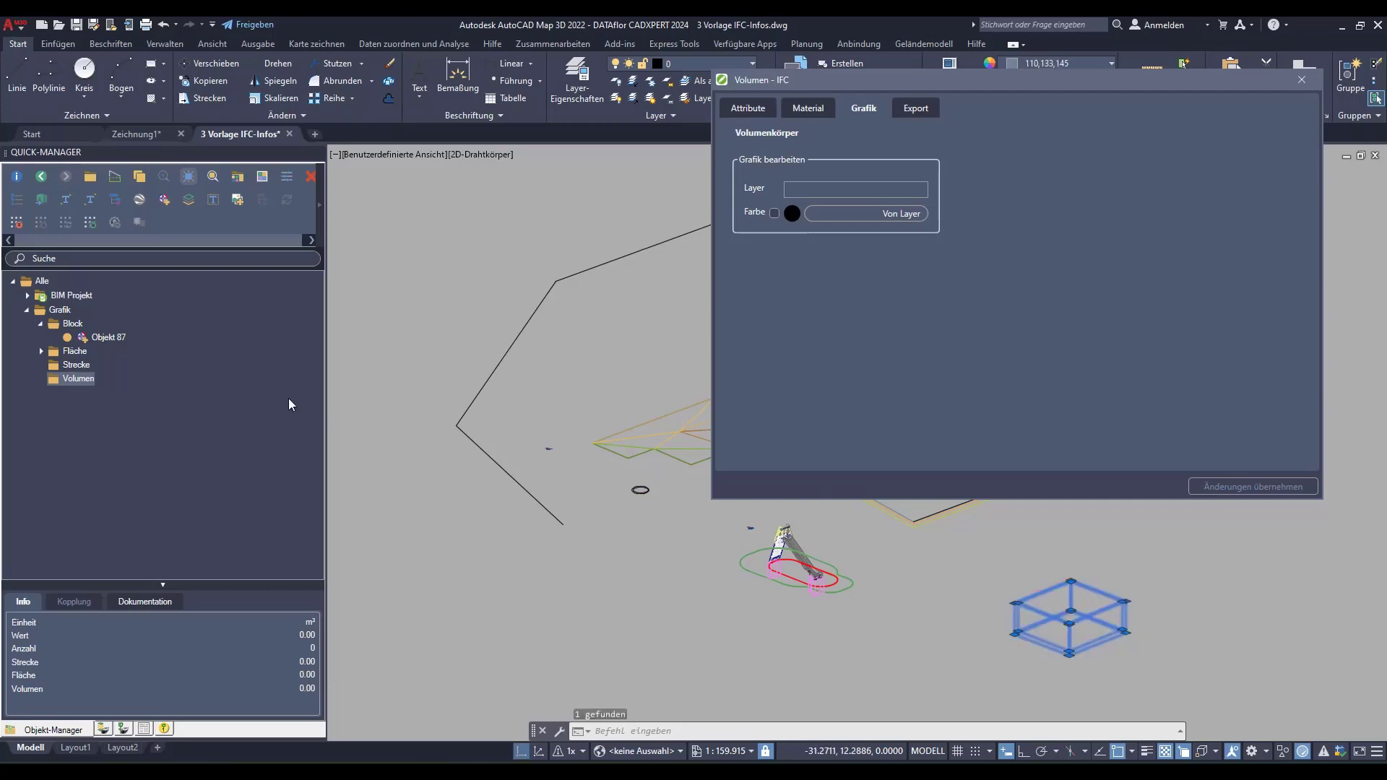
{"action": "left_click", "coordinate": [139, 184]}
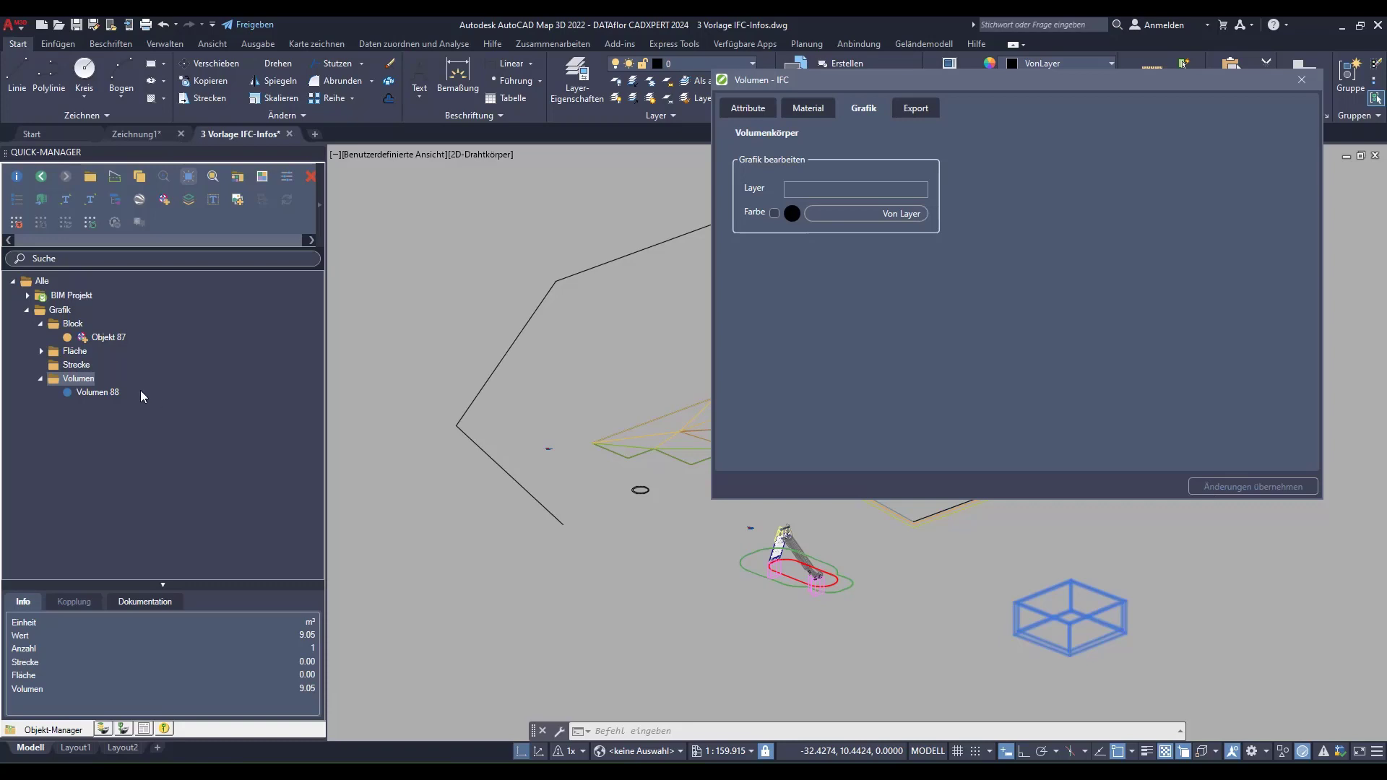
Set the Belag surface subcategory's thickness to -0.6 and apply it.
{"action": "left_click", "coordinate": [70, 353]}
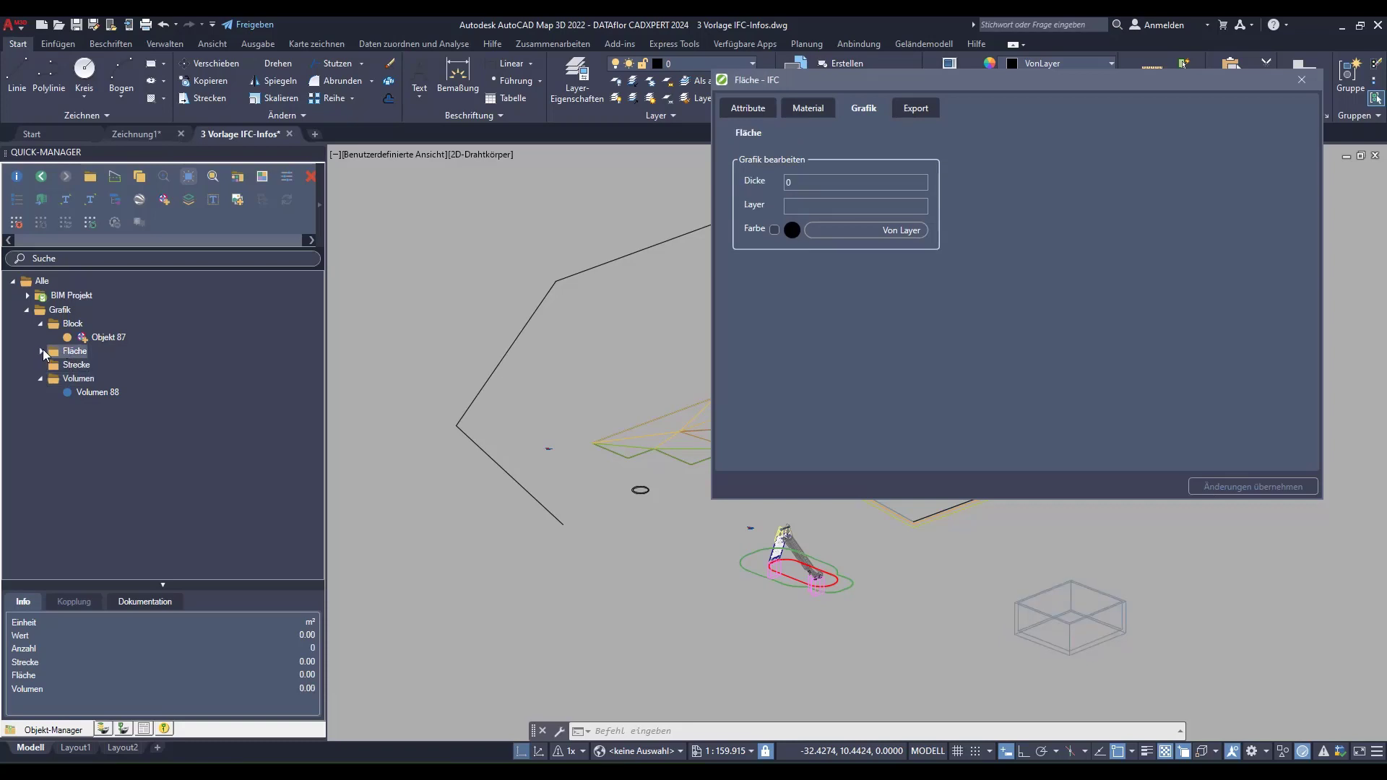
{"action": "left_click", "coordinate": [40, 350]}
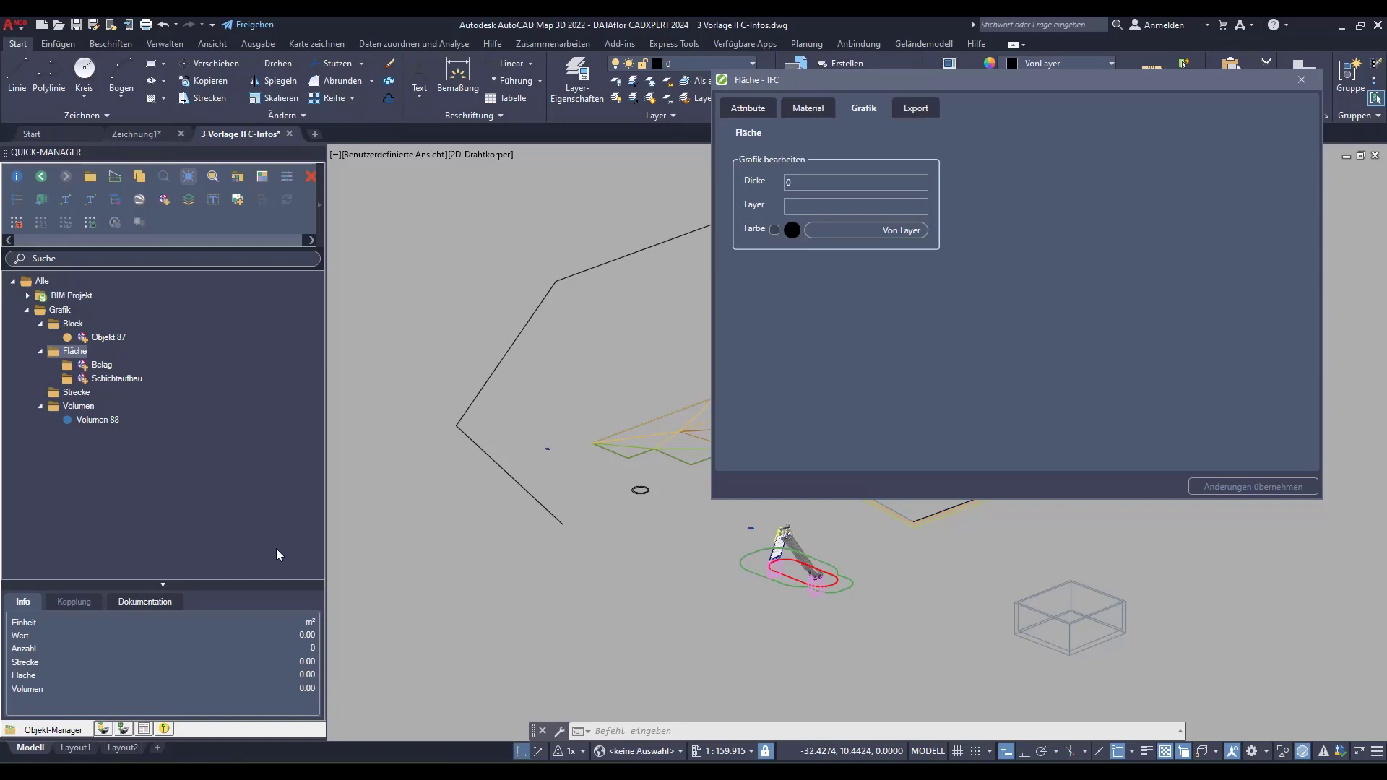
{"action": "left_click", "coordinate": [102, 365]}
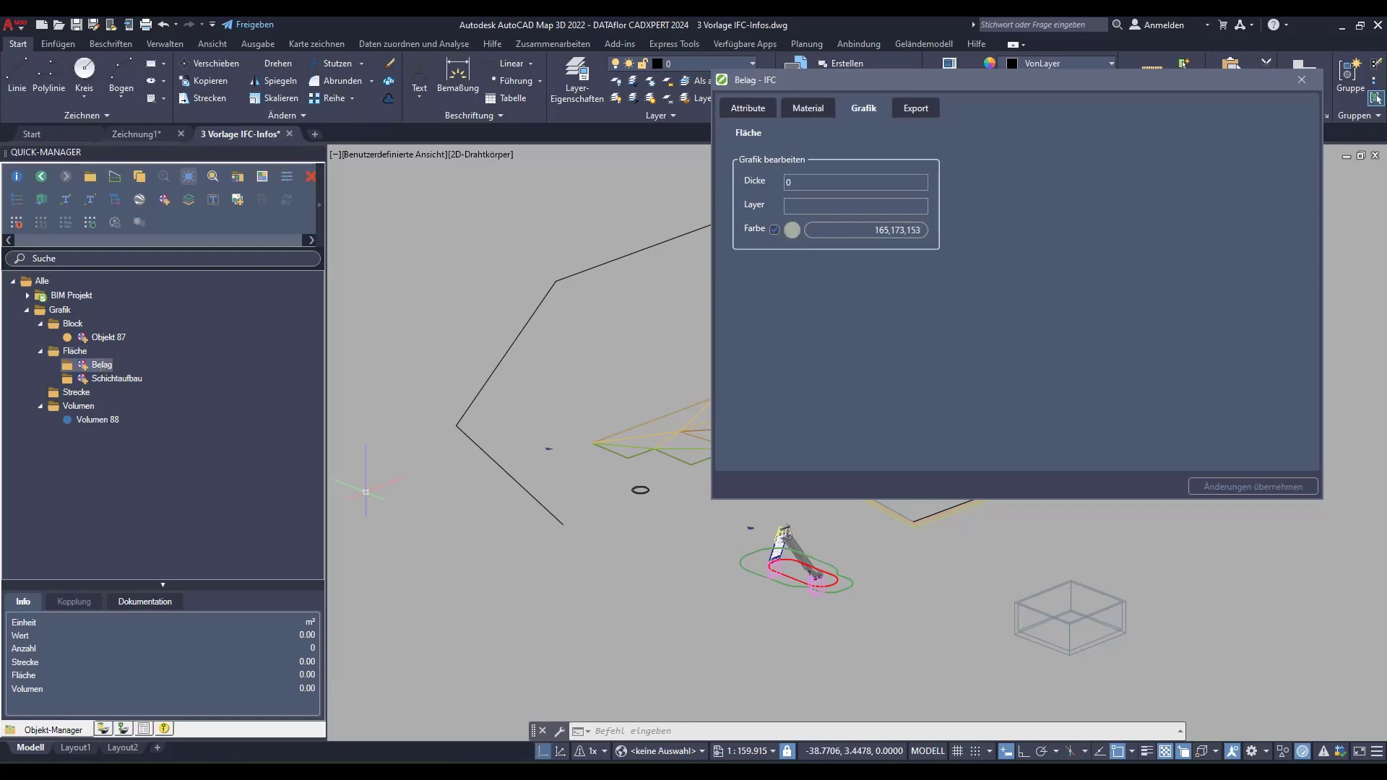
{"action": "mouse_move", "coordinate": [979, 81]}
{"action": "left_mouse_down"}
{"action": "mouse_move", "coordinate": [844, 188]}
{"action": "mouse_move", "coordinate": [864, 232]}
{"action": "left_mouse_up"}
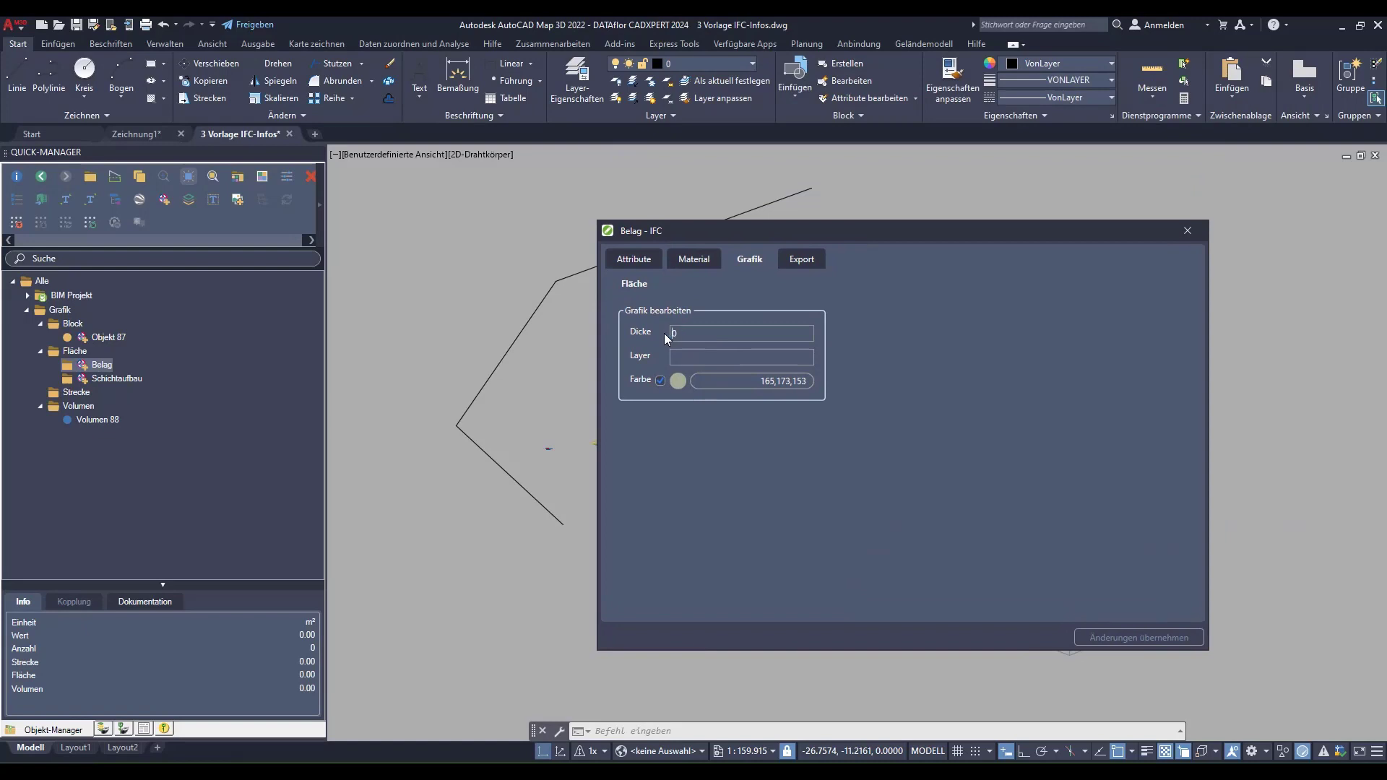
{"action": "left_click", "coordinate": [685, 334]}
{"action": "type", "text": "1"}
{"action": "type", "text": "6"}
{"action": "left_click", "coordinate": [1106, 639]}
Add the 'Tria 15 / Platz unten' terrain mesh to Belag and view its export options.
{"action": "left_click_drag", "start_coordinate": [815, 240], "coordinate": [995, 251]}
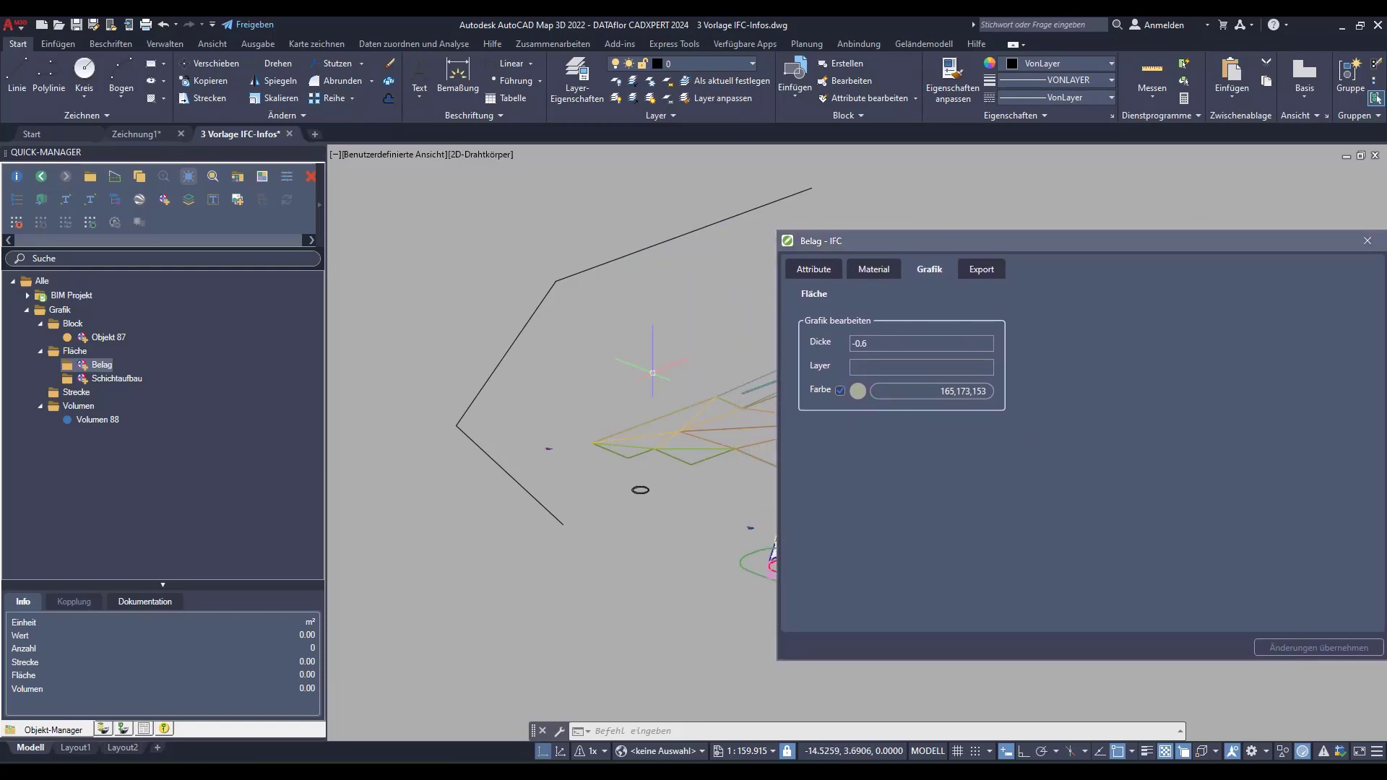
{"action": "left_click", "coordinate": [681, 433]}
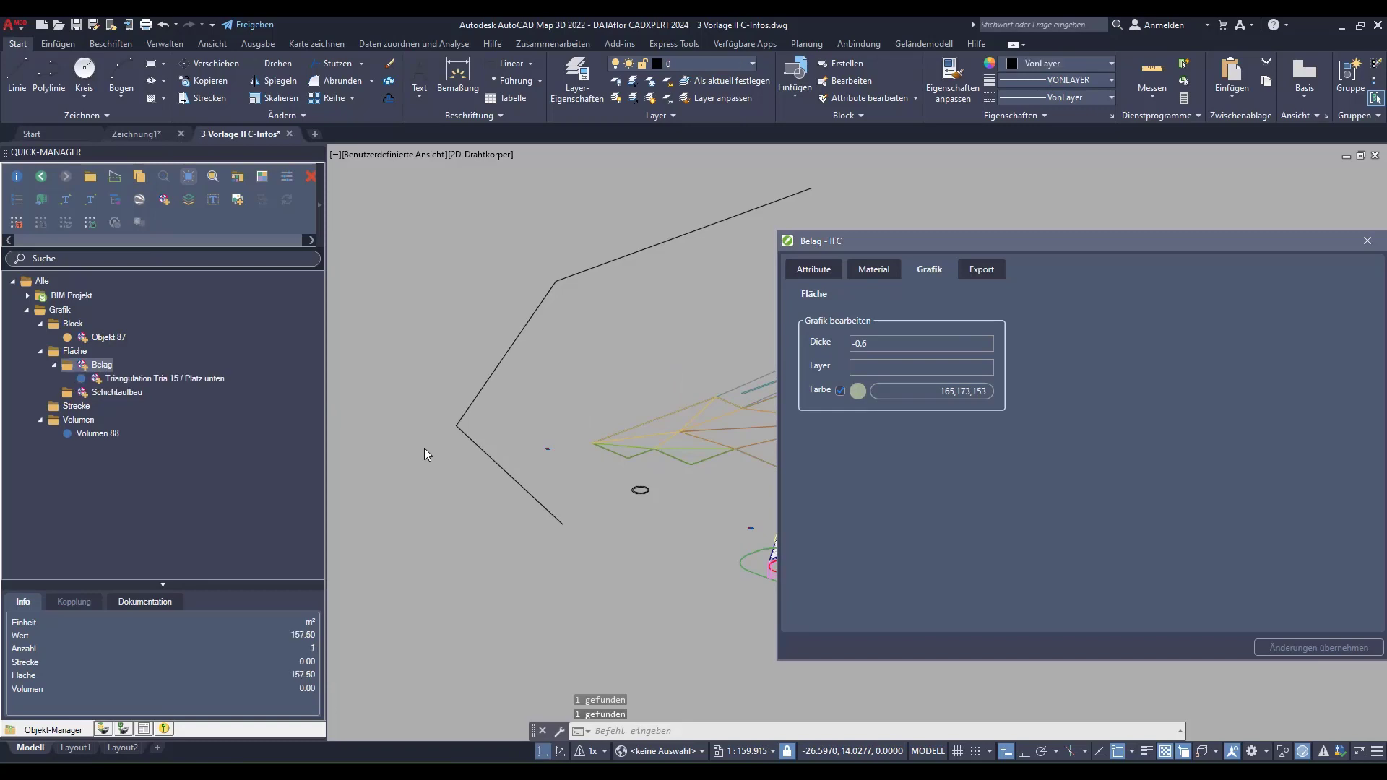
{"action": "left_click", "coordinate": [217, 378]}
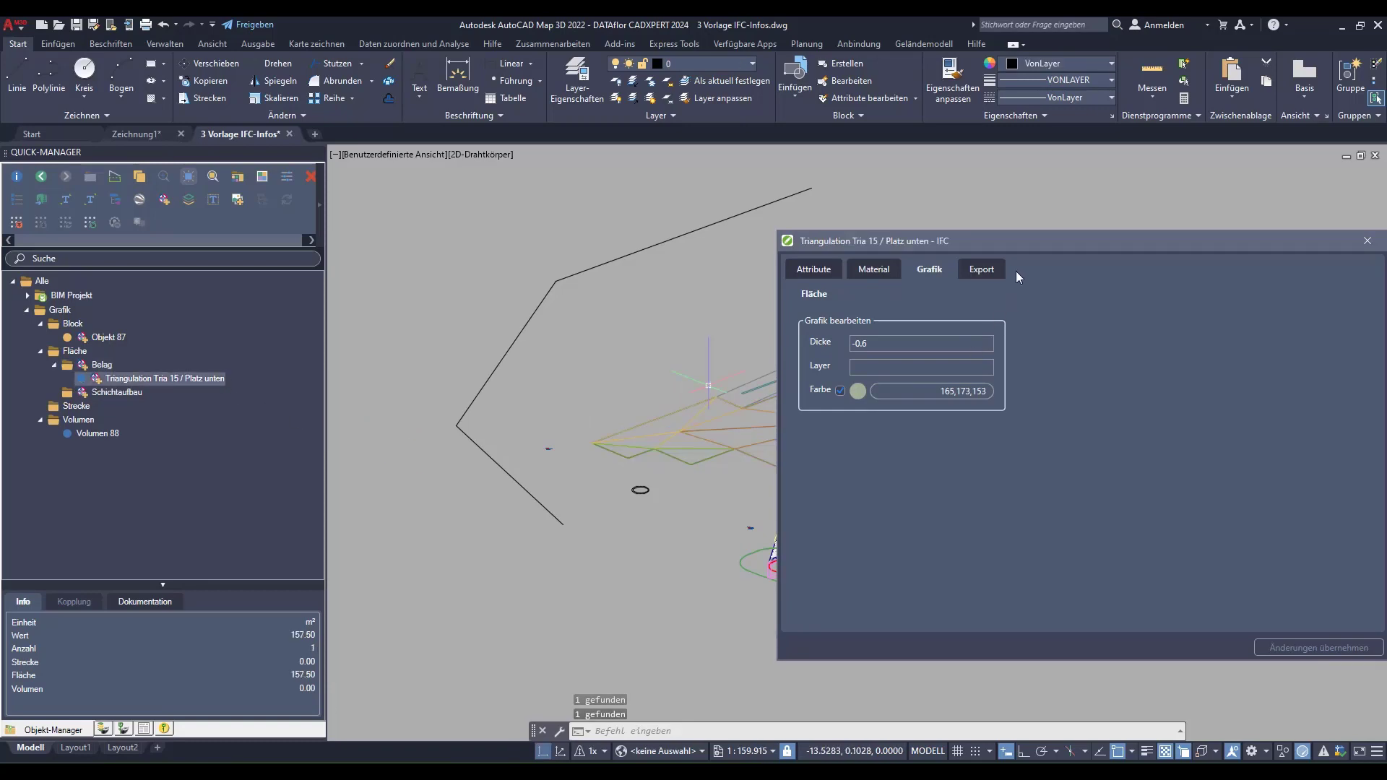
{"action": "left_click", "coordinate": [982, 269]}
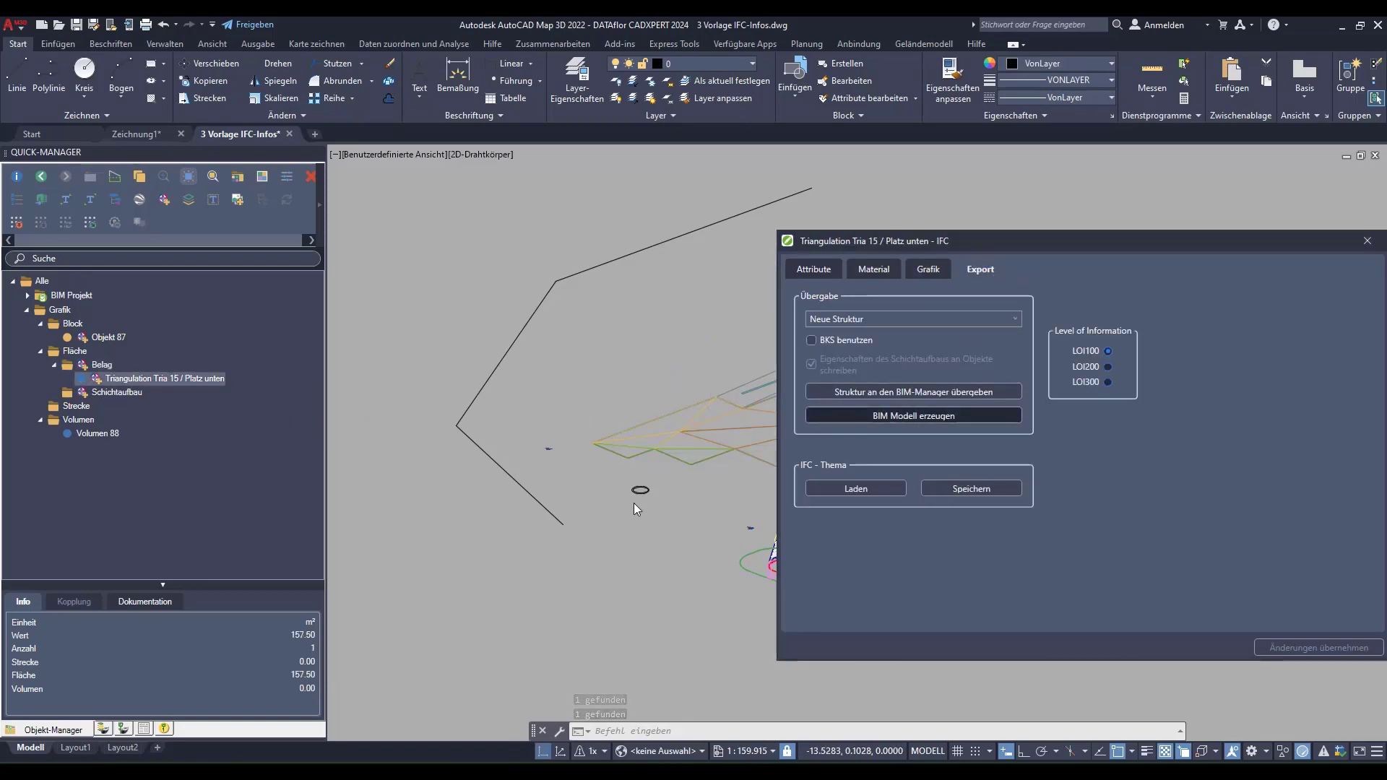
Generate the BIM model and inspect the thickened paving slab.
{"action": "left_click", "coordinate": [768, 429]}
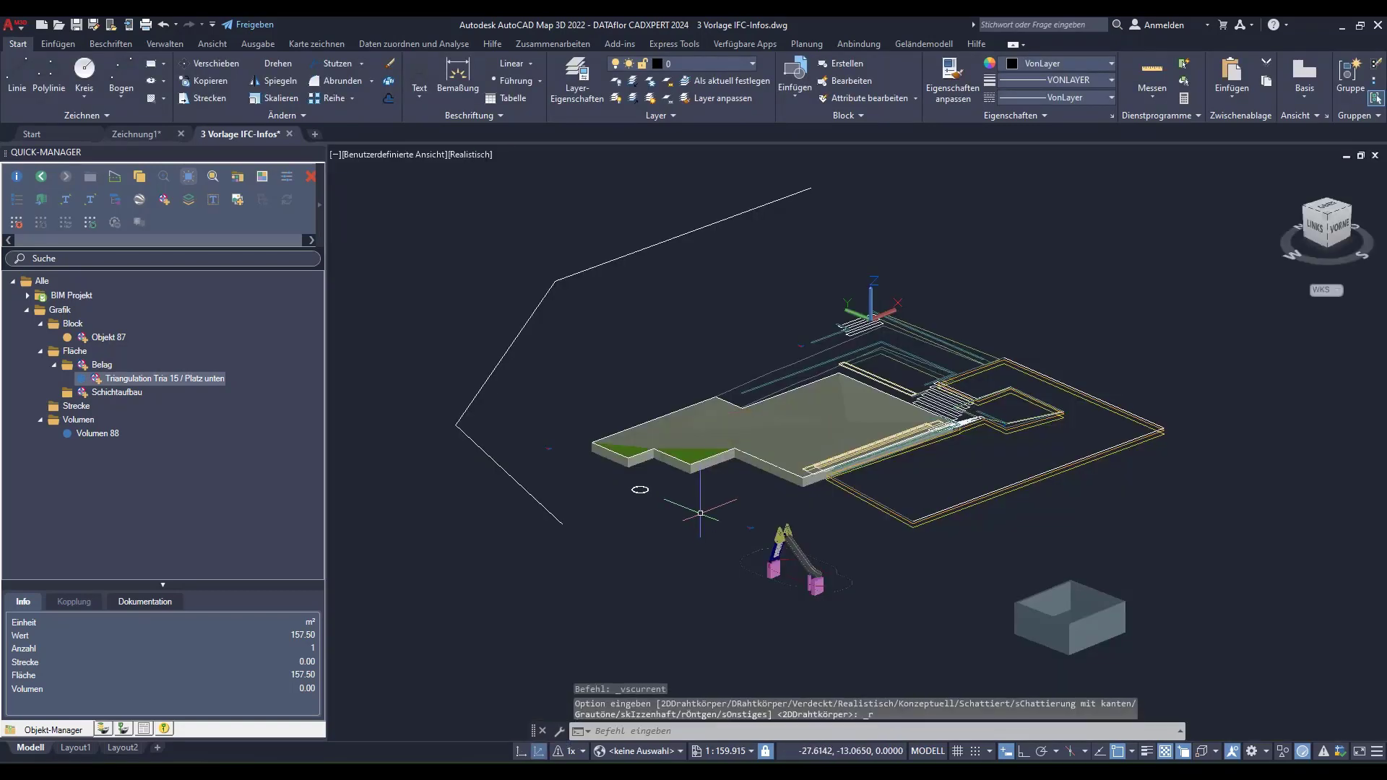
{"action": "mouse_move", "coordinate": [702, 510]}
{"action": "middle_mouse_down", "text": "shift"}
{"action": "mouse_move", "coordinate": [626, 555]}
{"action": "mouse_move", "coordinate": [644, 557]}
{"action": "middle_mouse_up", "text": "shift"}
{"action": "scroll", "coordinate": [630, 578], "scroll_direction": "up", "scroll_amount": 5}
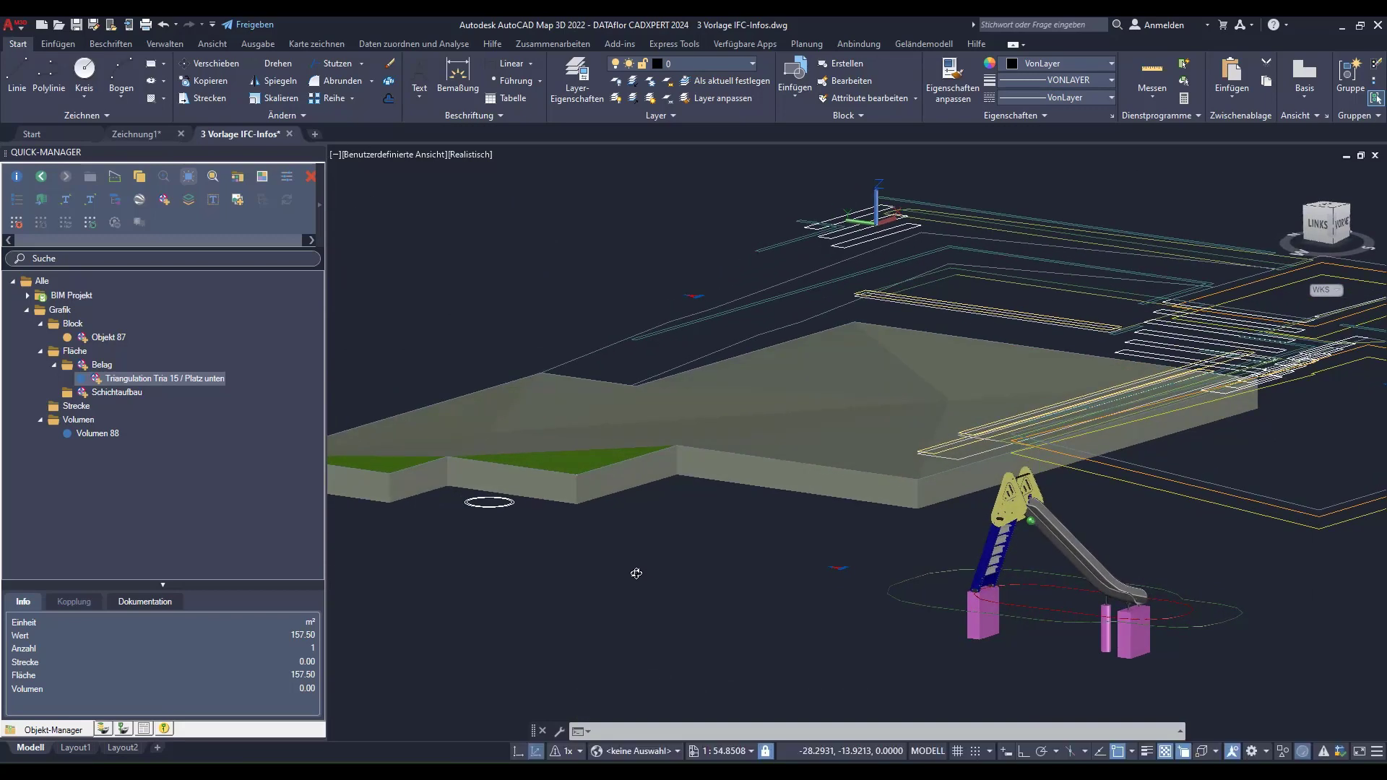
{"action": "scroll", "coordinate": [644, 542], "scroll_direction": "down", "scroll_amount": 5}
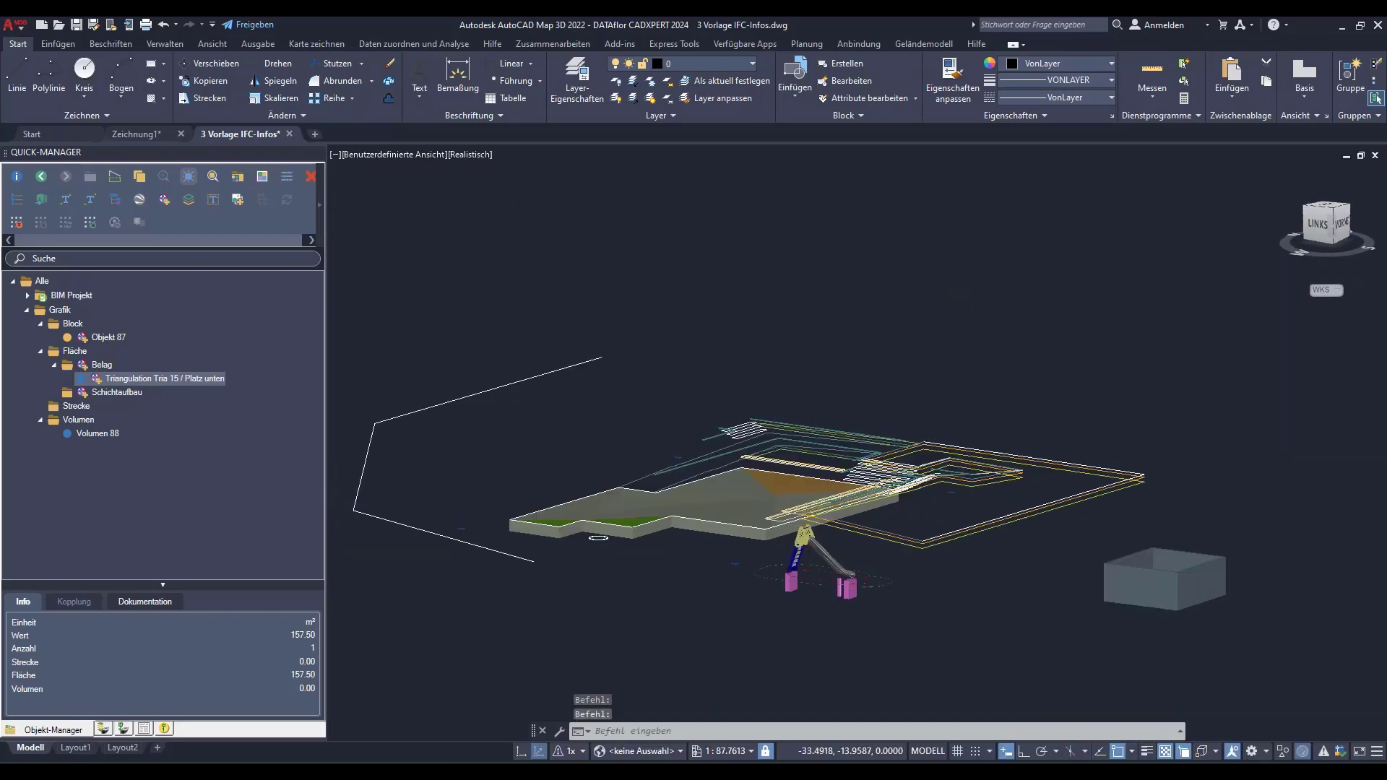
Return the viewport to 2D wireframe and pan the site plan.
{"action": "left_click", "coordinate": [478, 155]}
{"action": "left_click", "coordinate": [521, 189]}
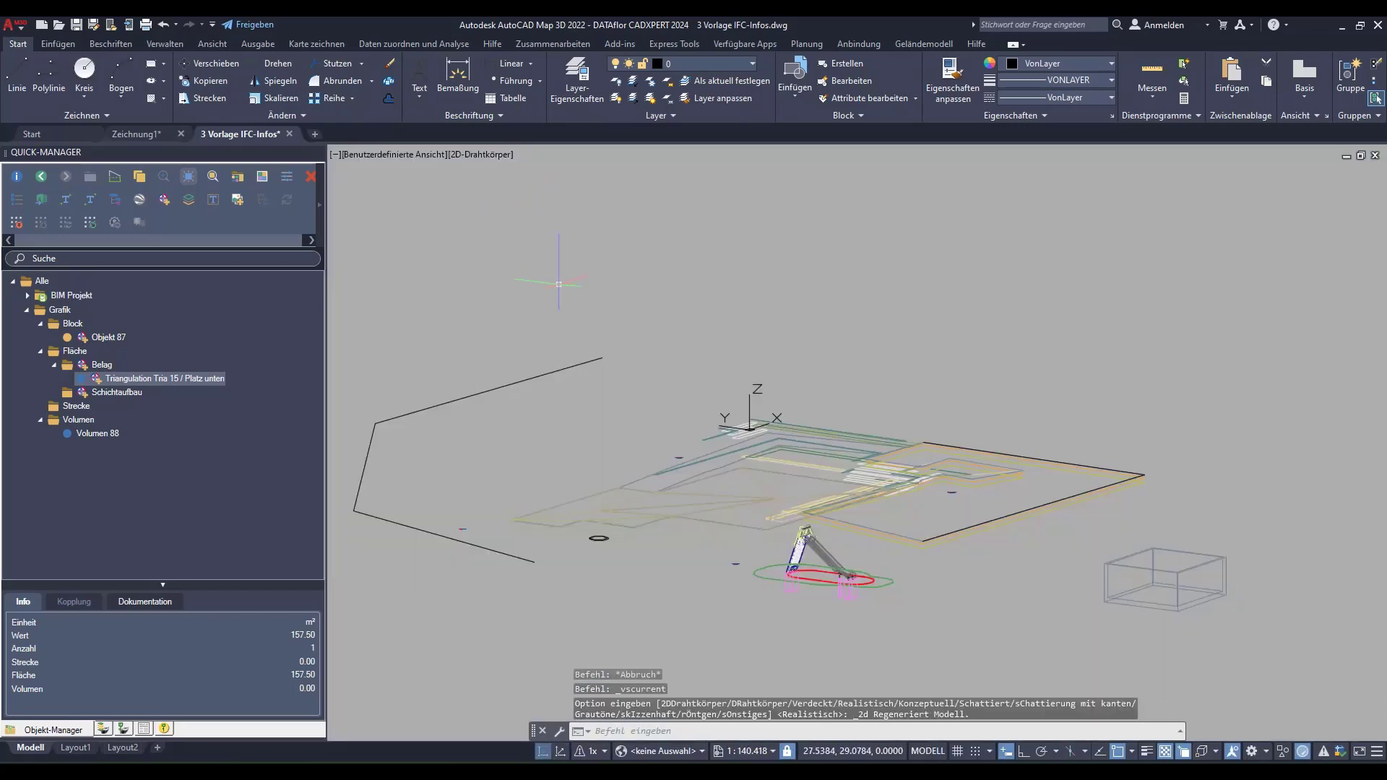
{"action": "middle_click_drag", "start_coordinate": [711, 500], "coordinate": [660, 409]}
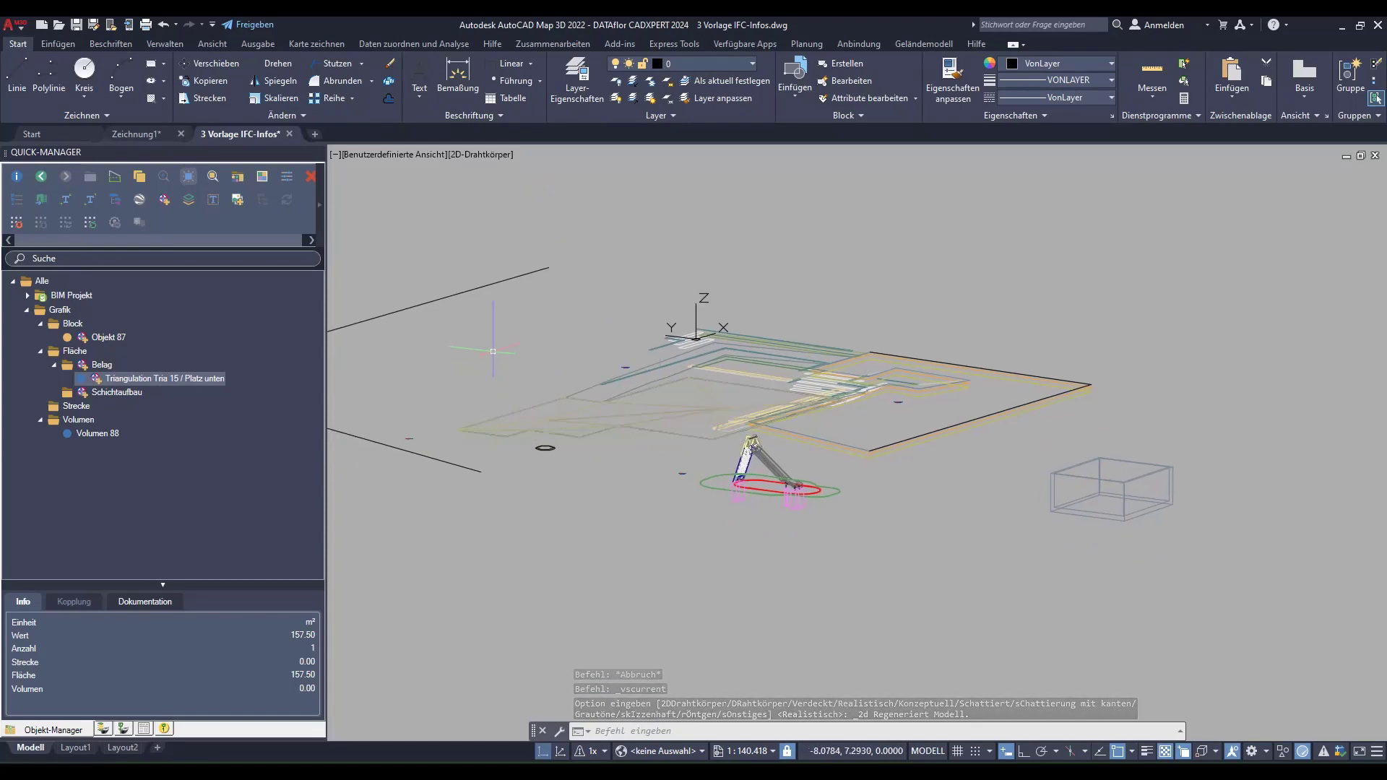
Show the Schichtaufbau subcategory's IFC graphics settings.
{"action": "left_click", "coordinate": [165, 378]}
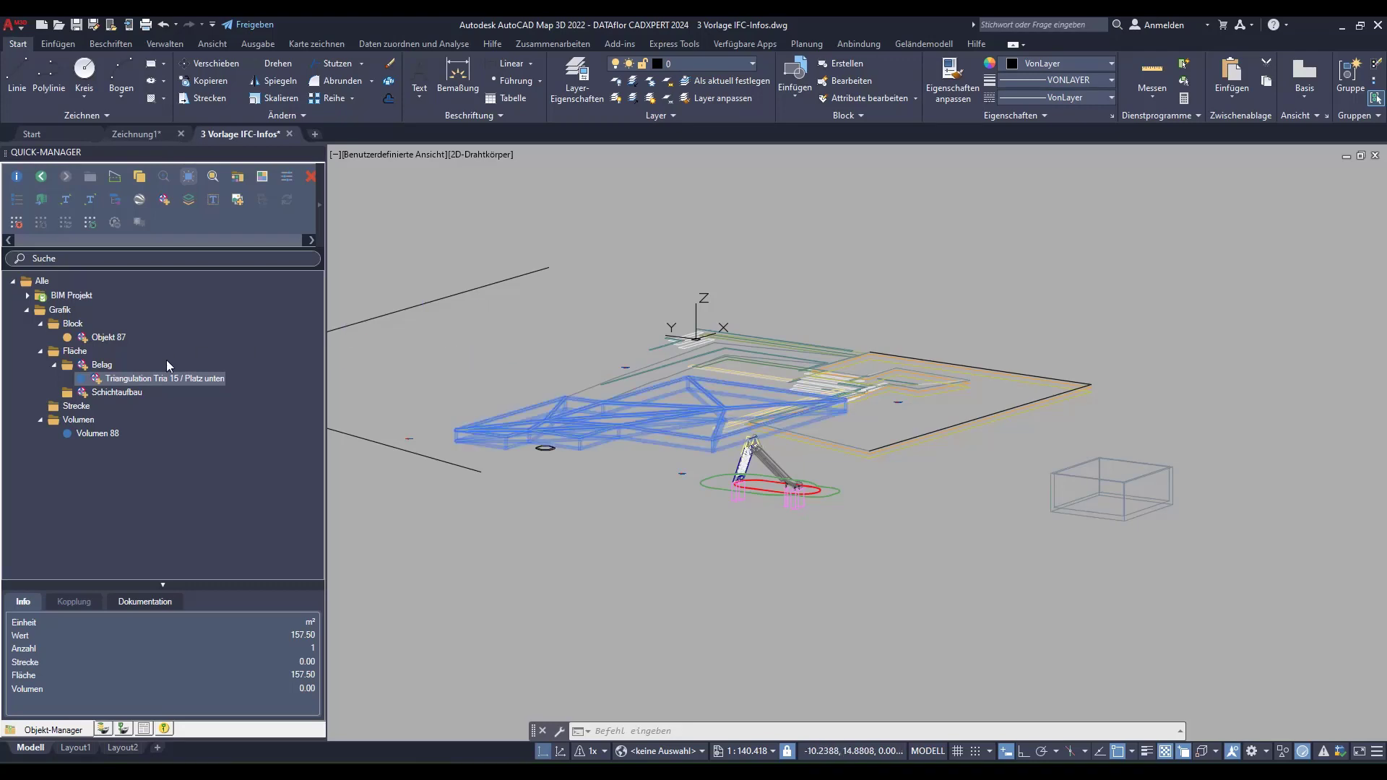
{"action": "left_click", "coordinate": [124, 396]}
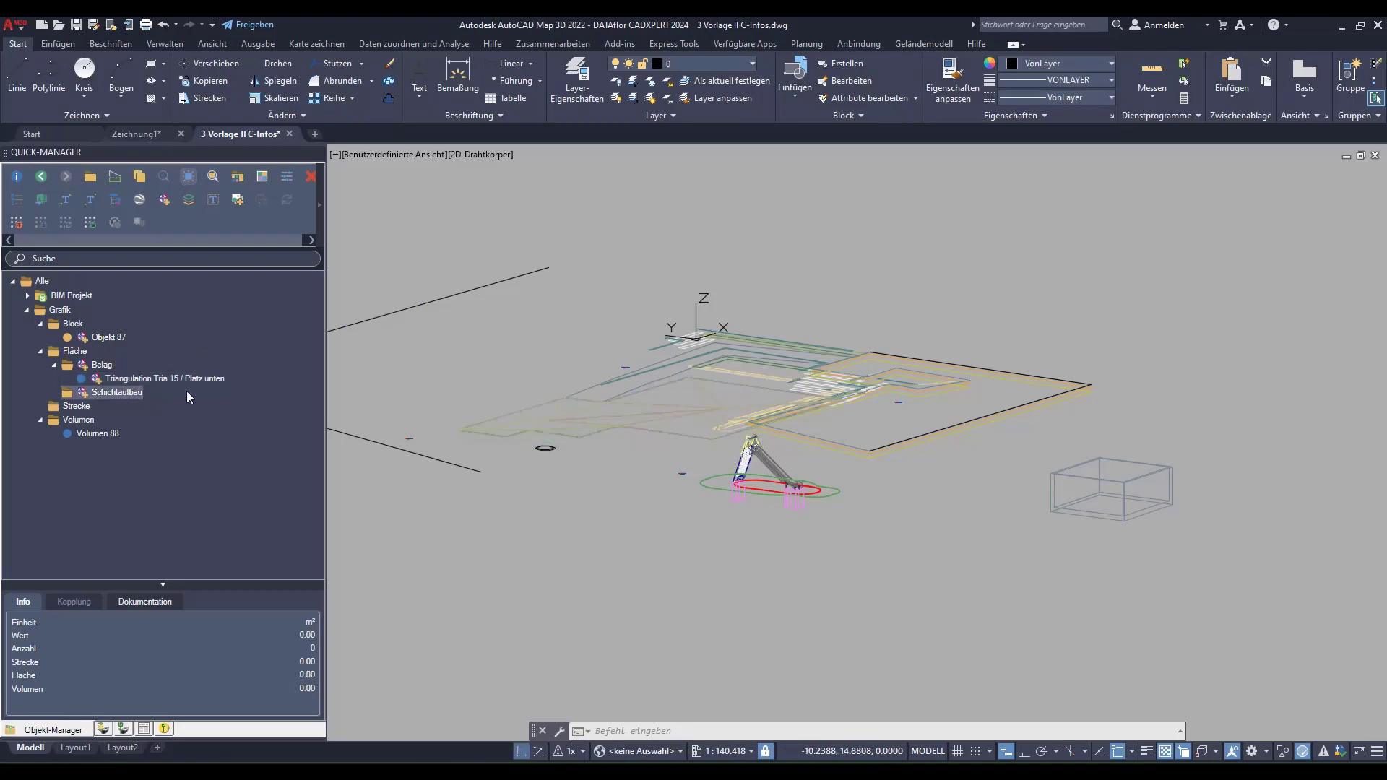
{"action": "left_click", "coordinate": [171, 202]}
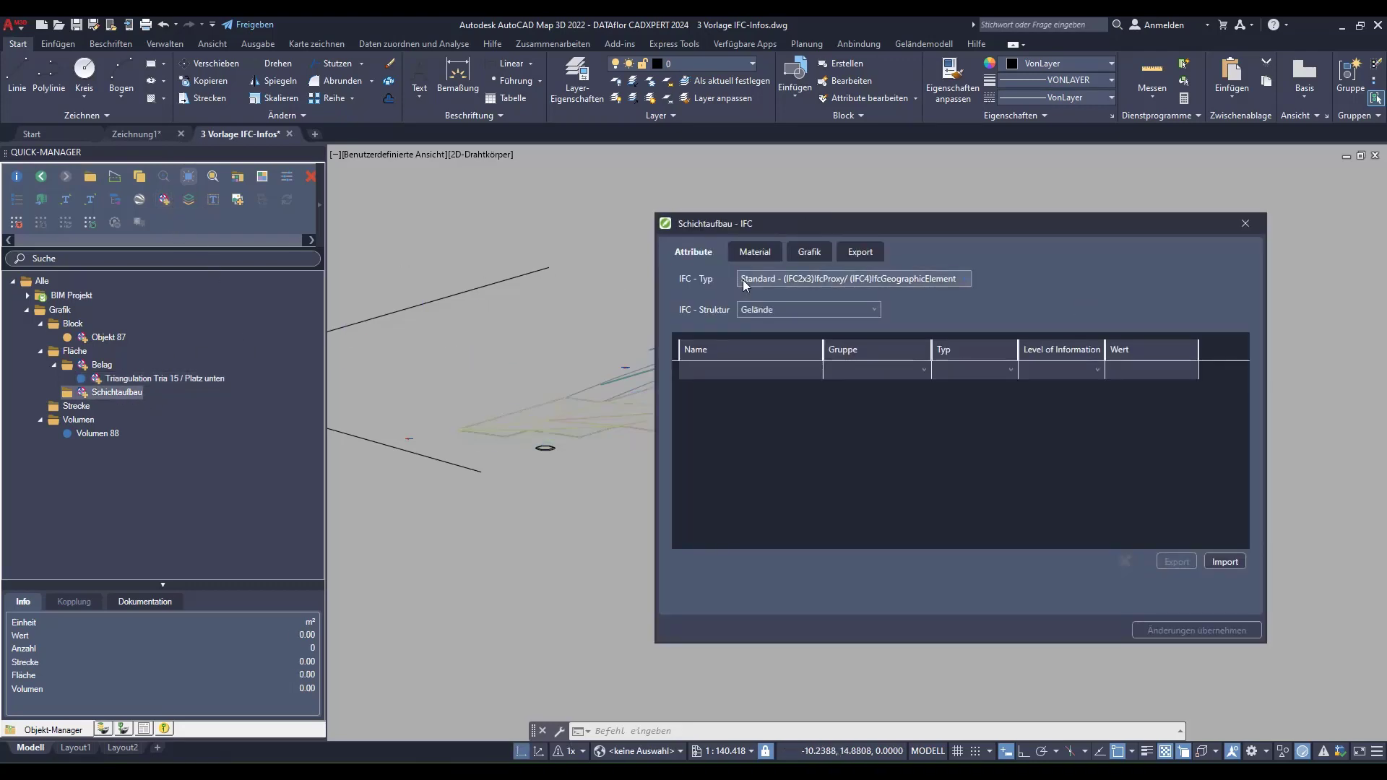
{"action": "left_click", "coordinate": [807, 252]}
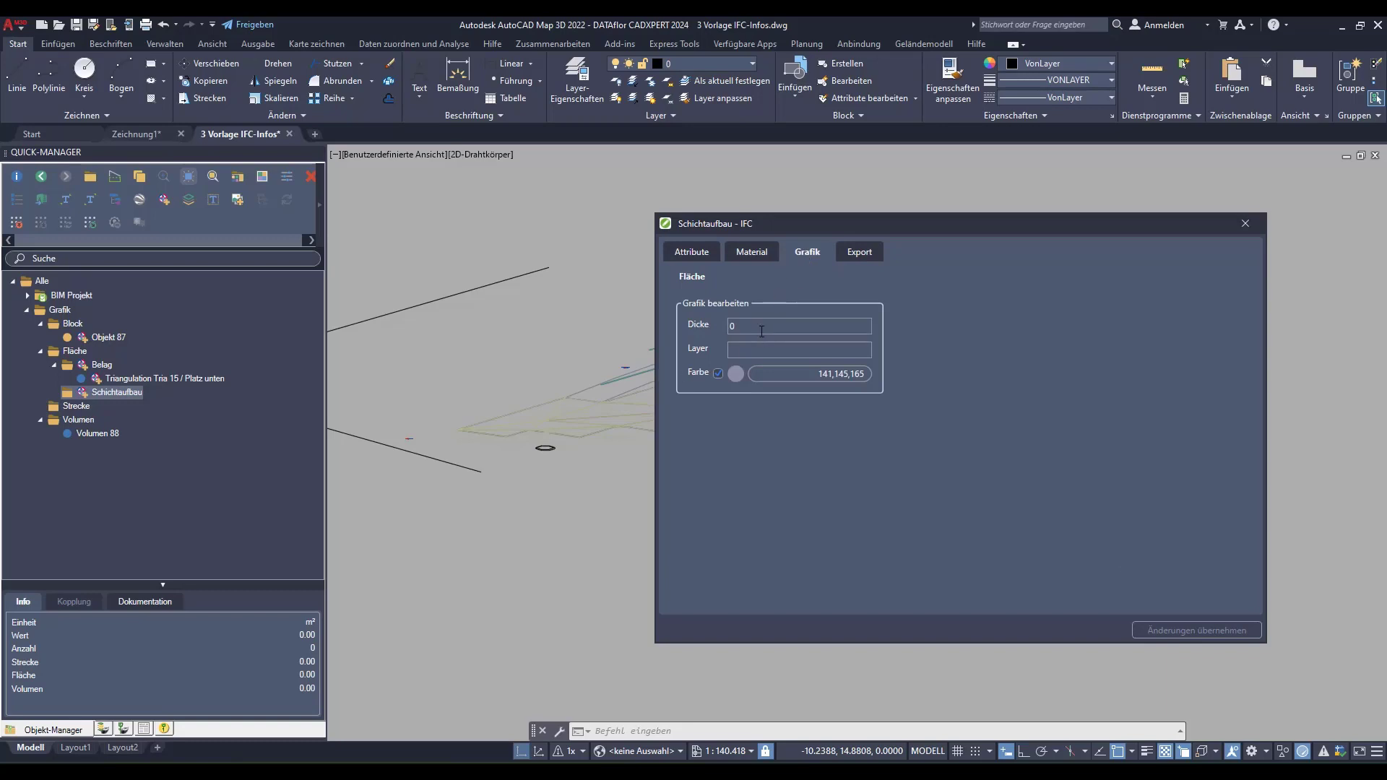
Apply the 'Betonsteinpflaster 32x32' layer build-up template, giving thickness -0.5.
{"action": "left_click", "coordinate": [188, 202]}
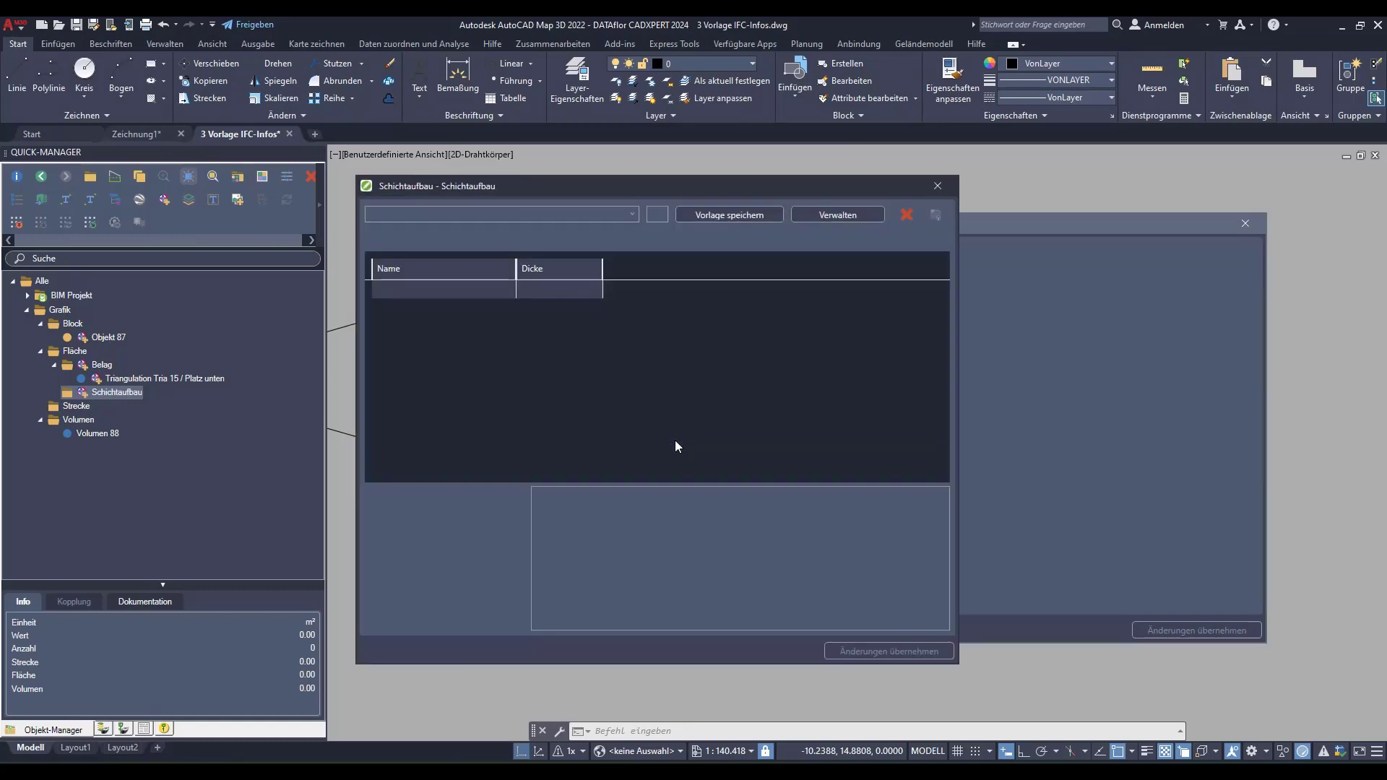
{"action": "left_click", "coordinate": [632, 214]}
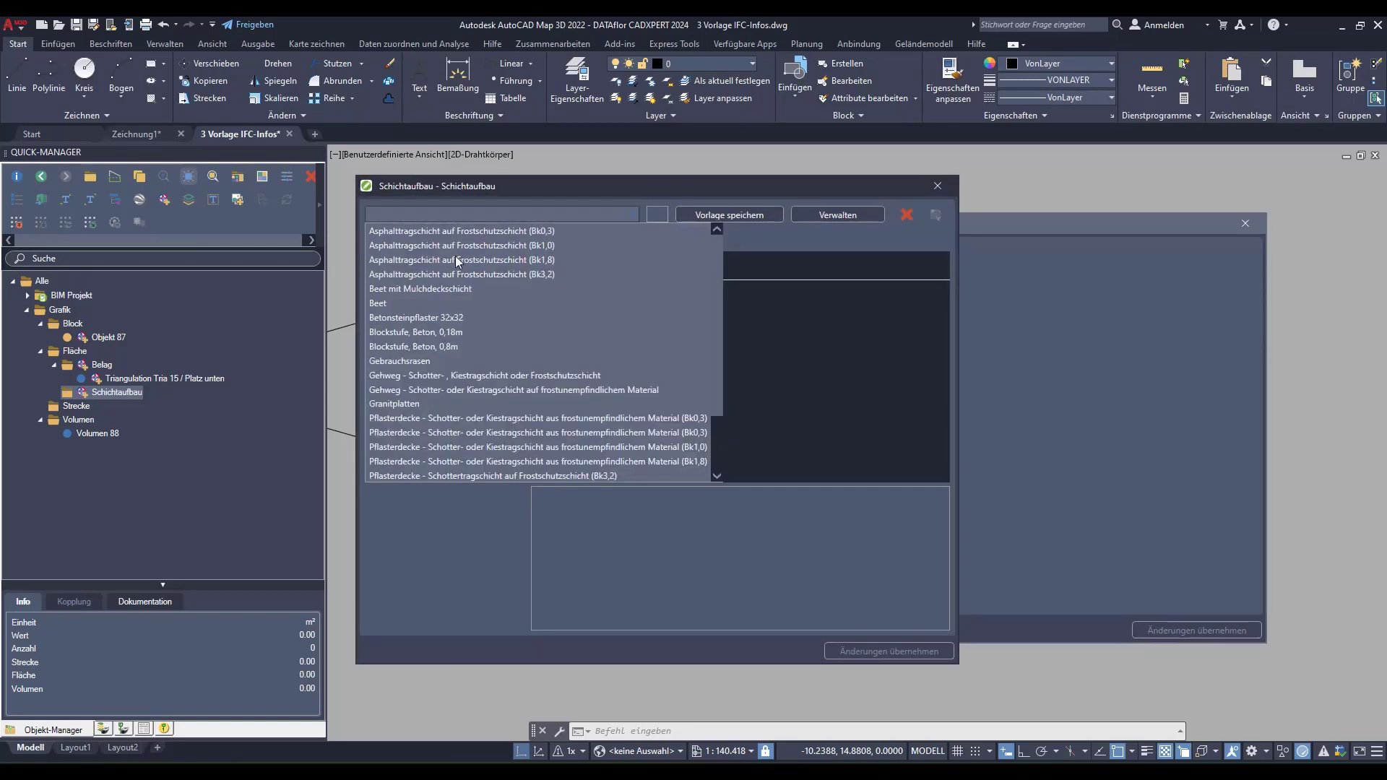
{"action": "left_click", "coordinate": [425, 317]}
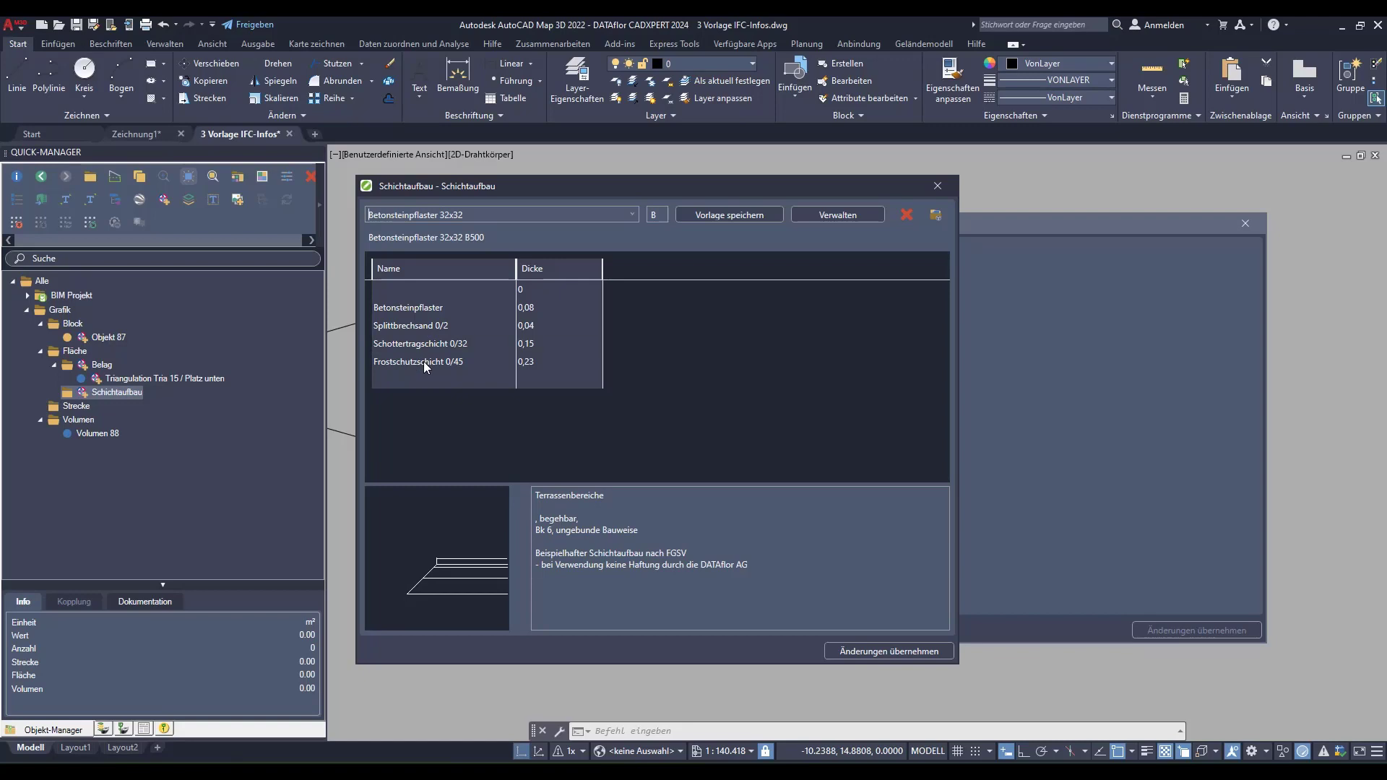
{"action": "left_click", "coordinate": [919, 651]}
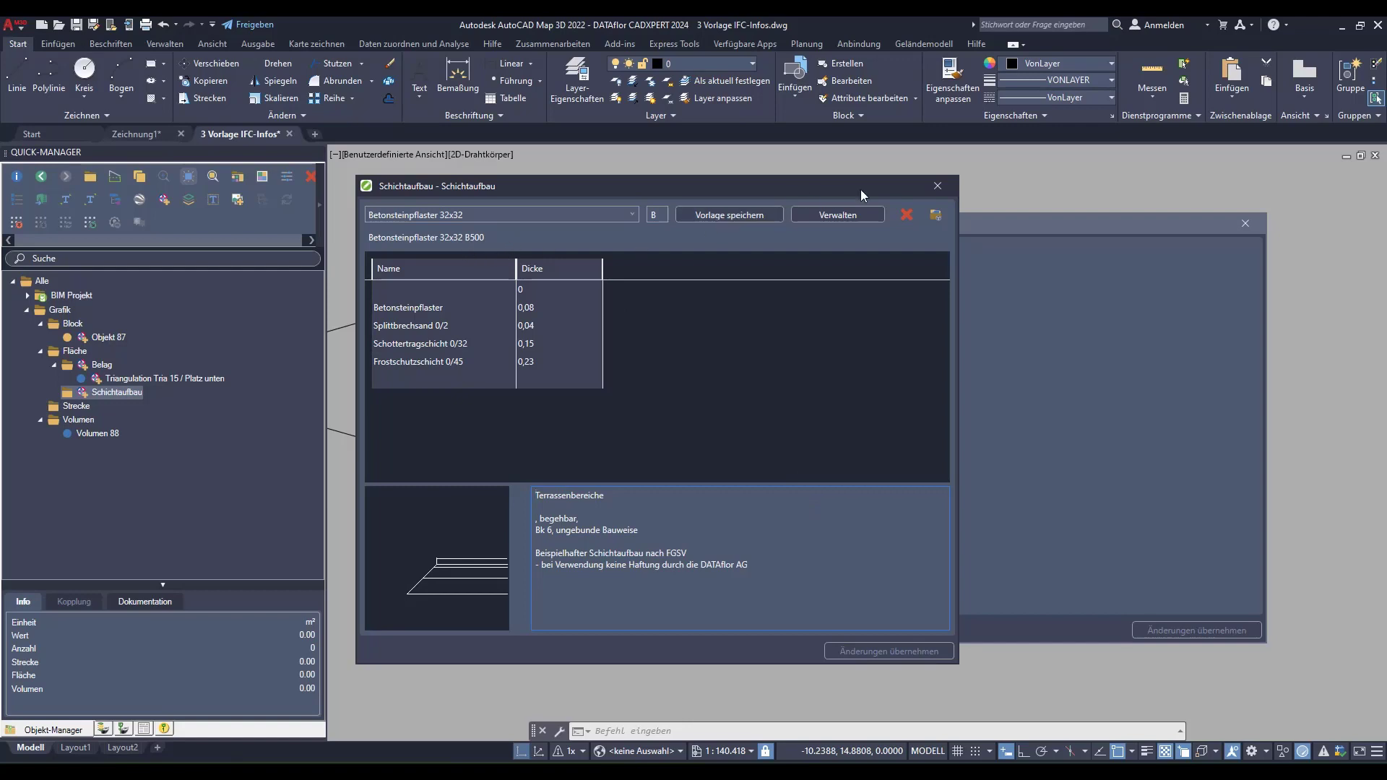
{"action": "left_click", "coordinate": [936, 187]}
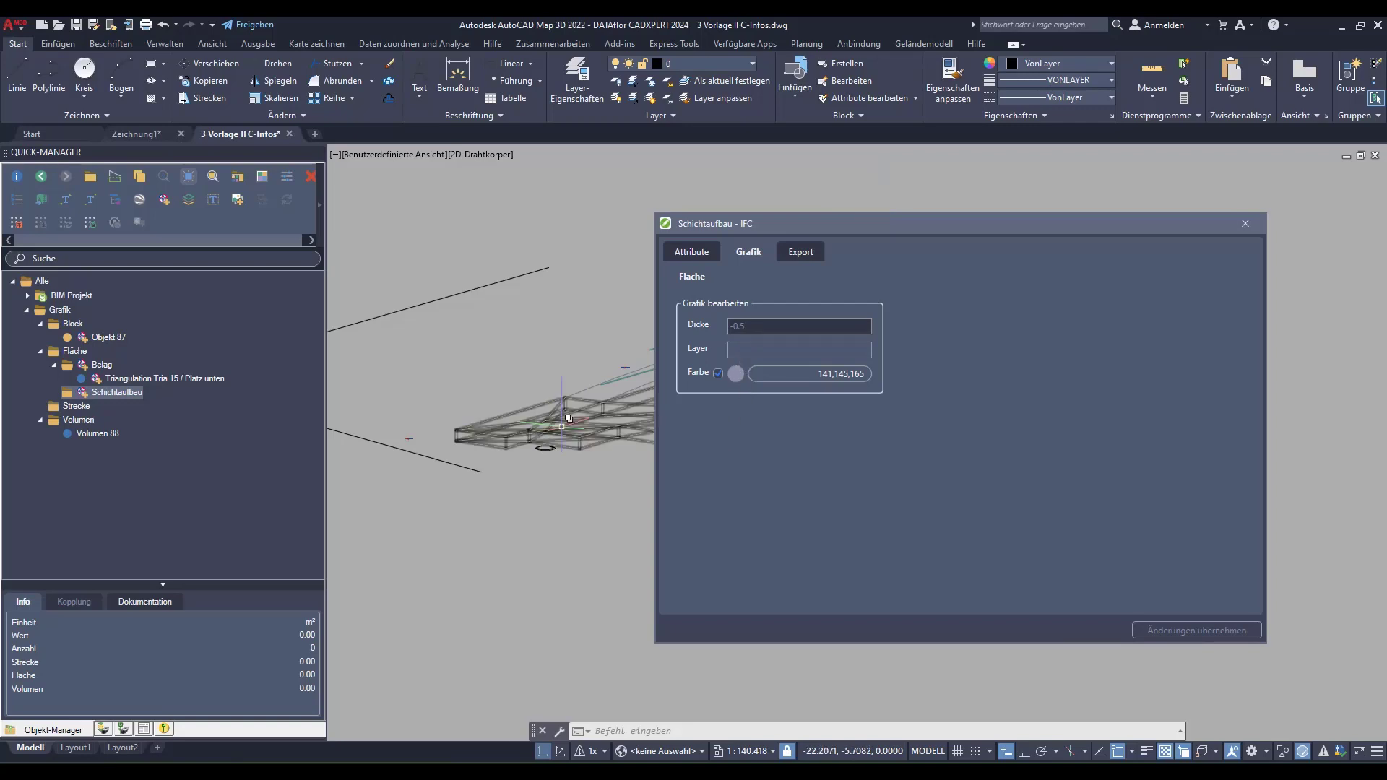
File the paving outline as Fläche 89, write build-up properties, and generate its geometry.
{"action": "middle_click_drag", "start_coordinate": [568, 514], "coordinate": [520, 541]}
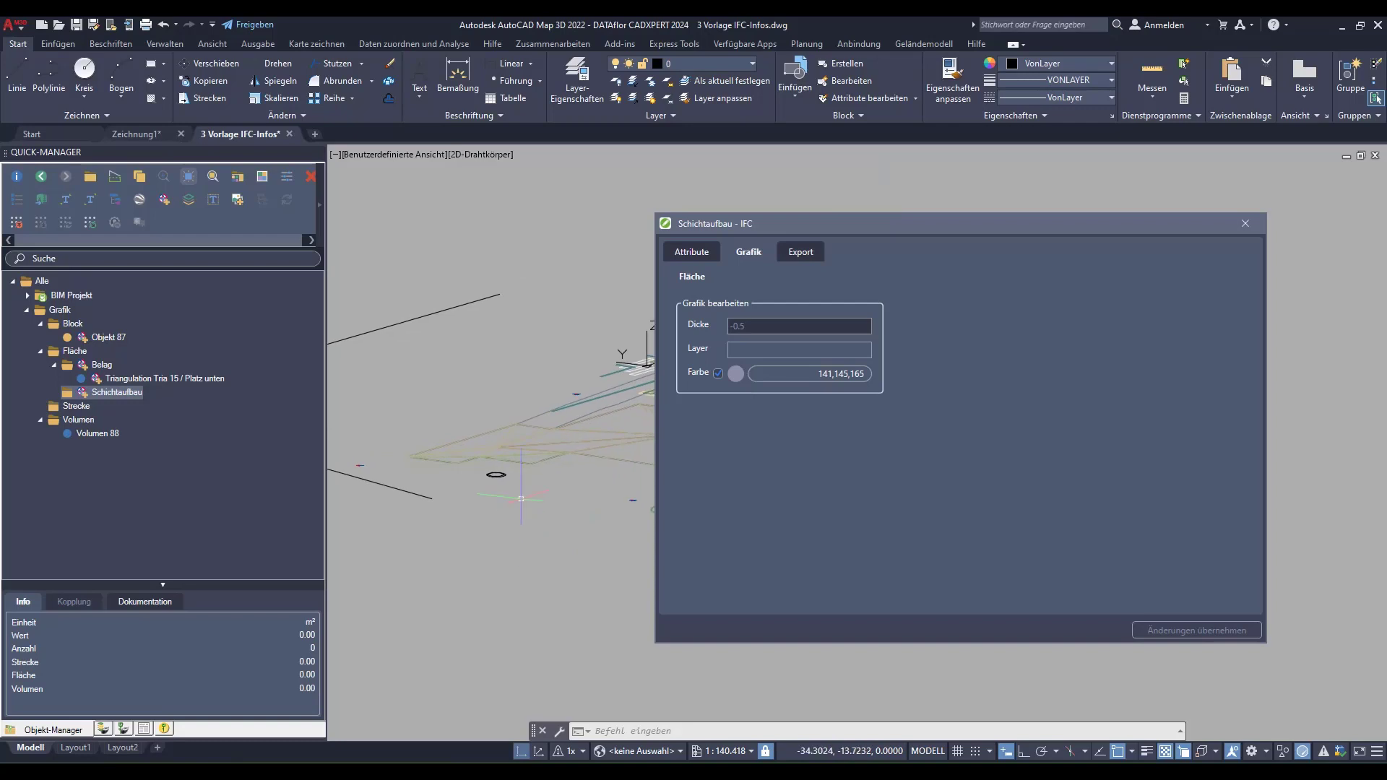
{"action": "left_click", "coordinate": [535, 414]}
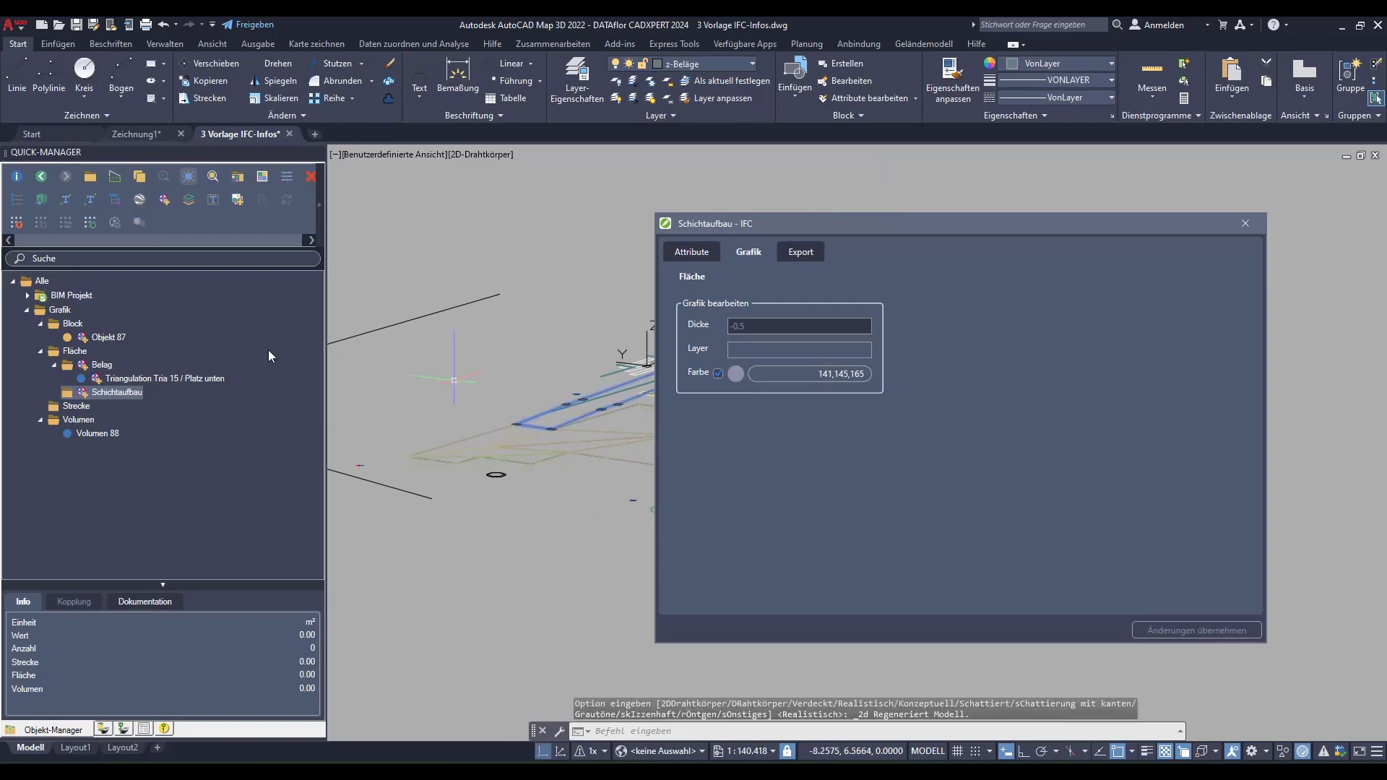
{"action": "left_click", "coordinate": [141, 181]}
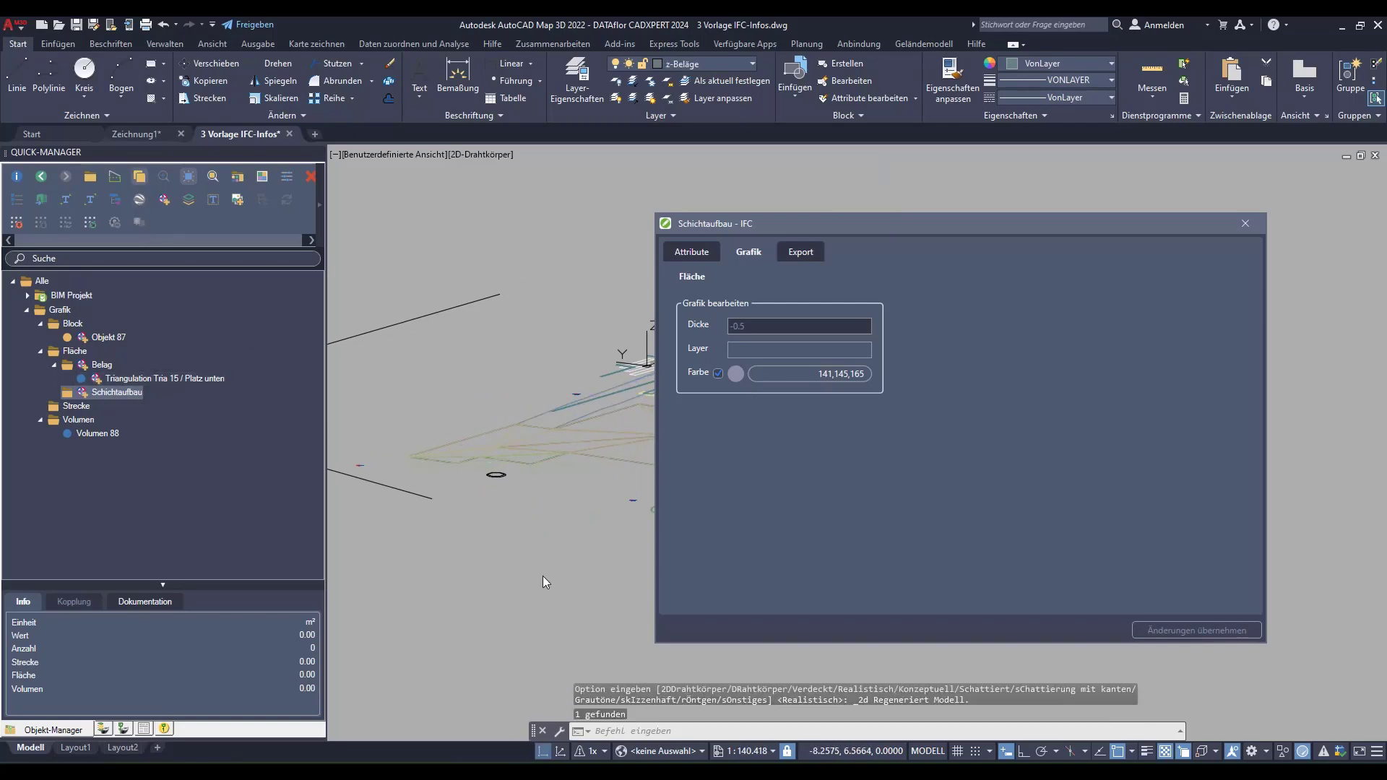
{"action": "left_click", "coordinate": [809, 255]}
{"action": "left_click", "coordinate": [795, 360]}
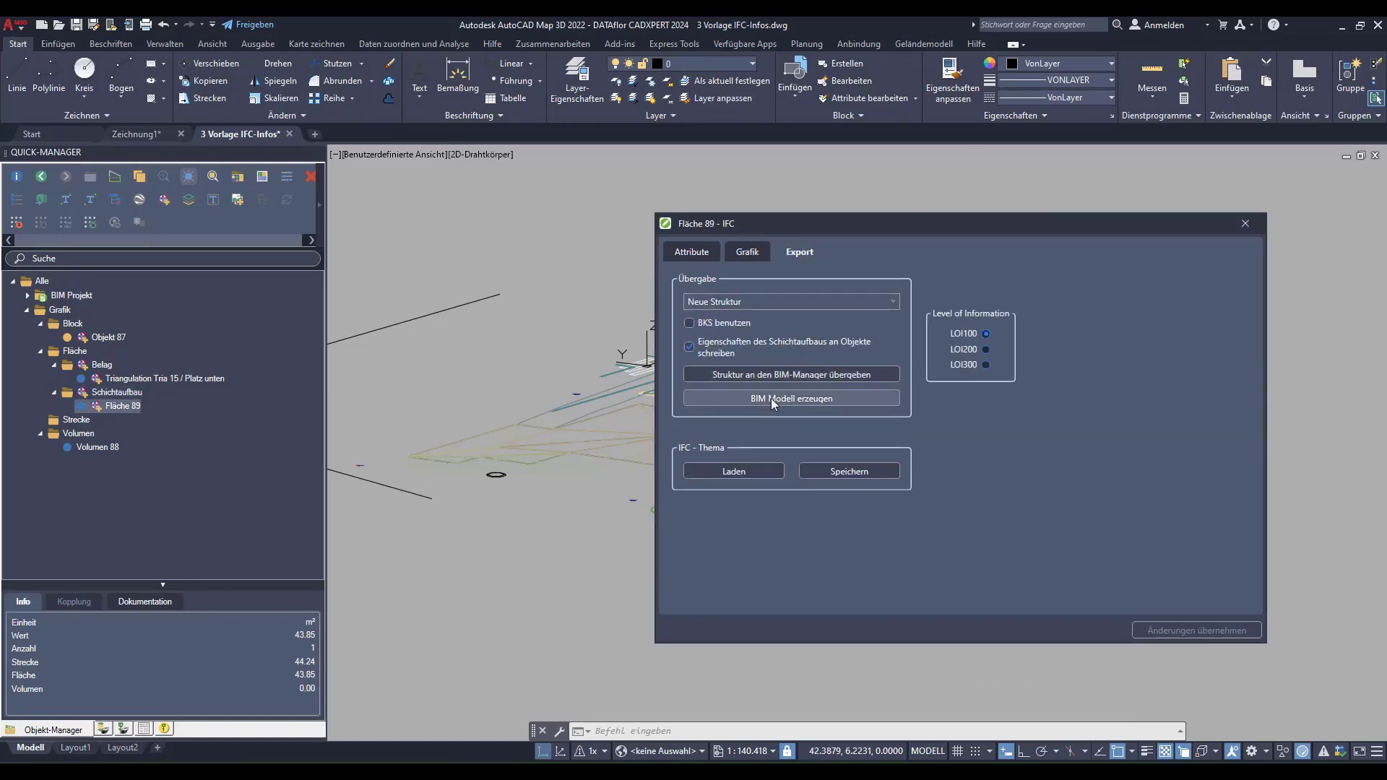
{"action": "left_click", "coordinate": [773, 399]}
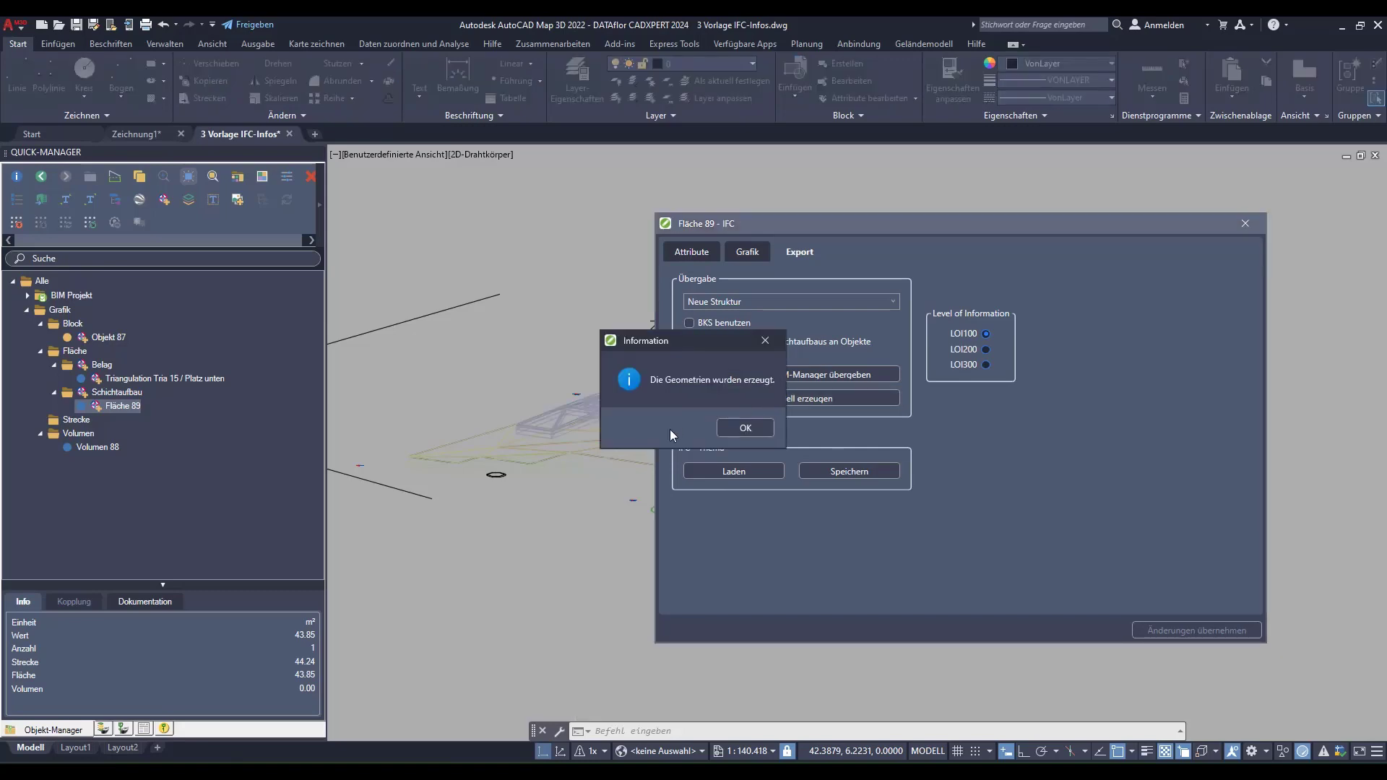
Dismiss the confirmation and zoom in to inspect the stacked slab layers.
{"action": "left_click", "coordinate": [730, 429]}
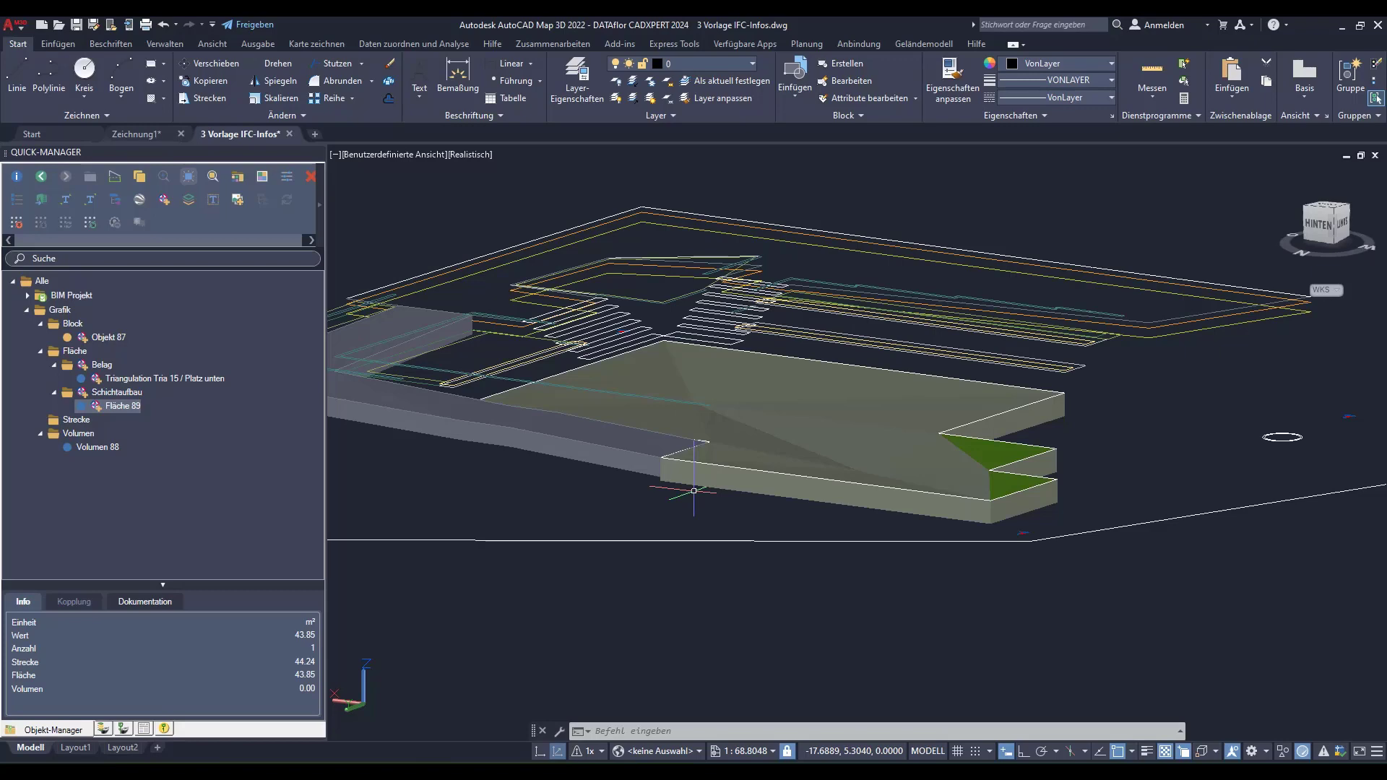
{"action": "scroll", "coordinate": [840, 480], "scroll_direction": "down", "scroll_amount": 3}
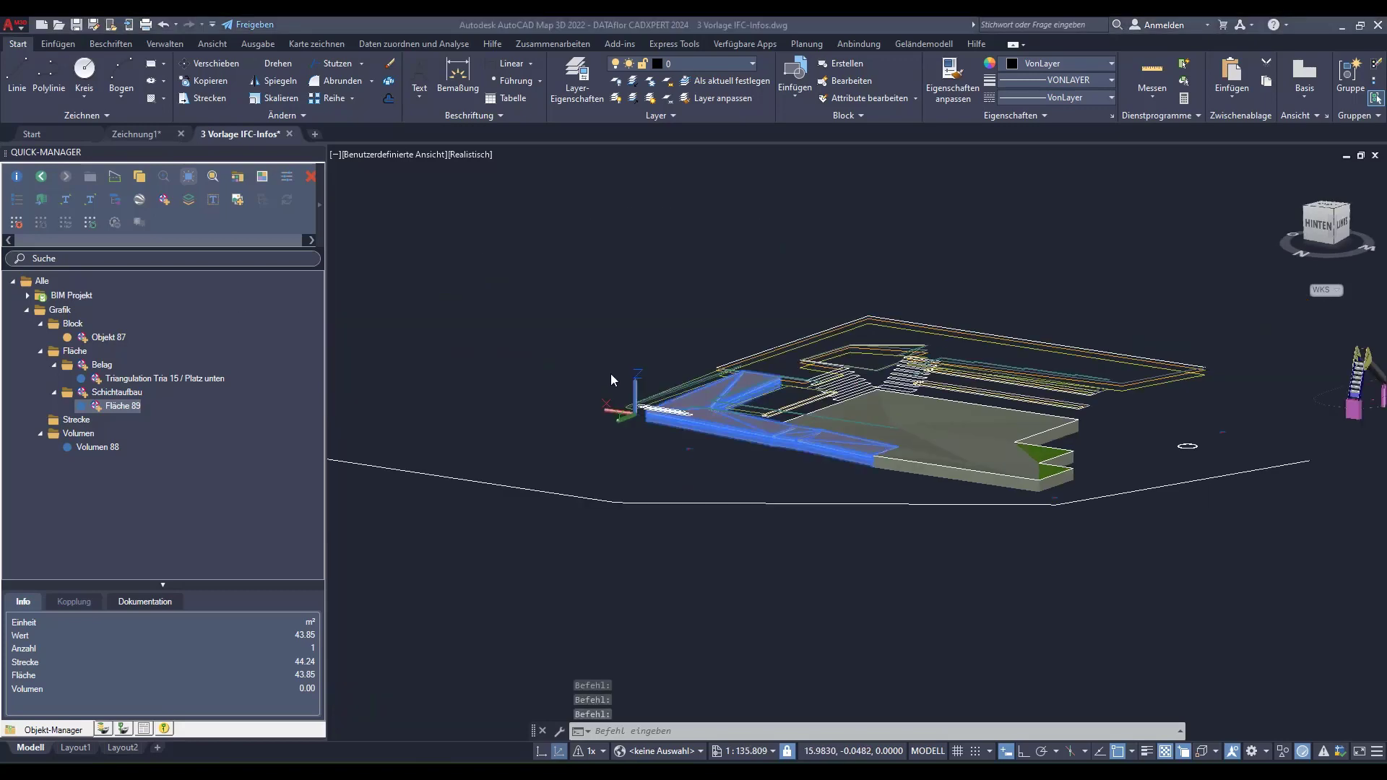
{"action": "scroll", "coordinate": [840, 480], "scroll_direction": "up", "scroll_amount": 2}
{"action": "scroll", "coordinate": [840, 480], "scroll_direction": "up", "scroll_amount": 2}
{"action": "scroll", "coordinate": [841, 480], "scroll_direction": "up", "scroll_amount": 2}
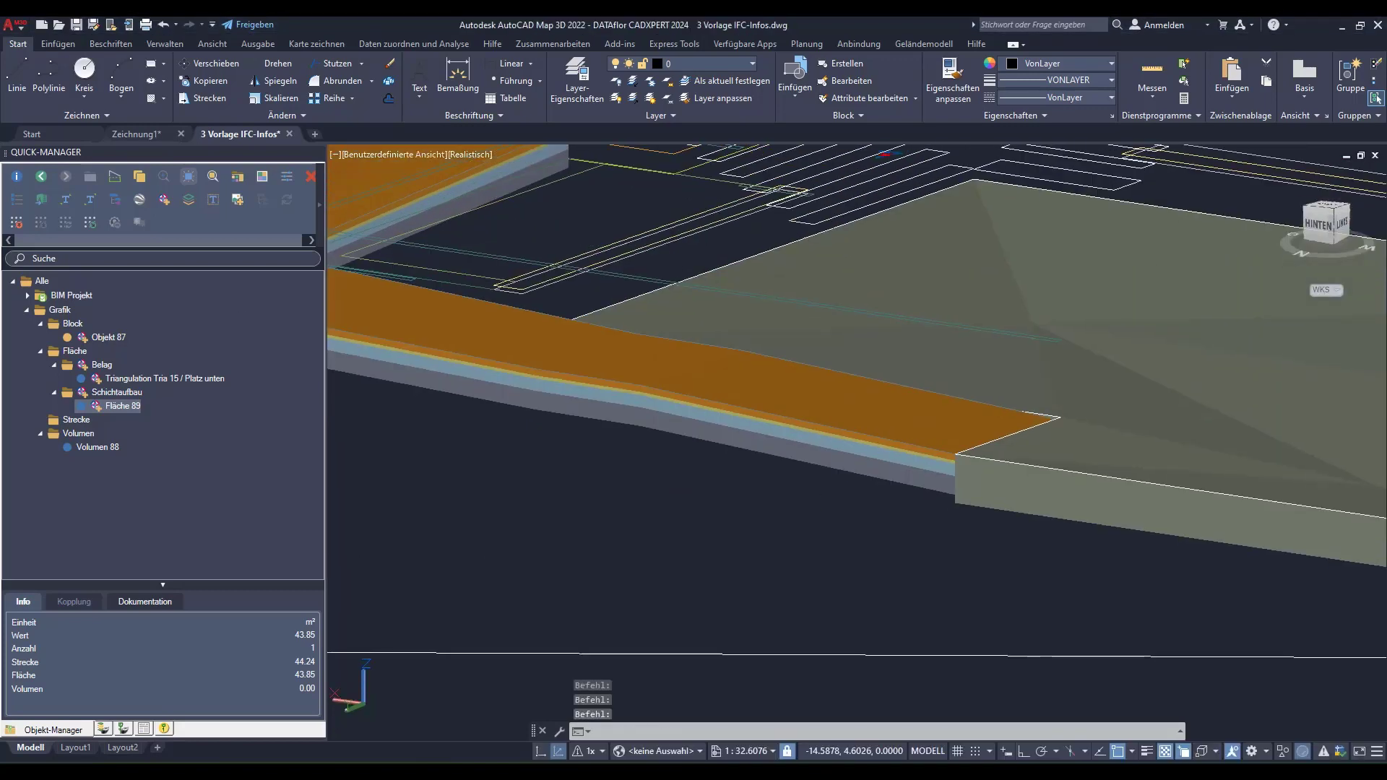
{"action": "scroll", "coordinate": [864, 372], "scroll_direction": "up", "scroll_amount": 3}
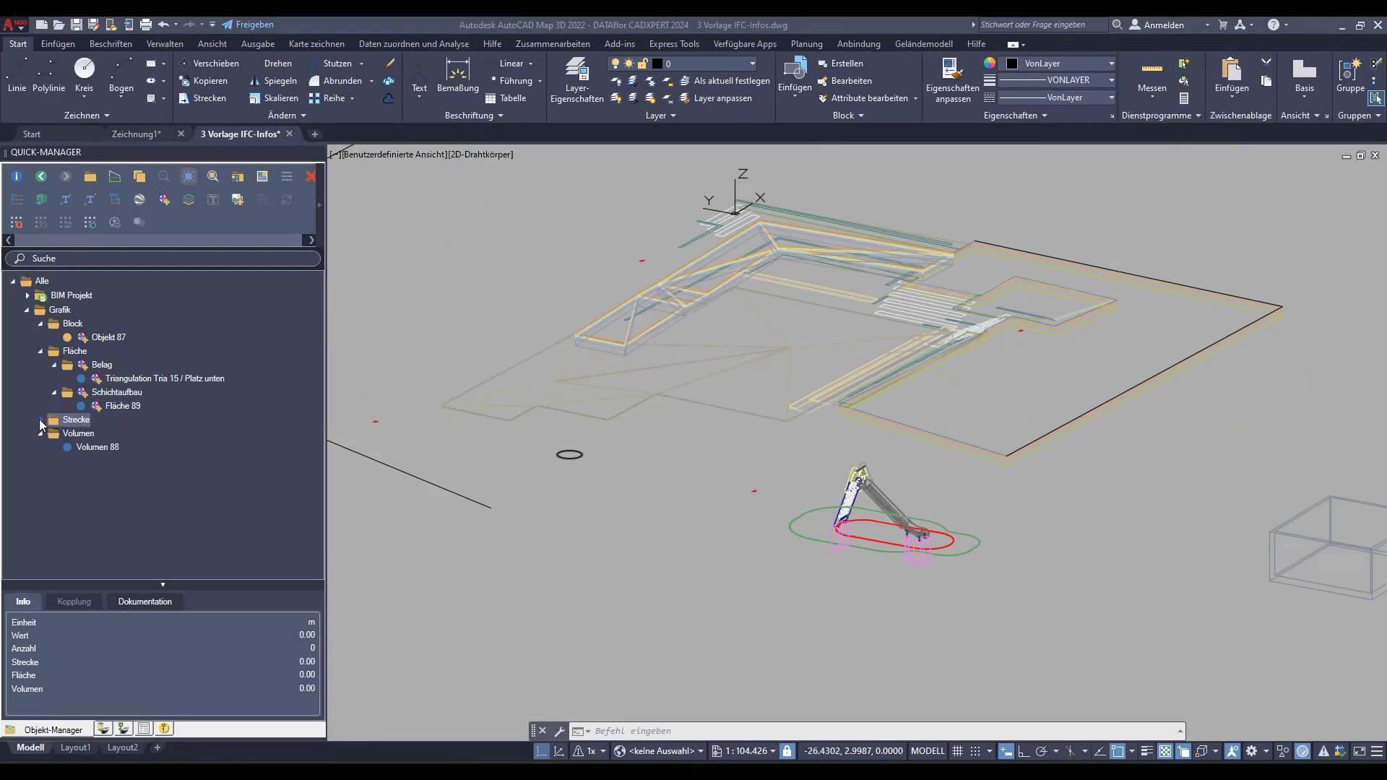
Show the Kanal pipe category's IFC graphics settings under Strecke.
{"action": "left_click", "coordinate": [40, 420]}
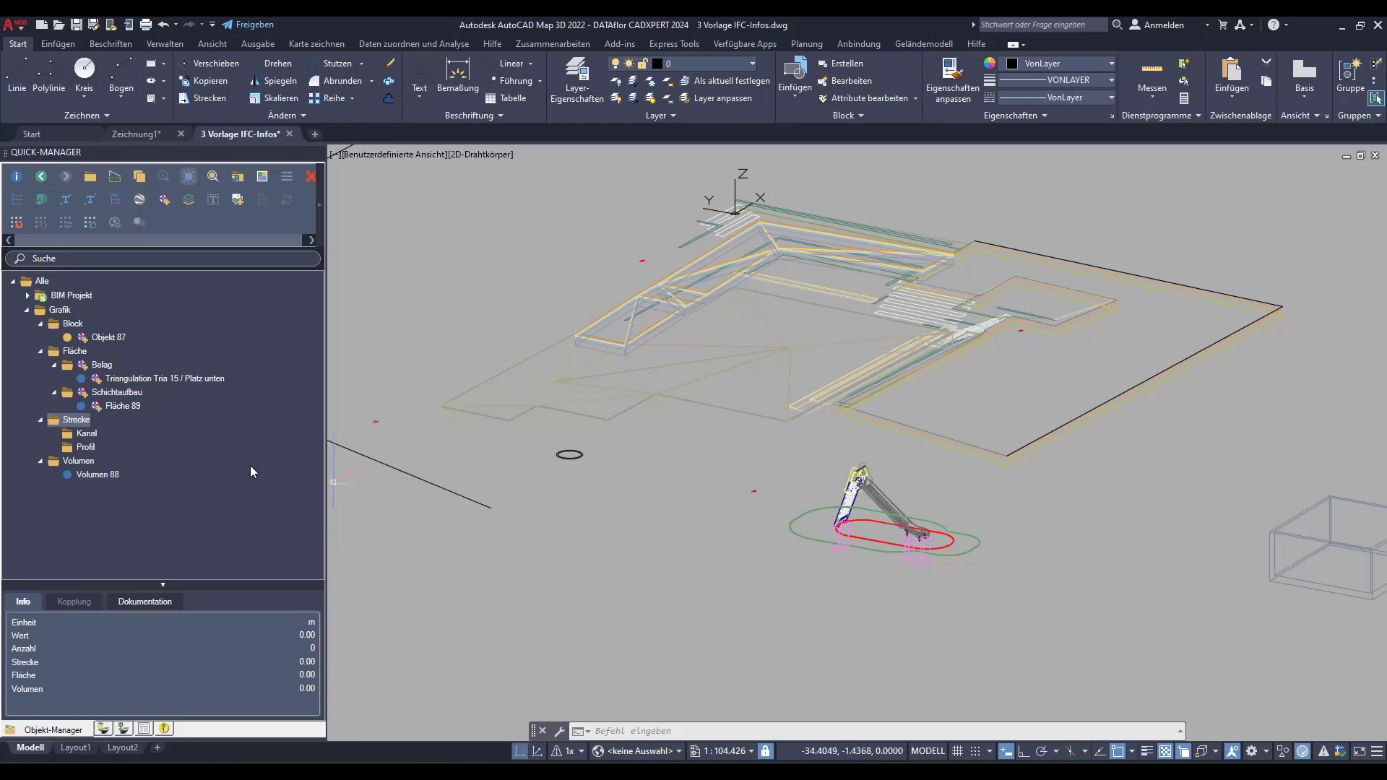
{"action": "left_click", "coordinate": [94, 434]}
{"action": "double_click", "coordinate": [111, 432]}
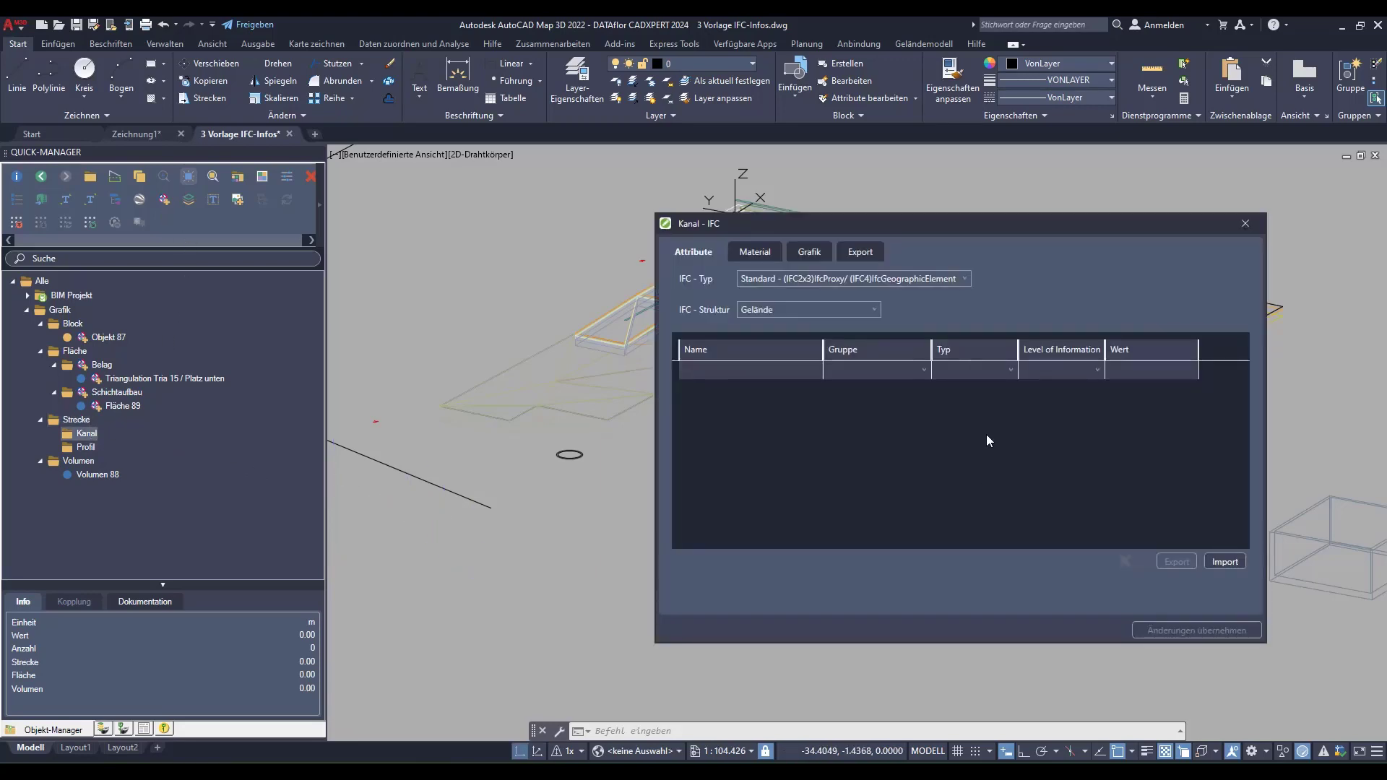
{"action": "left_click", "coordinate": [807, 253]}
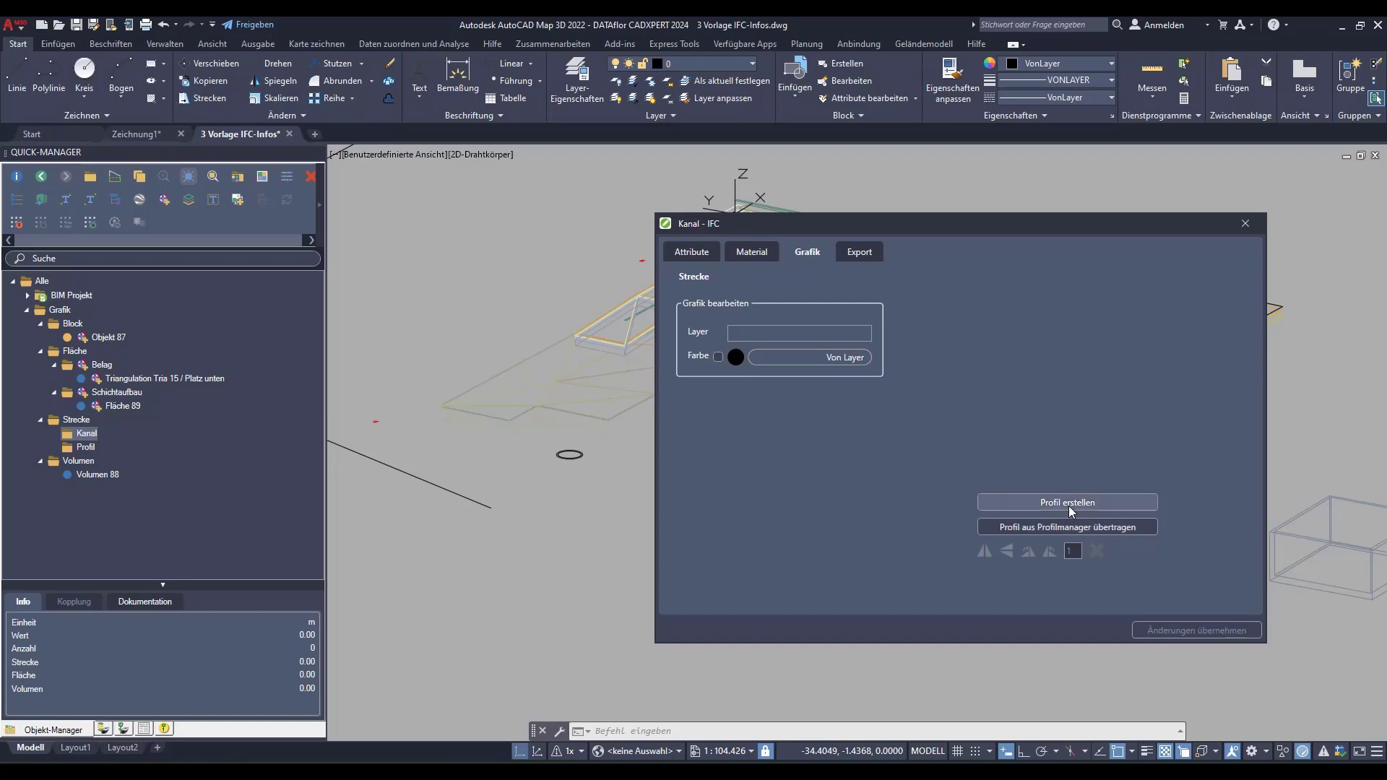
Build a ring-shaped Kanal profile from the double circle, centred, with the inner circle as void.
{"action": "left_click", "coordinate": [1068, 506]}
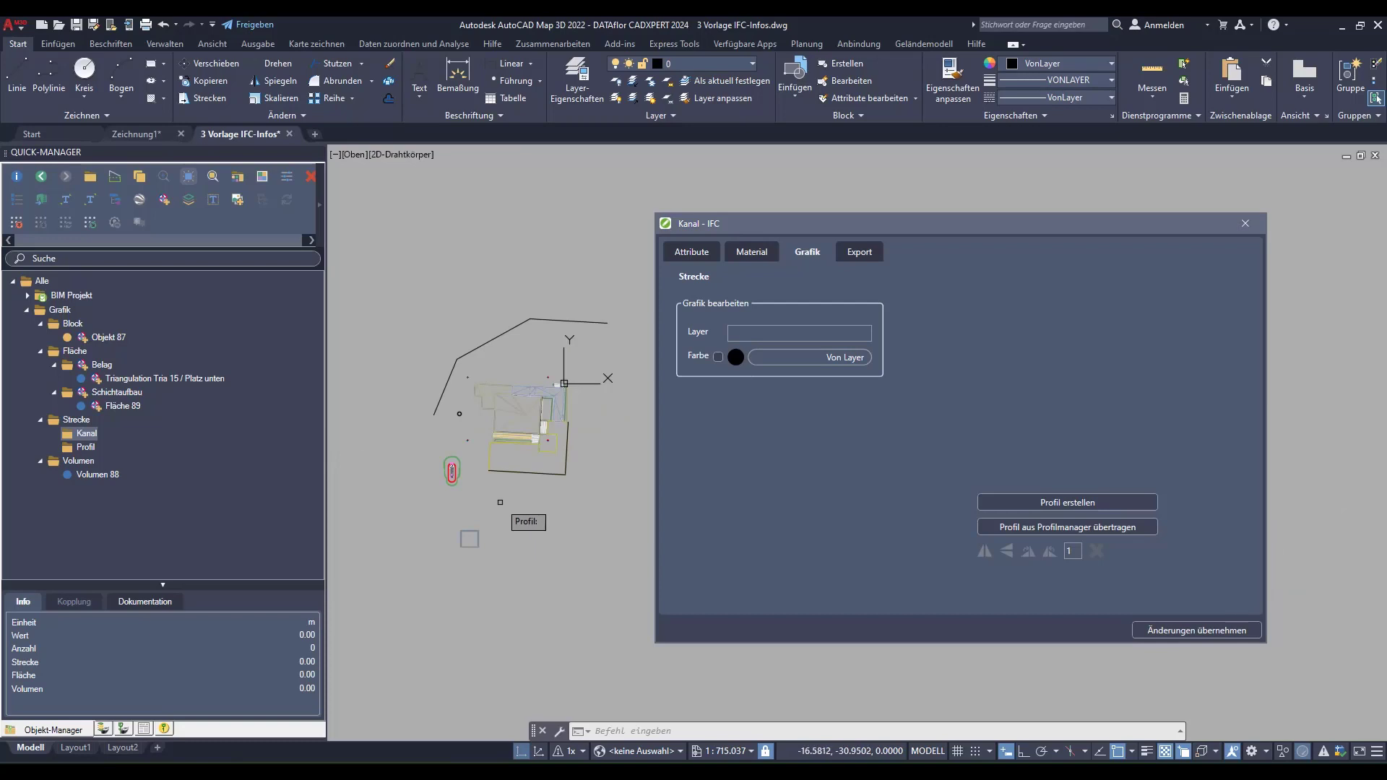
{"action": "scroll", "coordinate": [473, 437], "scroll_direction": "up", "scroll_amount": 2}
{"action": "scroll", "coordinate": [464, 418], "scroll_direction": "up", "scroll_amount": 6}
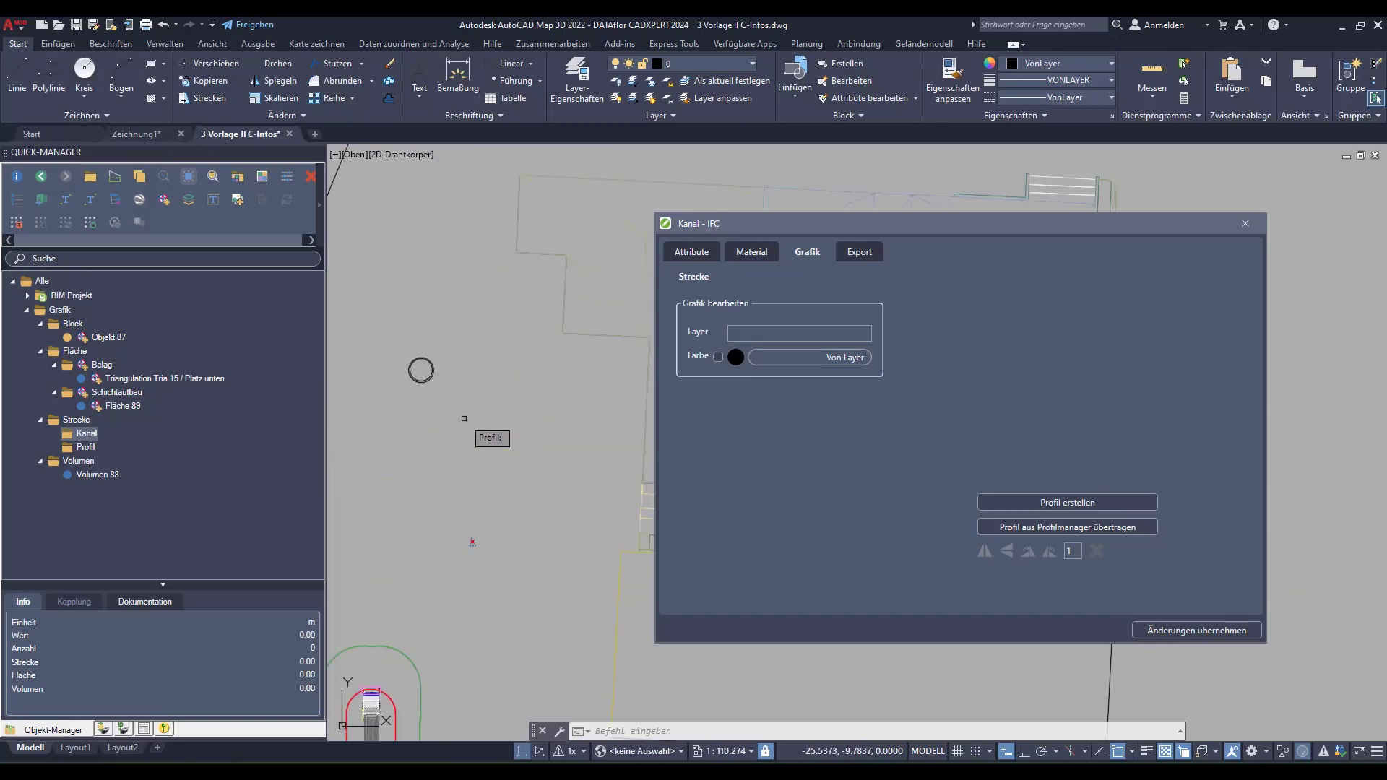
{"action": "scroll", "coordinate": [464, 419], "scroll_direction": "up", "scroll_amount": 3}
{"action": "scroll", "coordinate": [549, 443], "scroll_direction": "up", "scroll_amount": 2}
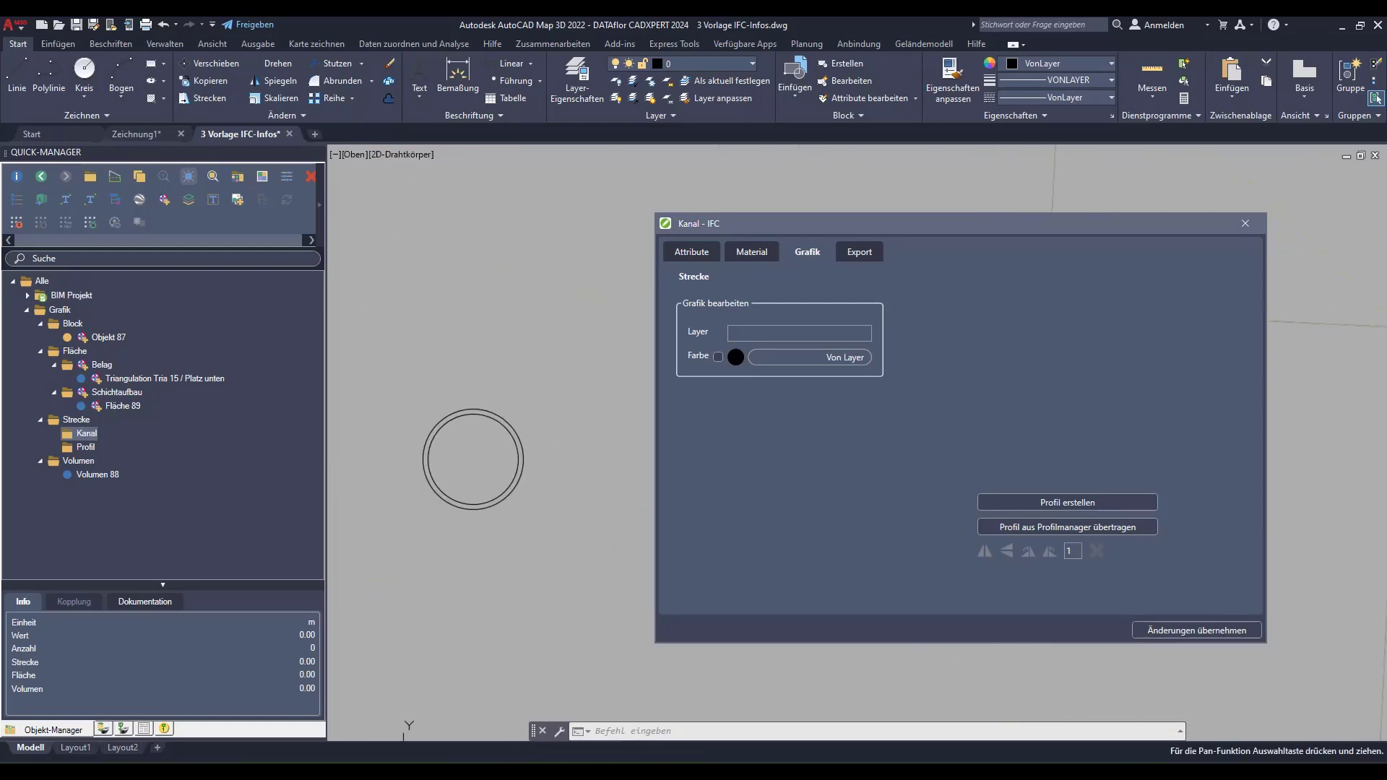
{"action": "left_click", "coordinate": [526, 454]}
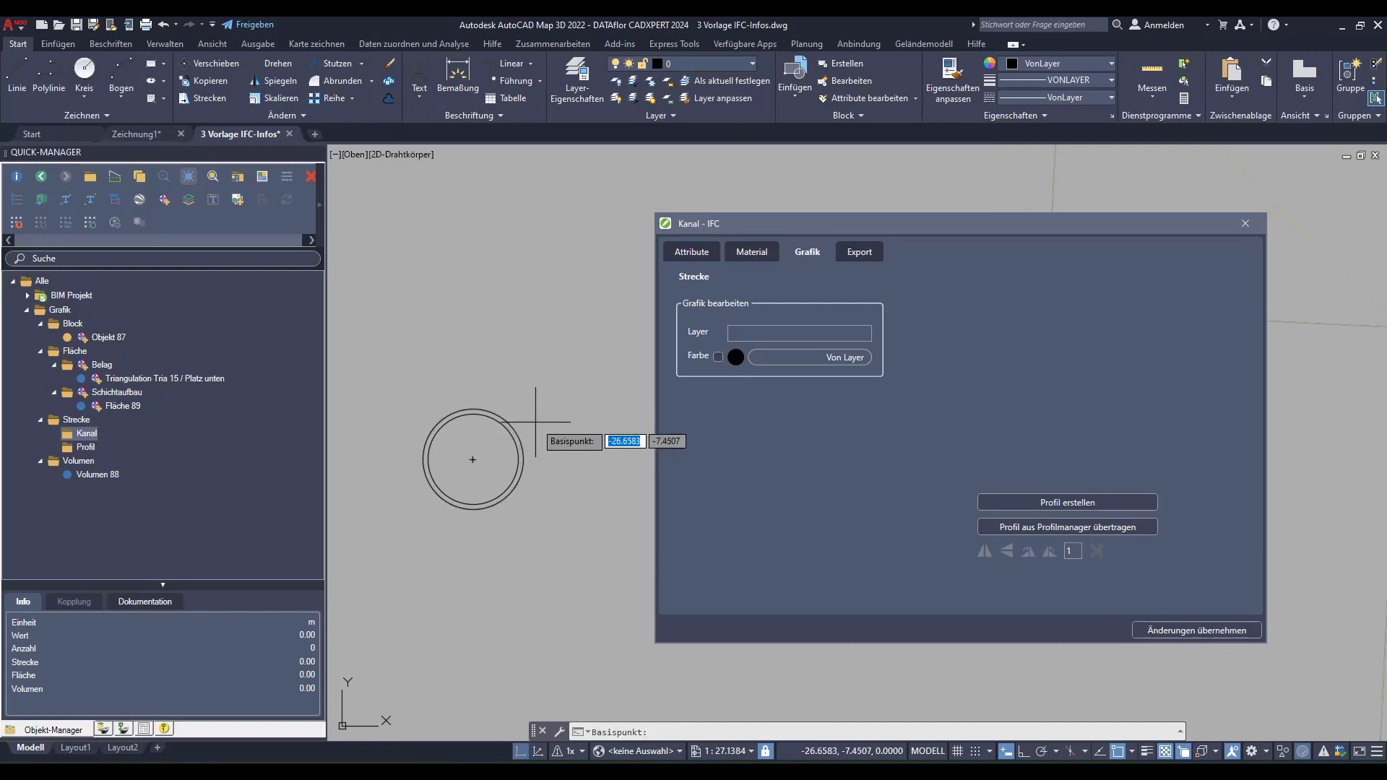
{"action": "left_click", "coordinate": [471, 457]}
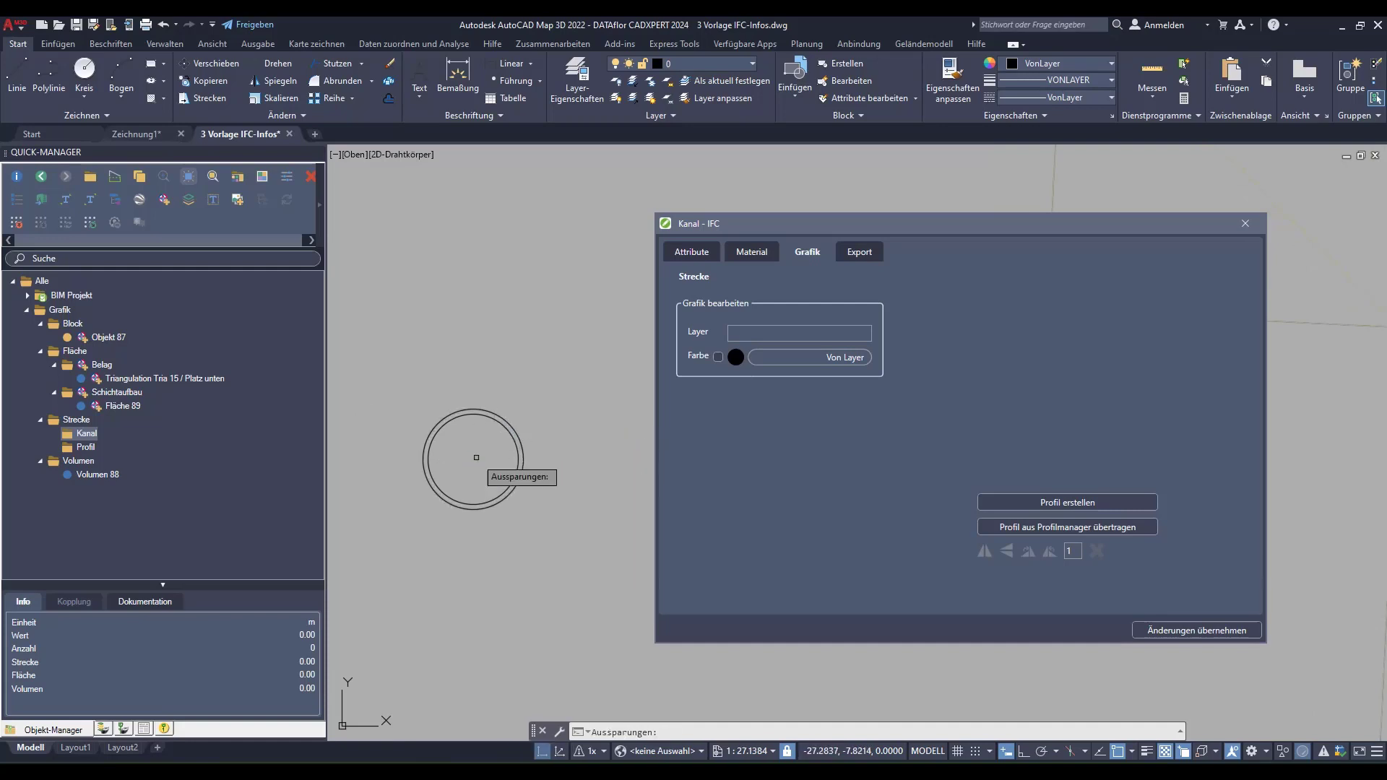
{"action": "left_click", "coordinate": [504, 427]}
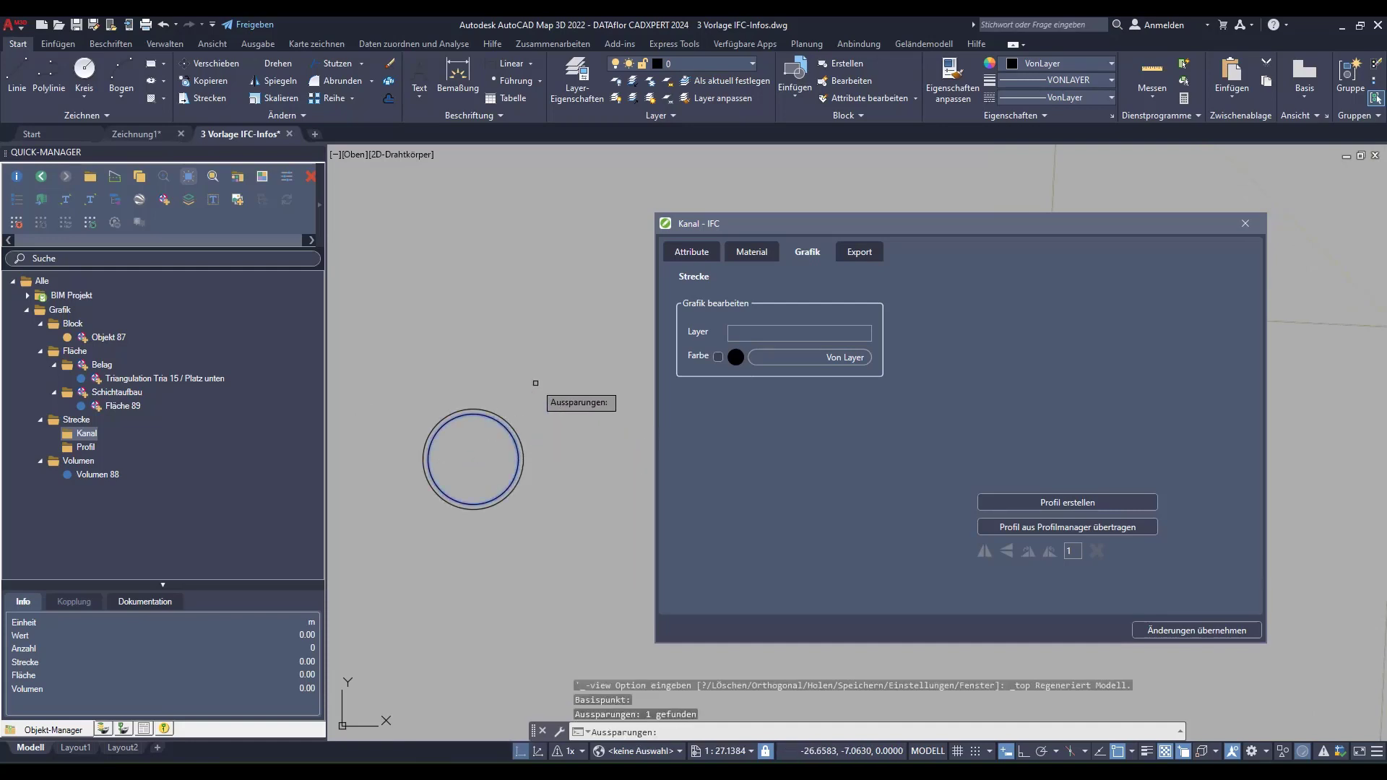
{"action": "key", "text": "Return"}
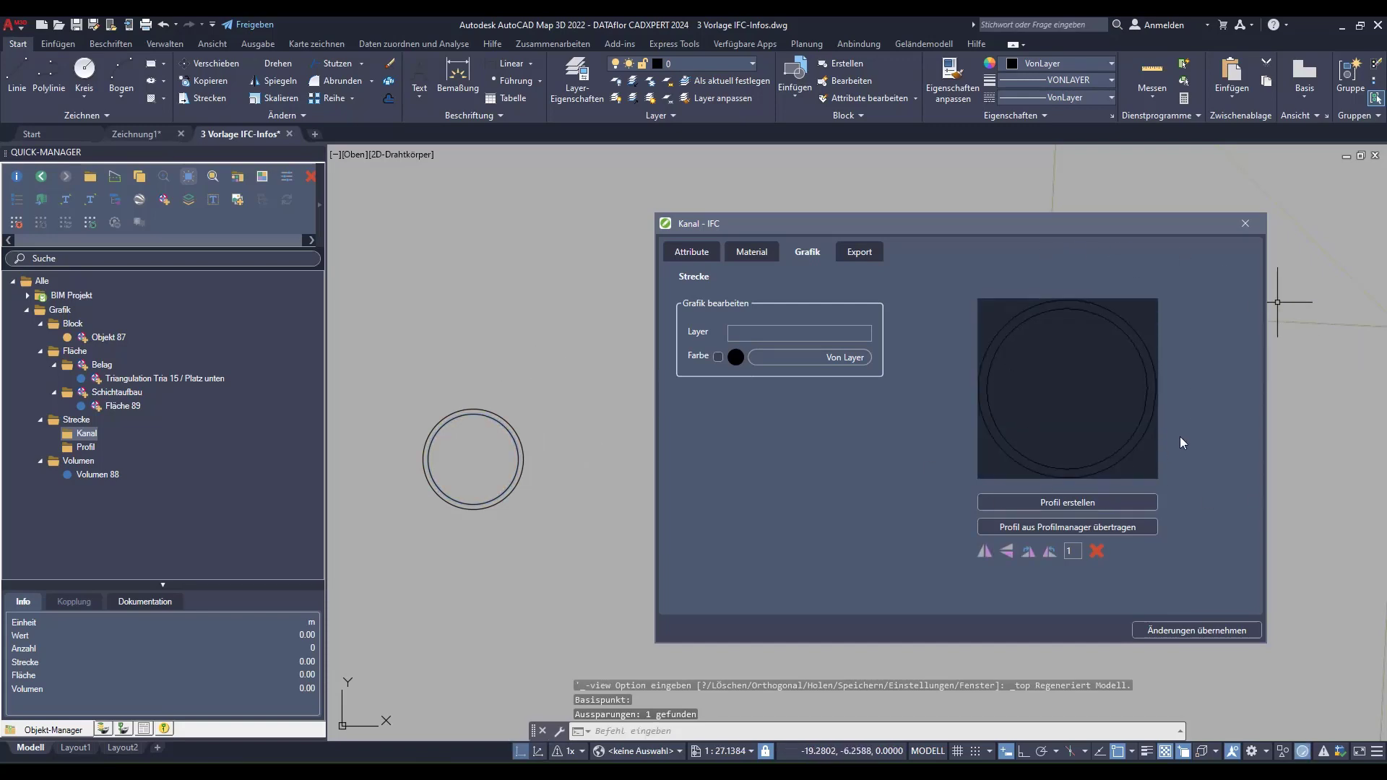
{"action": "left_click", "coordinate": [1191, 626]}
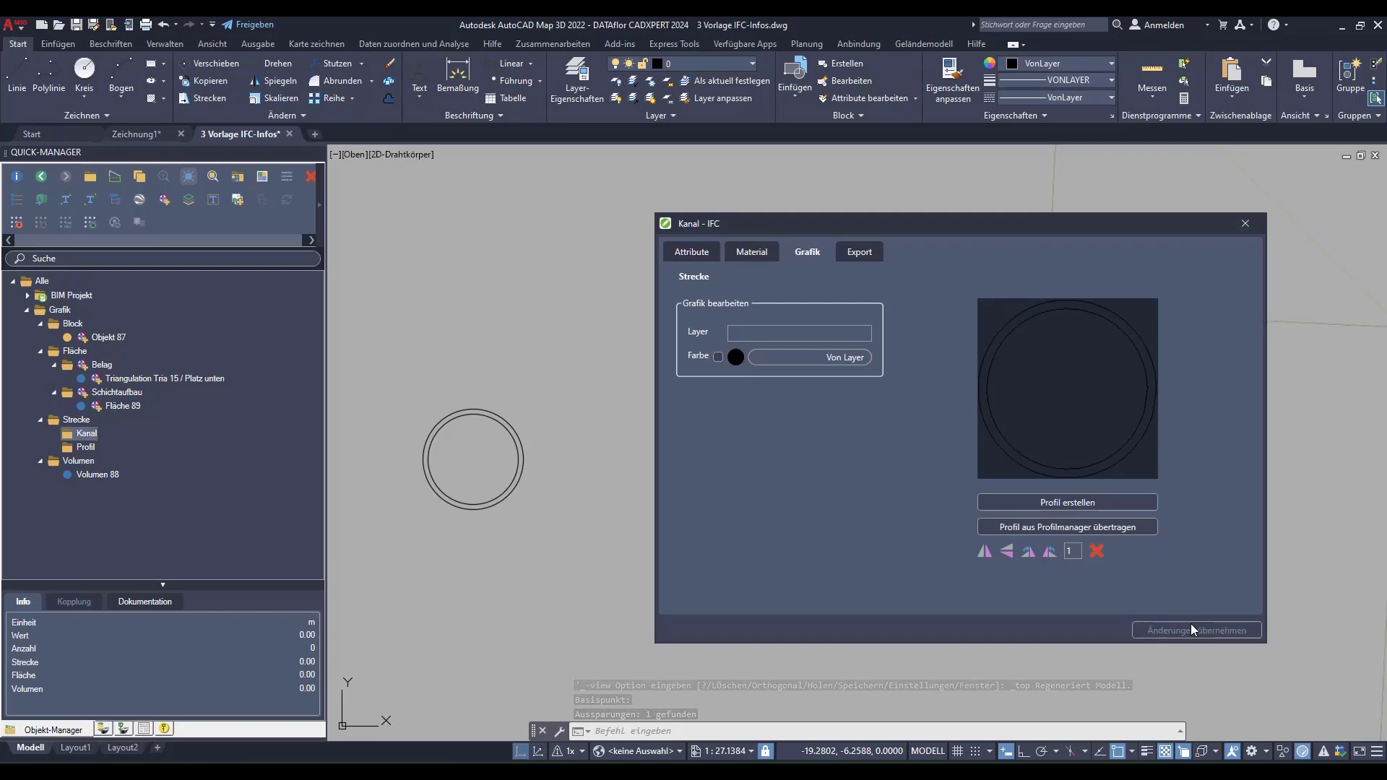
Set Kanal's colour to pale green 185,197,160 and pick the pipe route line.
{"action": "left_click", "coordinate": [718, 359]}
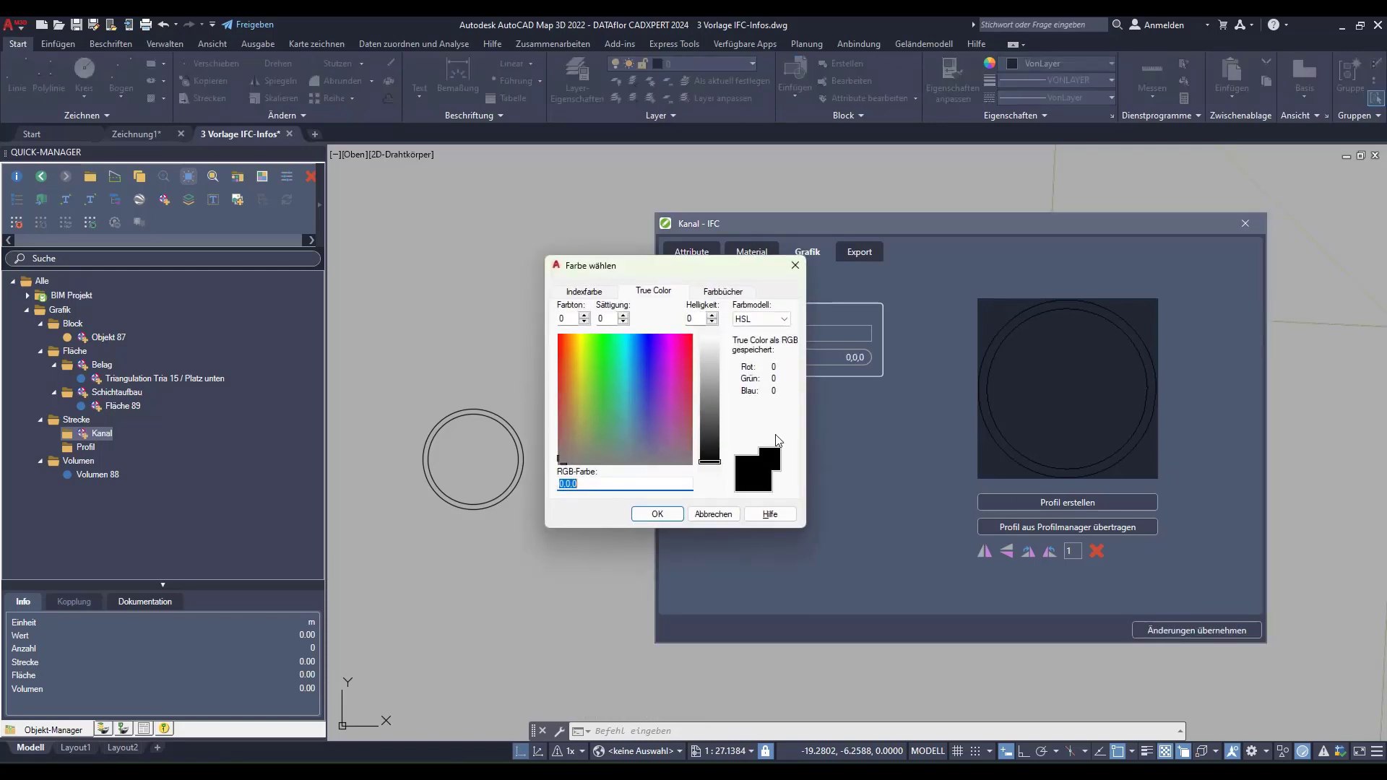
{"action": "left_click", "coordinate": [593, 438]}
{"action": "key", "text": "Return"}
{"action": "scroll", "coordinate": [510, 480], "scroll_direction": "down", "scroll_amount": 5}
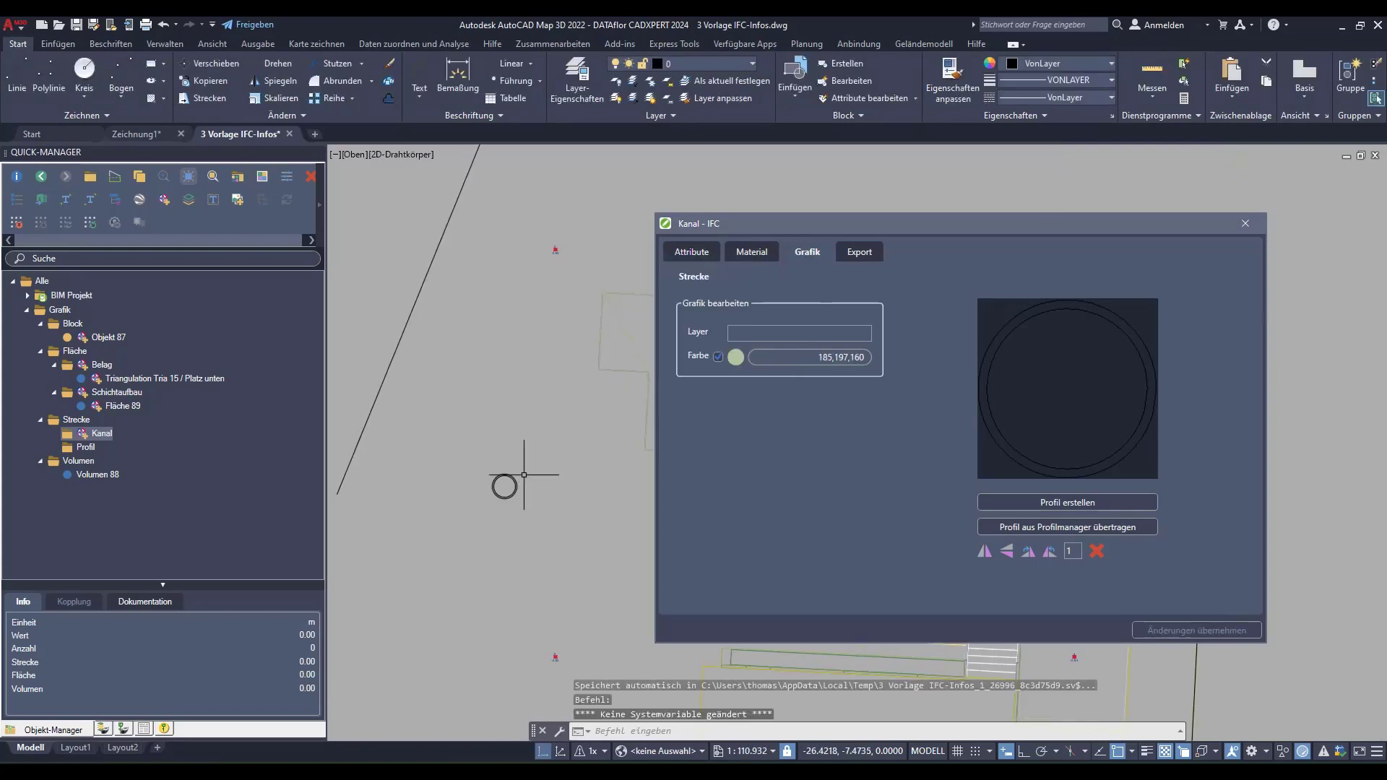
{"action": "left_click", "coordinate": [393, 352]}
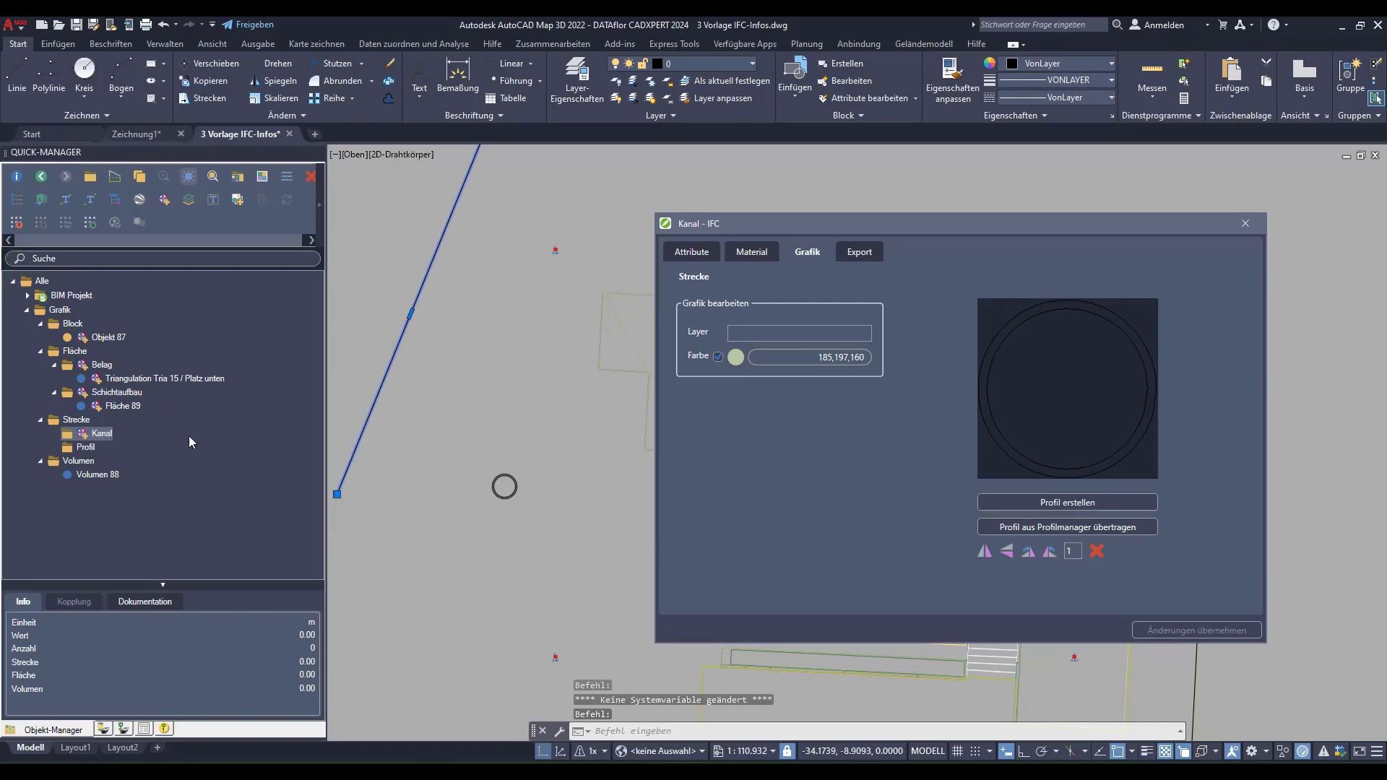
File the 58.12 m pipe route as Strecke 90 under Kanal and generate its 3D pipe.
{"action": "left_click", "coordinate": [140, 179]}
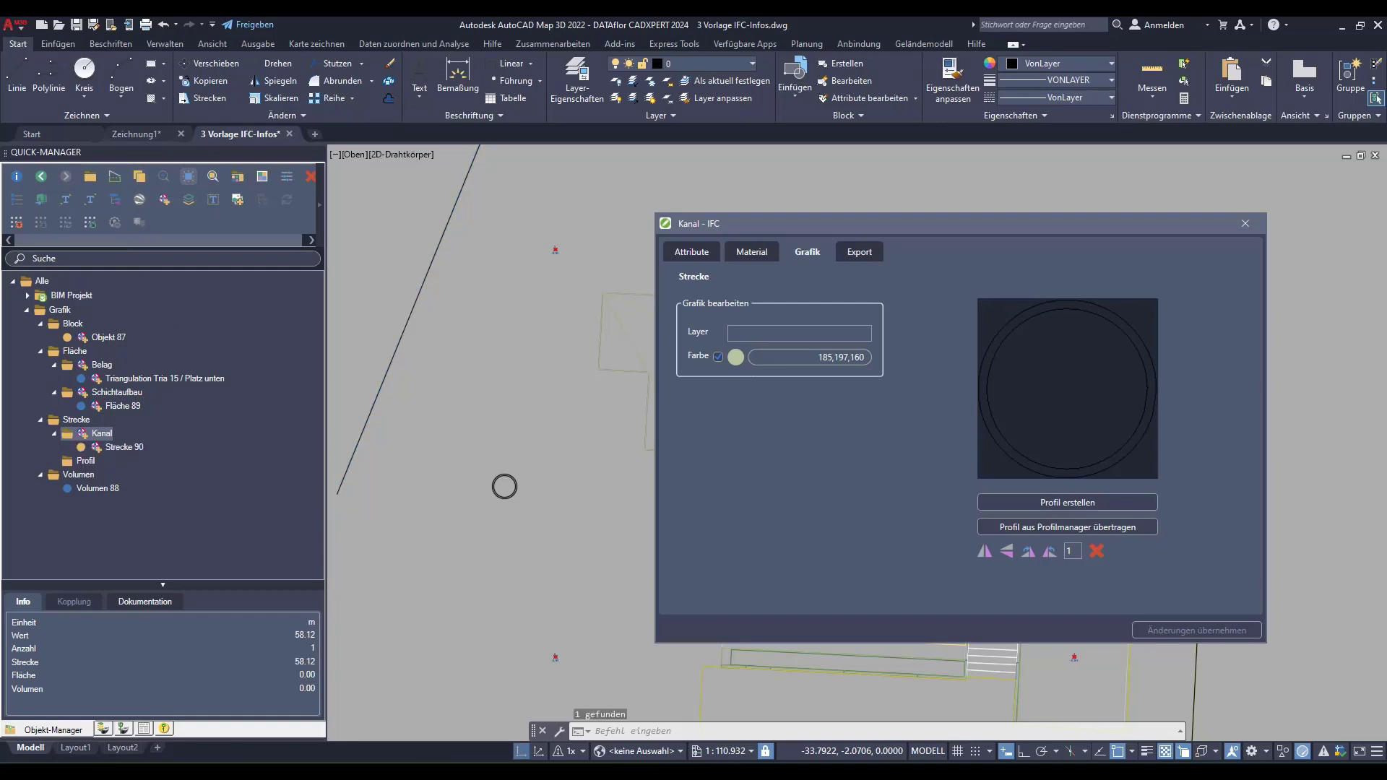
{"action": "left_click", "coordinate": [123, 447]}
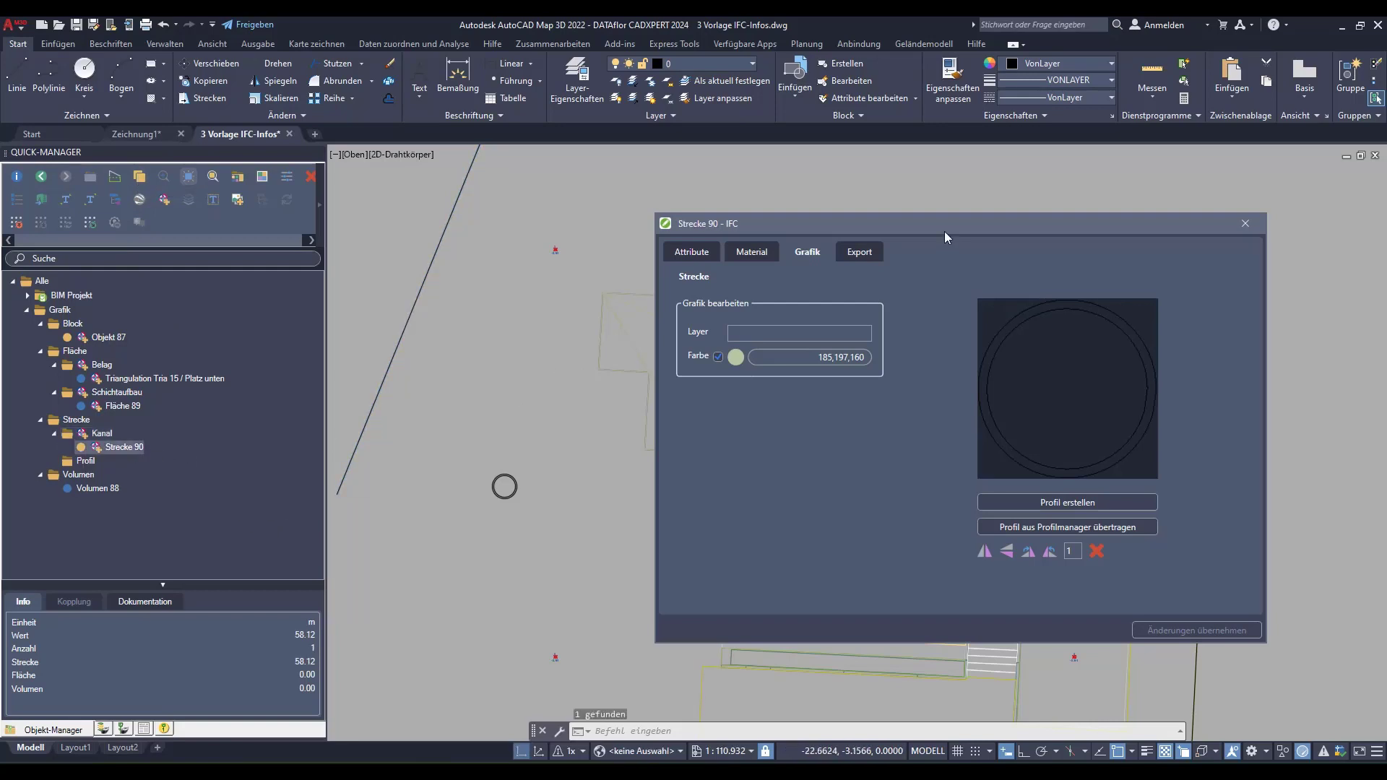
{"action": "left_click", "coordinate": [860, 252]}
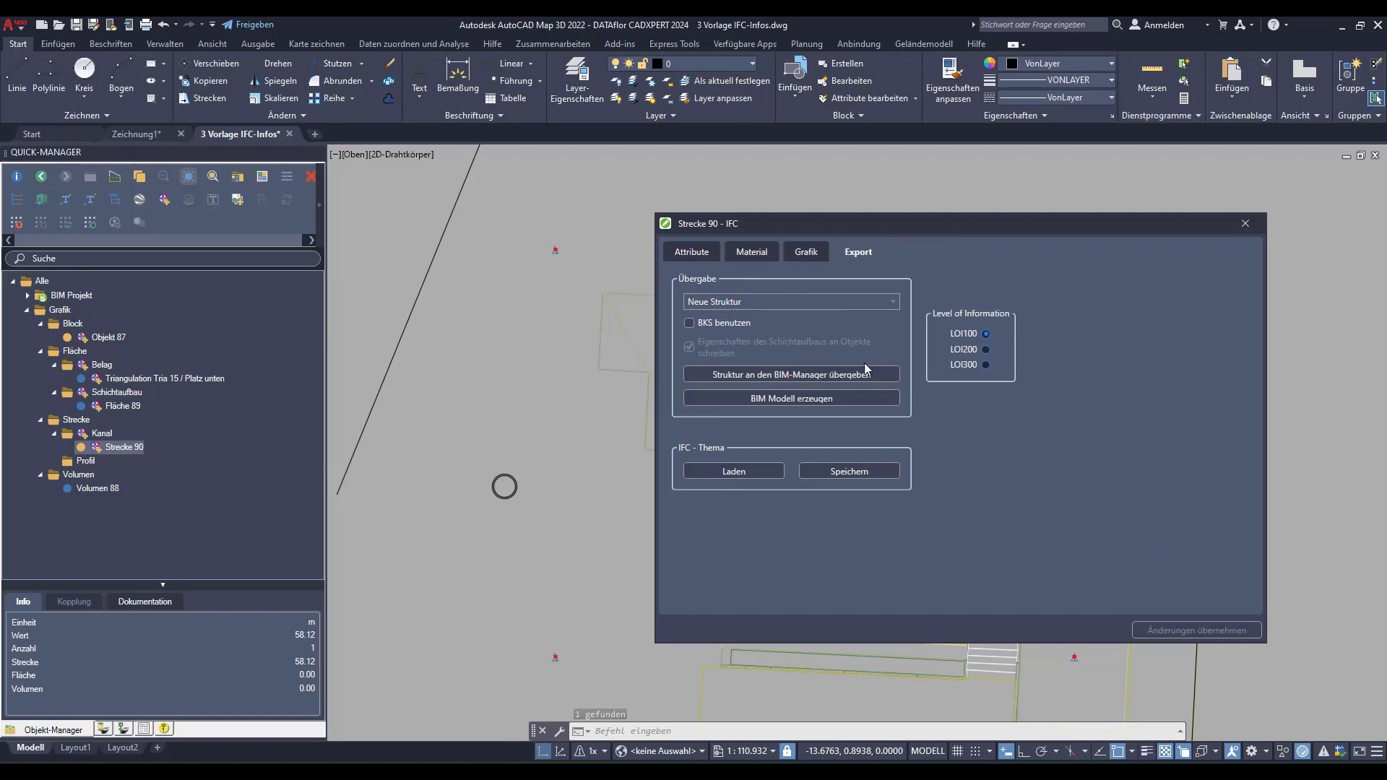
{"action": "left_click", "coordinate": [802, 401]}
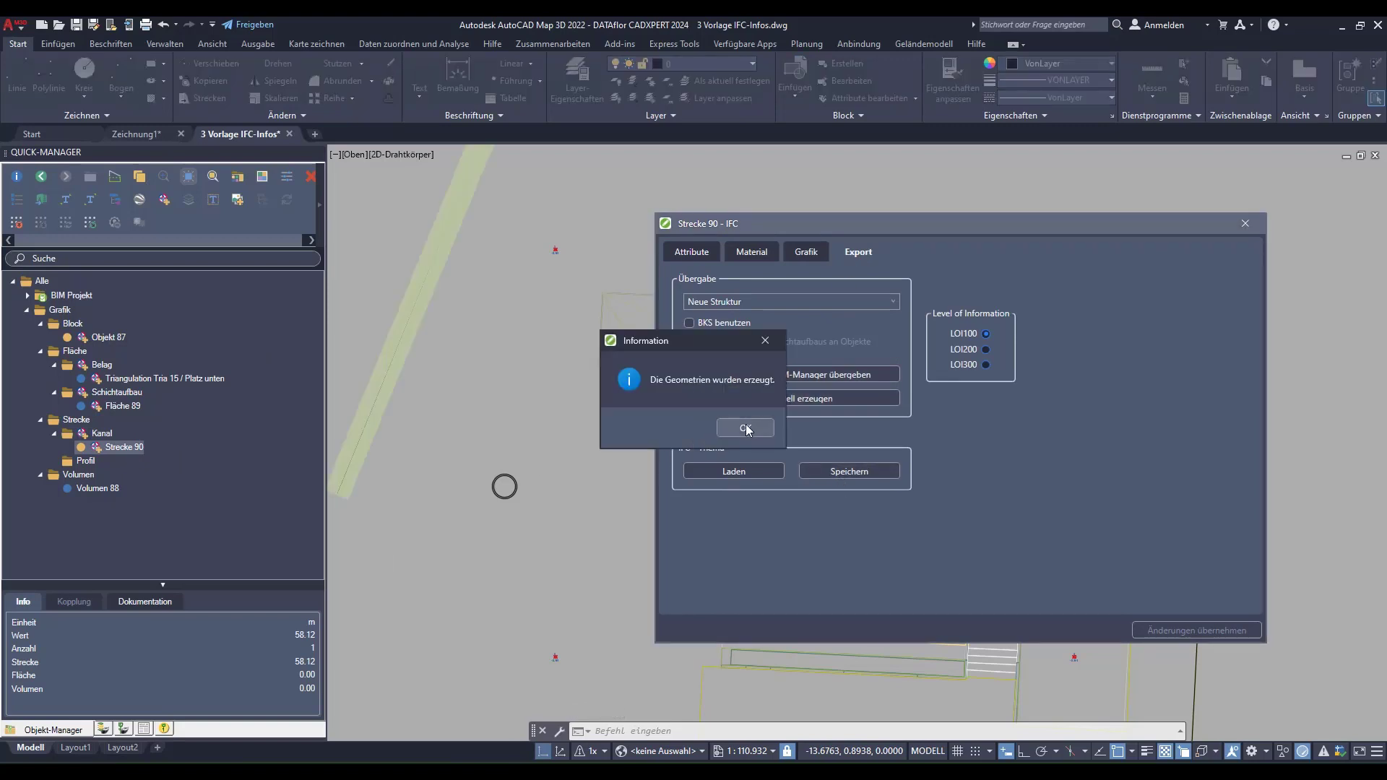
{"action": "key", "text": "Return"}
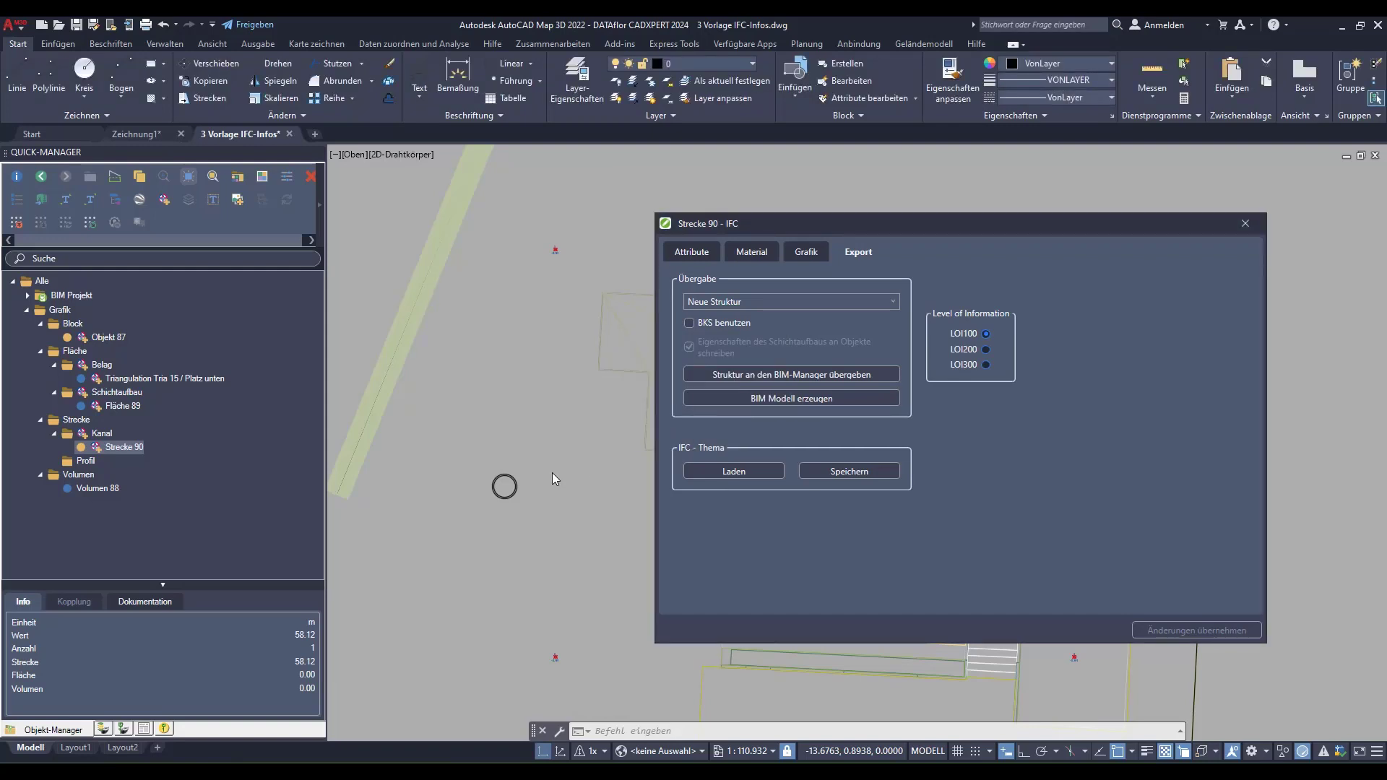
{"action": "scroll", "coordinate": [542, 481], "scroll_direction": "down", "scroll_amount": 3}
{"action": "scroll", "coordinate": [552, 501], "scroll_direction": "down", "scroll_amount": 2}
Import the Bord Beton curb profile from the Borde group into Profil's graphics and pass it to IFC.
{"action": "middle_click_drag", "start_coordinate": [553, 502], "coordinate": [459, 409]}
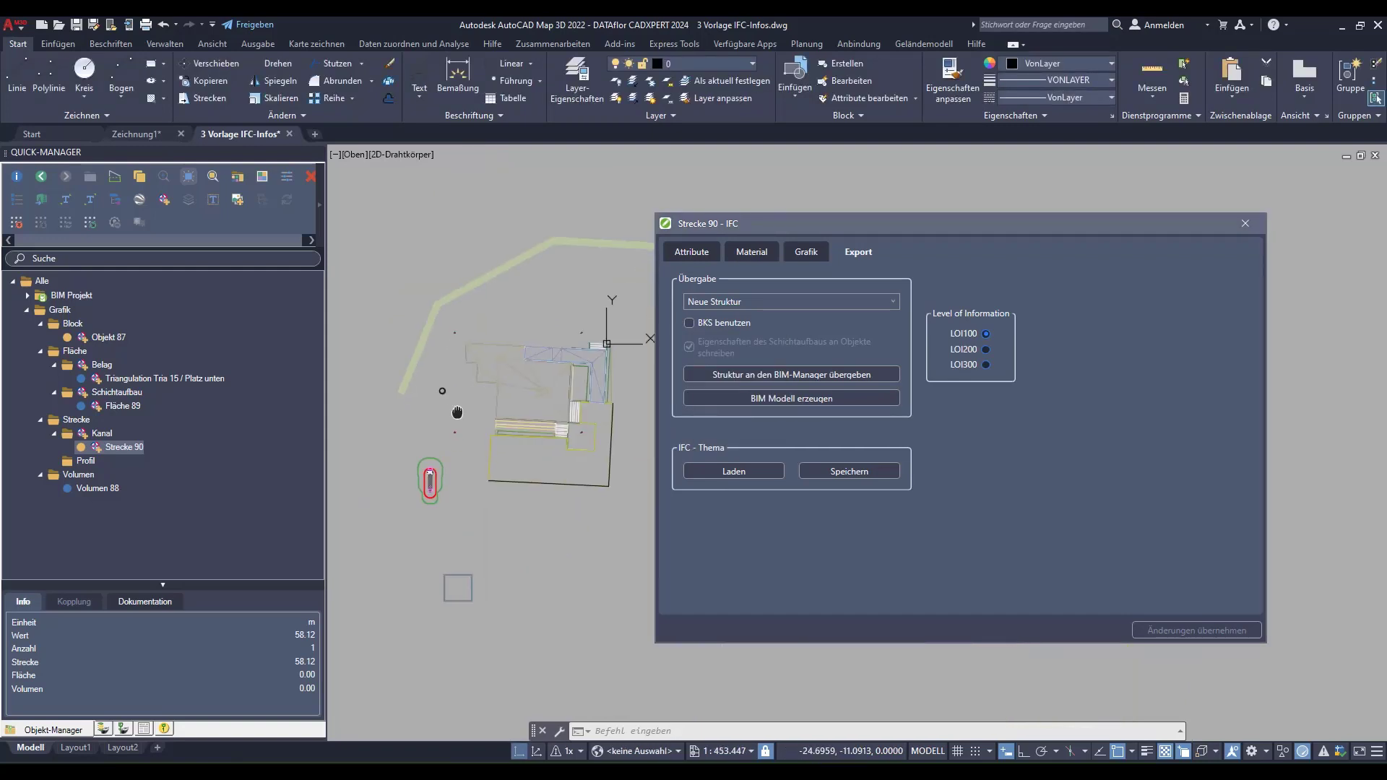
{"action": "left_click", "coordinate": [87, 462]}
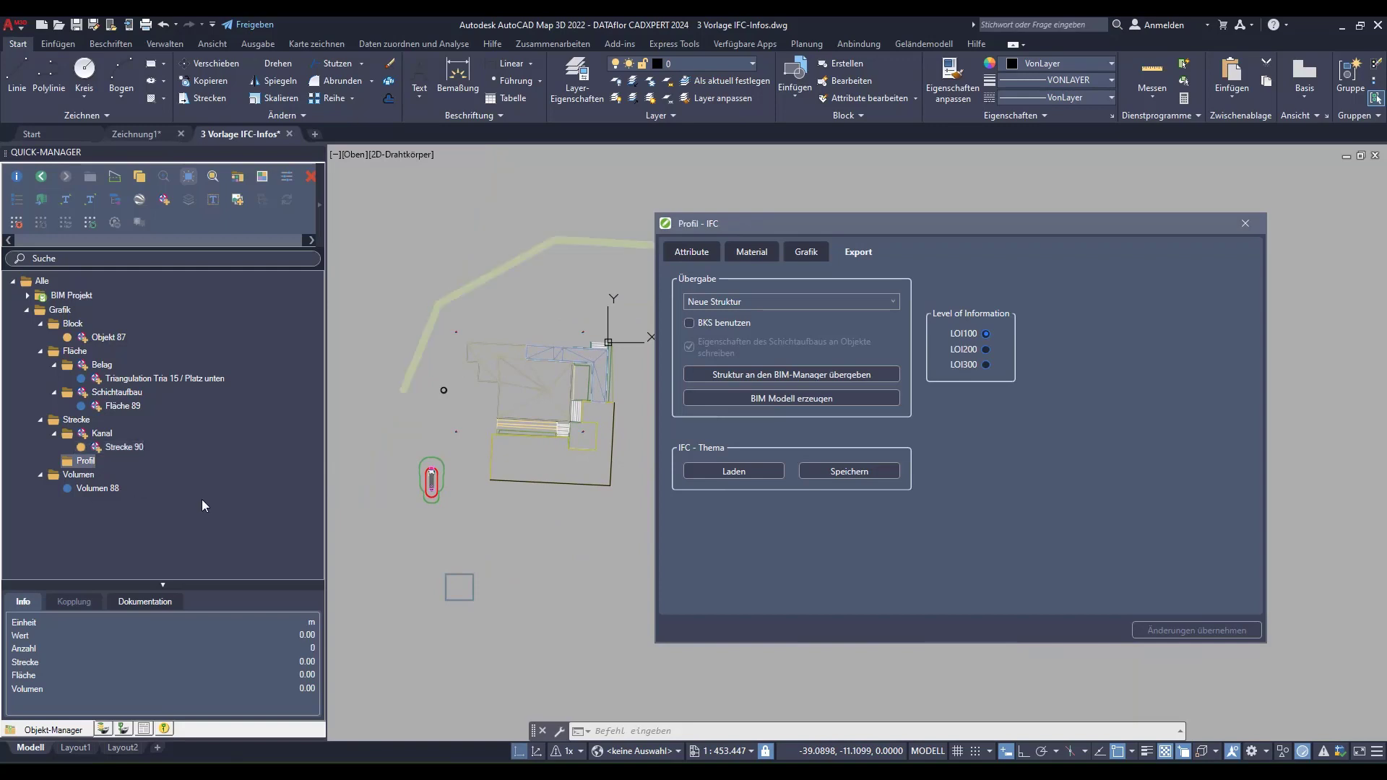
{"action": "left_click", "coordinate": [814, 255]}
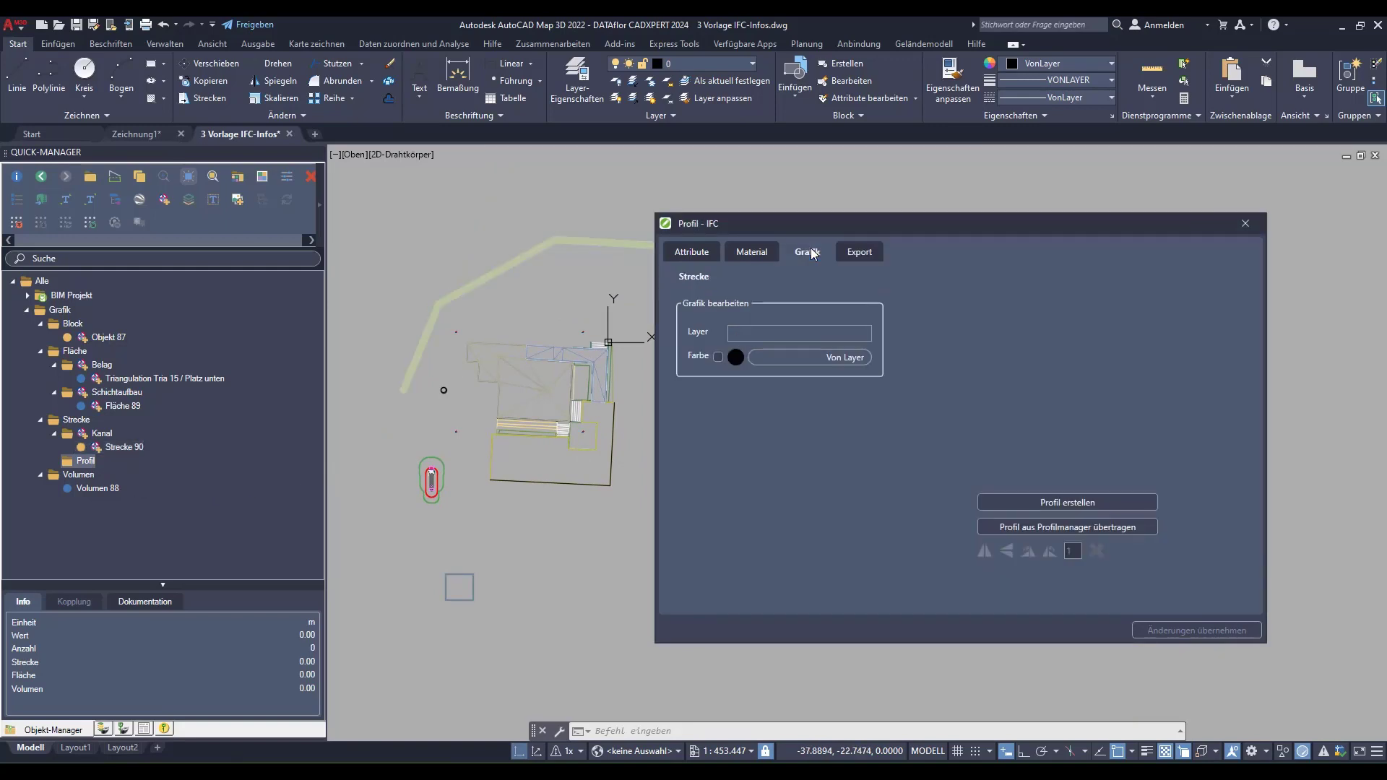
{"action": "left_click", "coordinate": [1111, 527]}
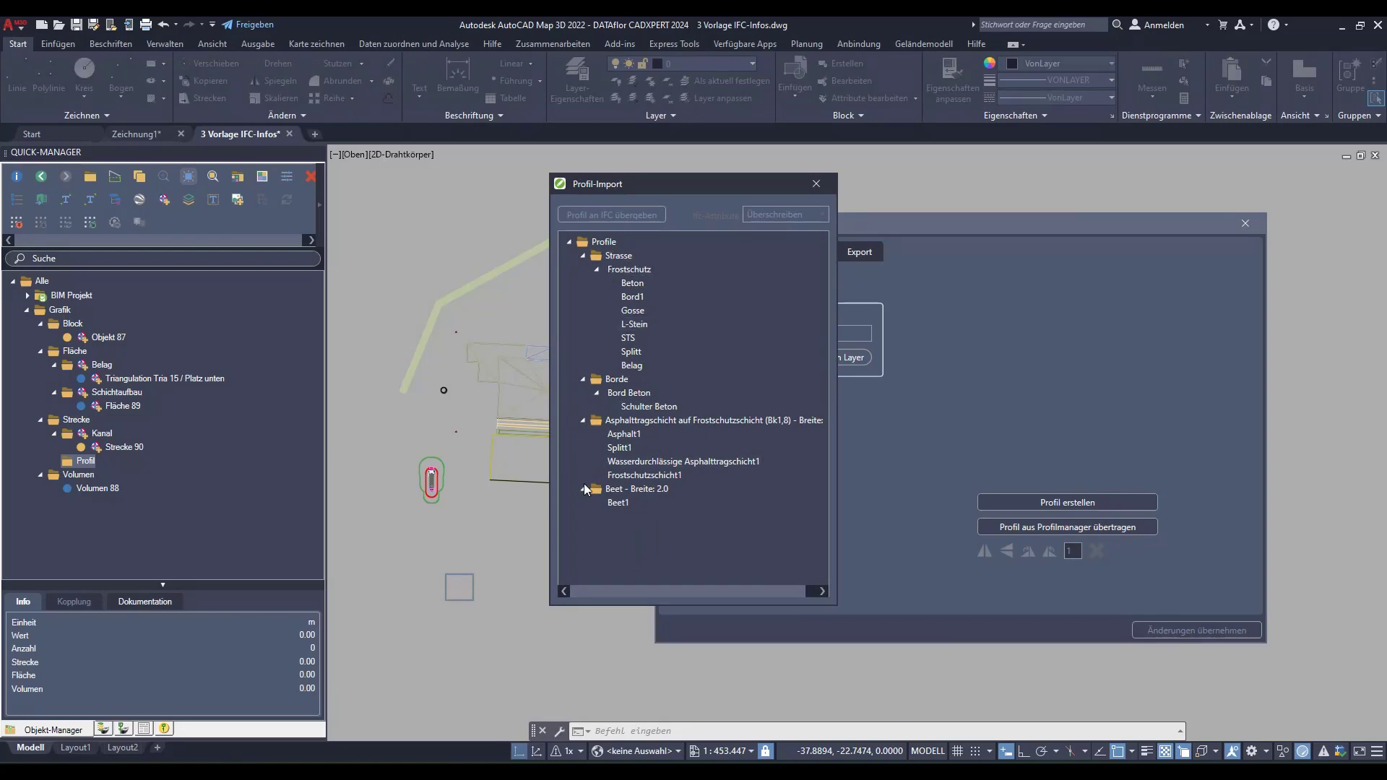
{"action": "left_click", "coordinate": [616, 379]}
{"action": "left_click", "coordinate": [642, 393]}
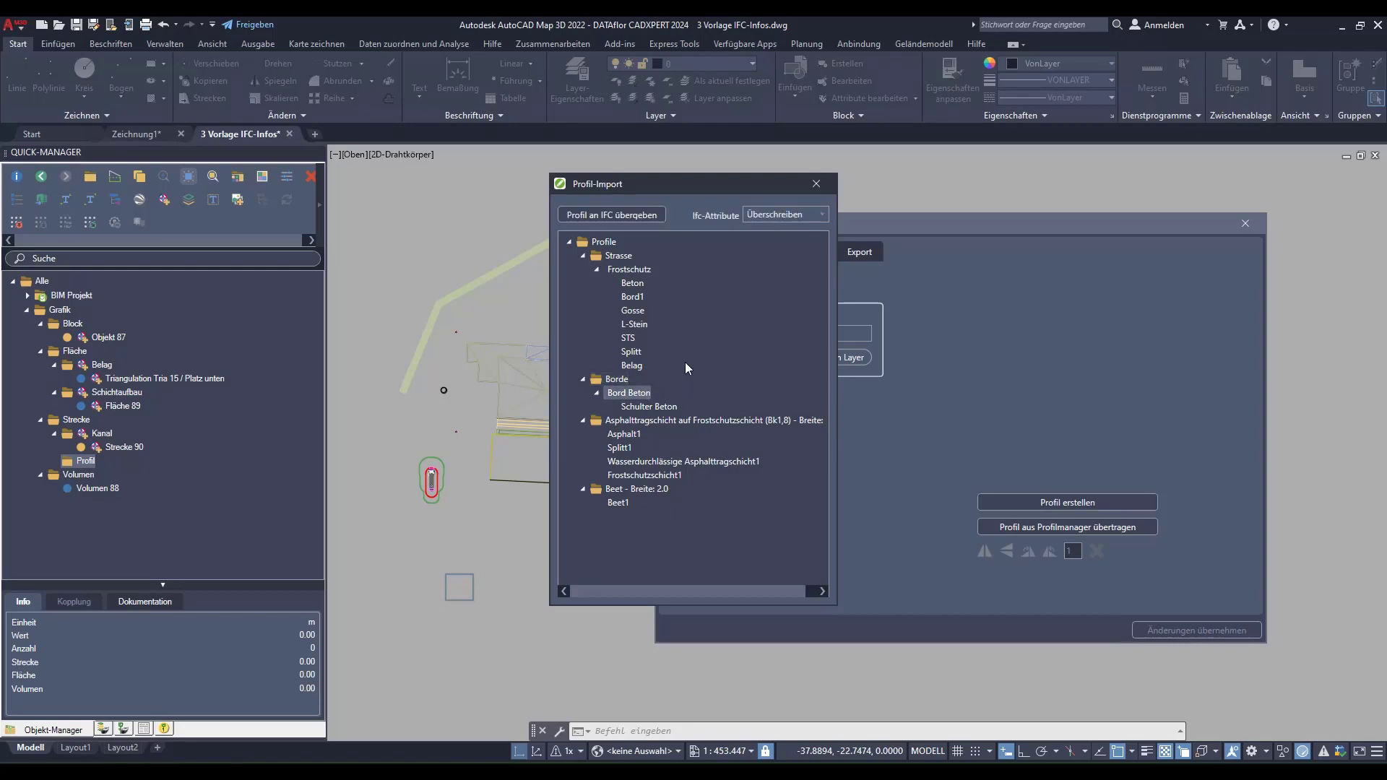
{"action": "left_click", "coordinate": [623, 216]}
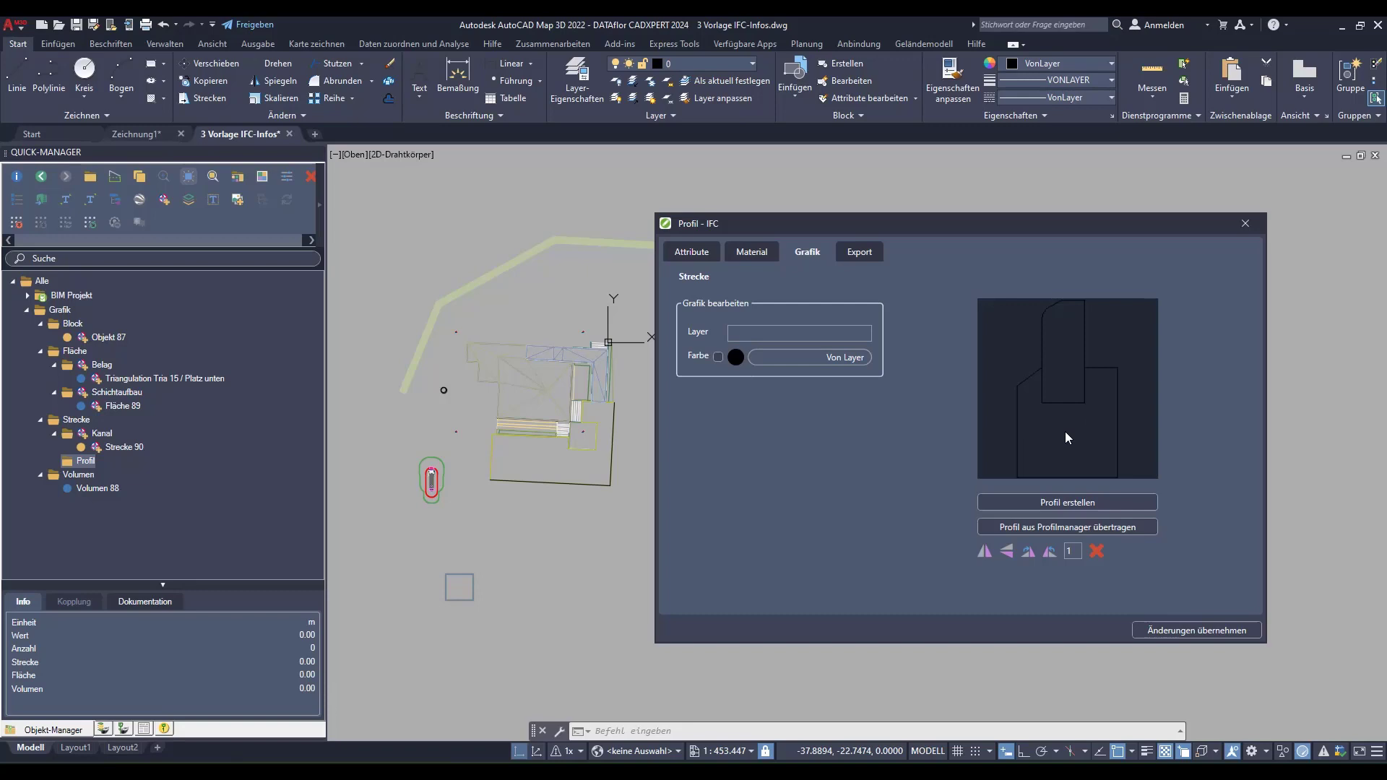
Apply Profil's grey 158,158,158 settings and assign the 33.89 m 3D polyline as Strecke 91.
{"action": "left_click", "coordinate": [1203, 630]}
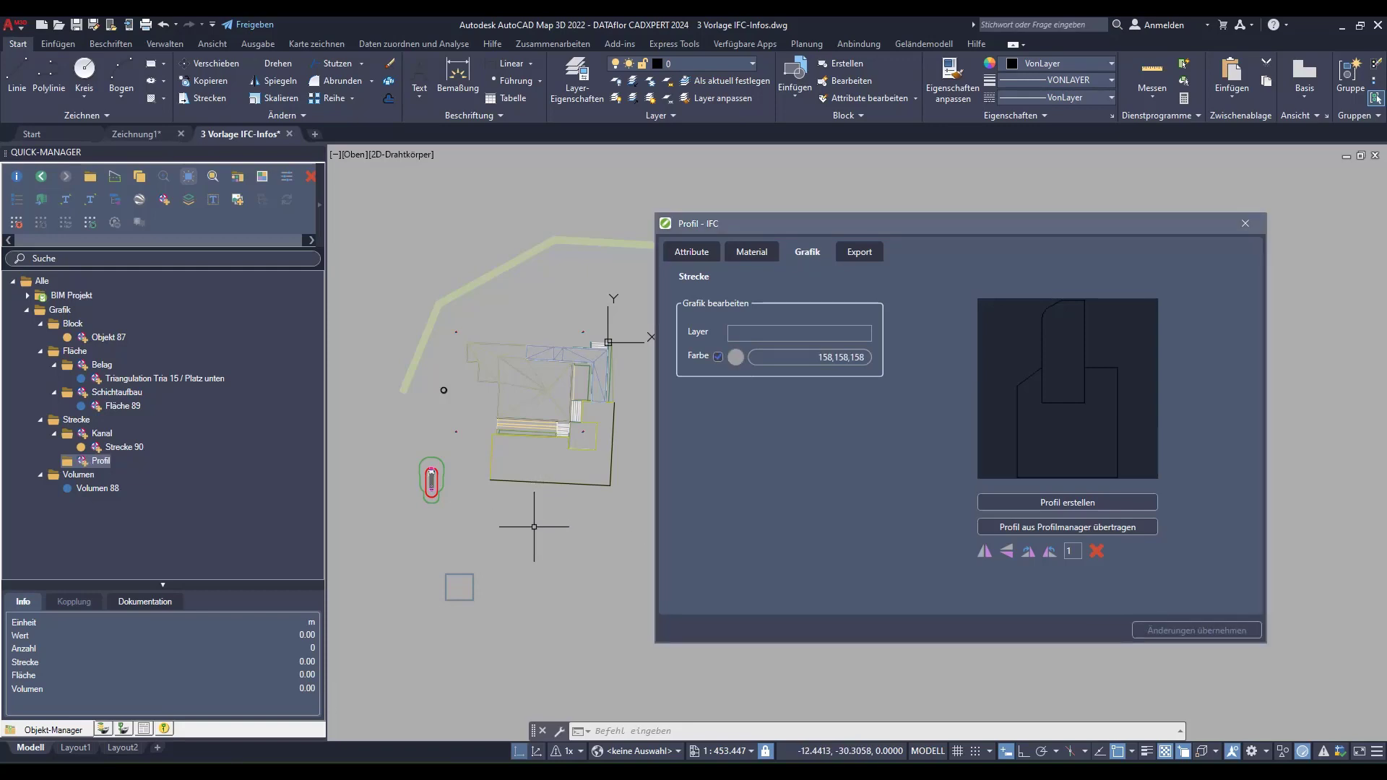
{"action": "mouse_move", "coordinate": [533, 528]}
{"action": "middle_mouse_down", "text": "shift"}
{"action": "mouse_move", "coordinate": [656, 435]}
{"action": "mouse_move", "coordinate": [472, 367]}
{"action": "middle_mouse_up", "text": "shift"}
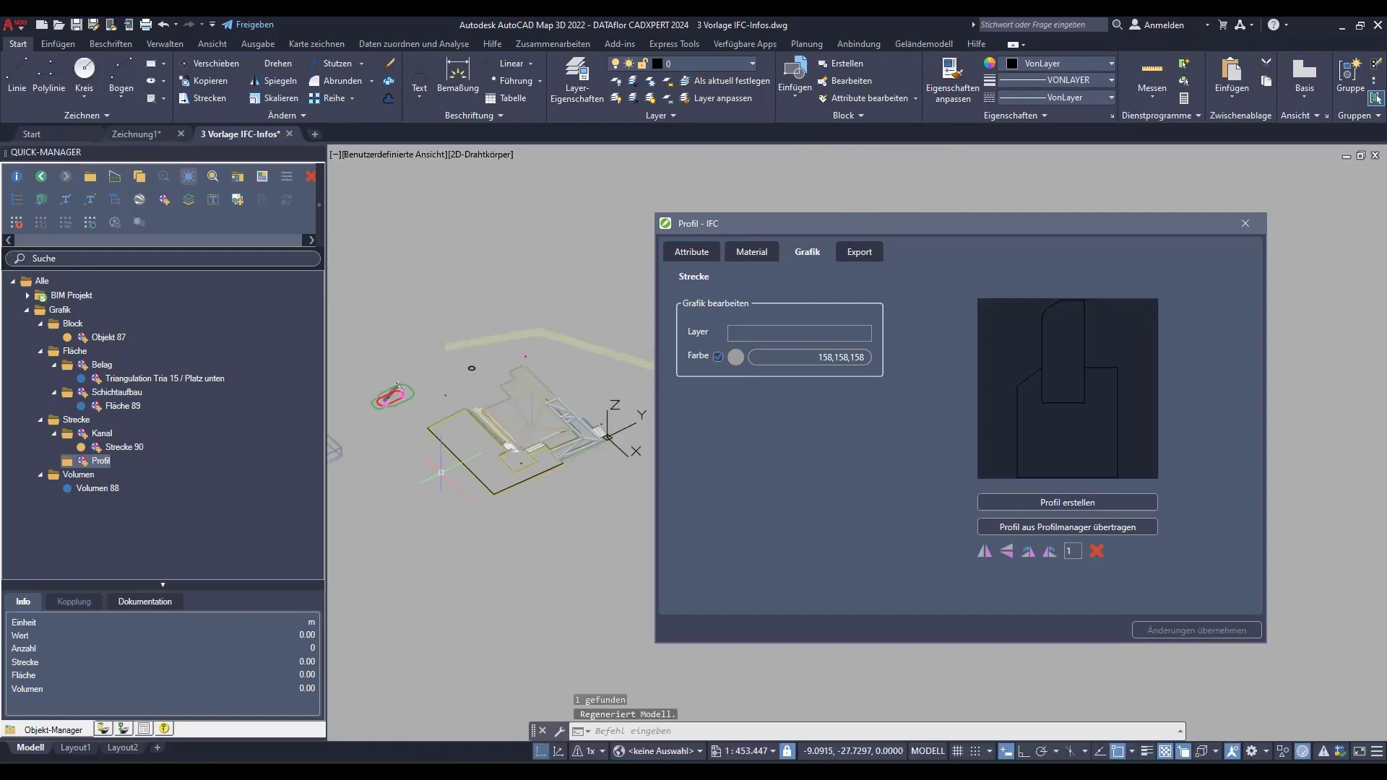
{"action": "left_click", "coordinate": [464, 465]}
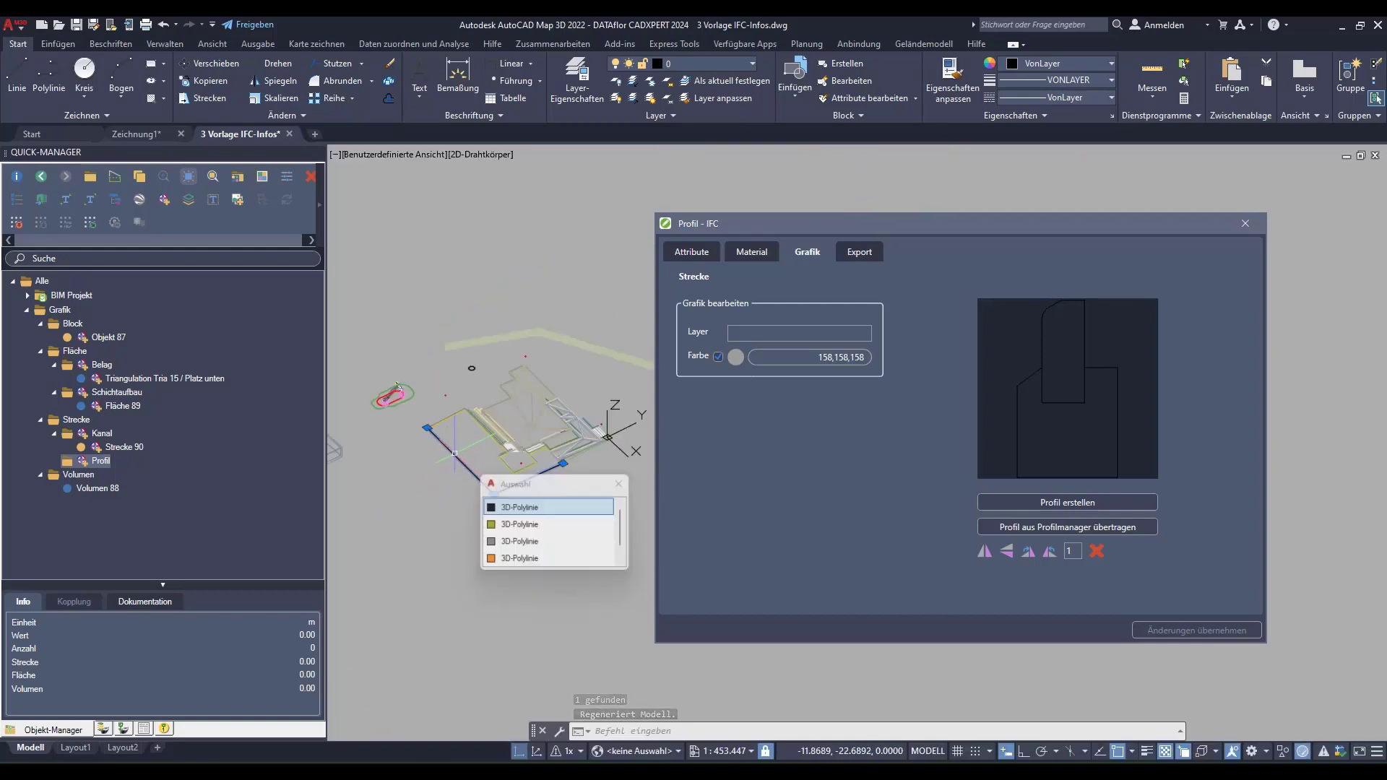
{"action": "left_click", "coordinate": [517, 508]}
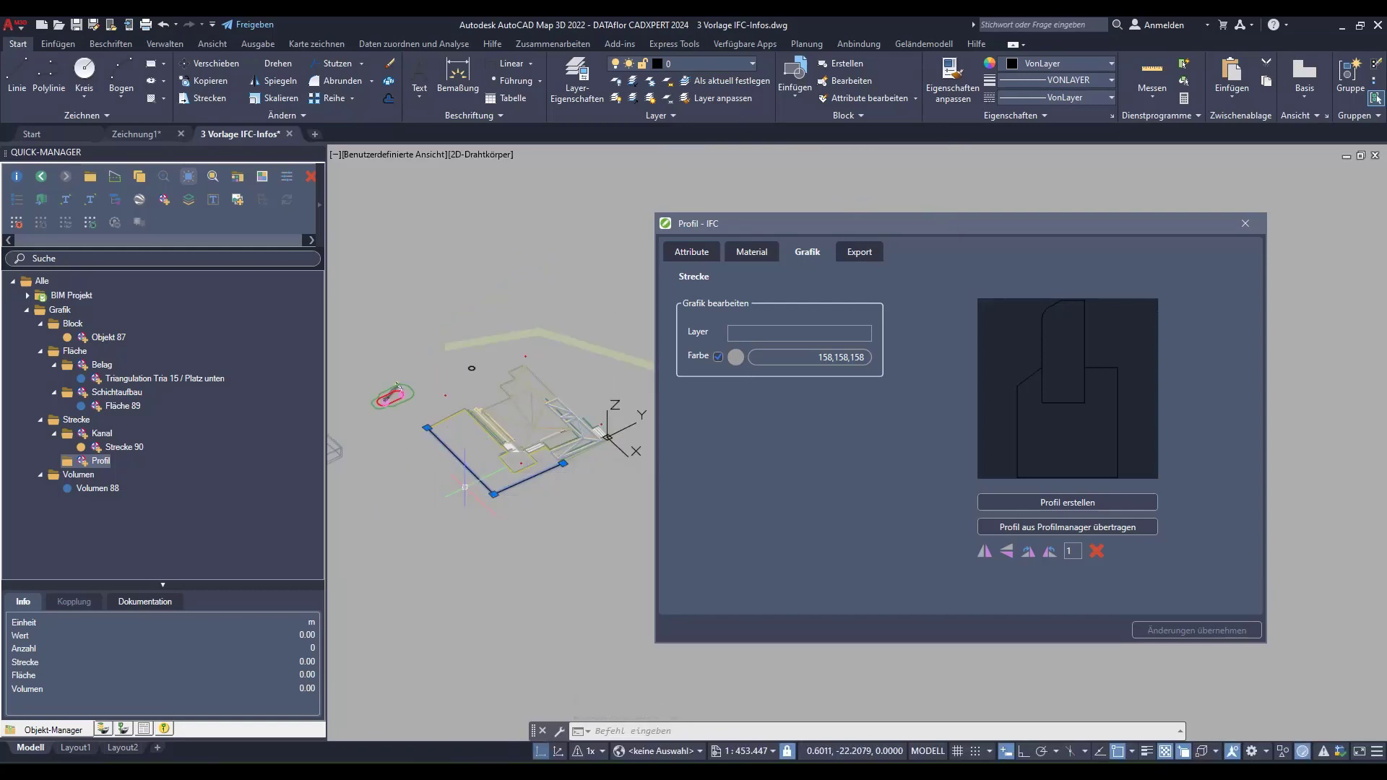
{"action": "left_click", "coordinate": [141, 174]}
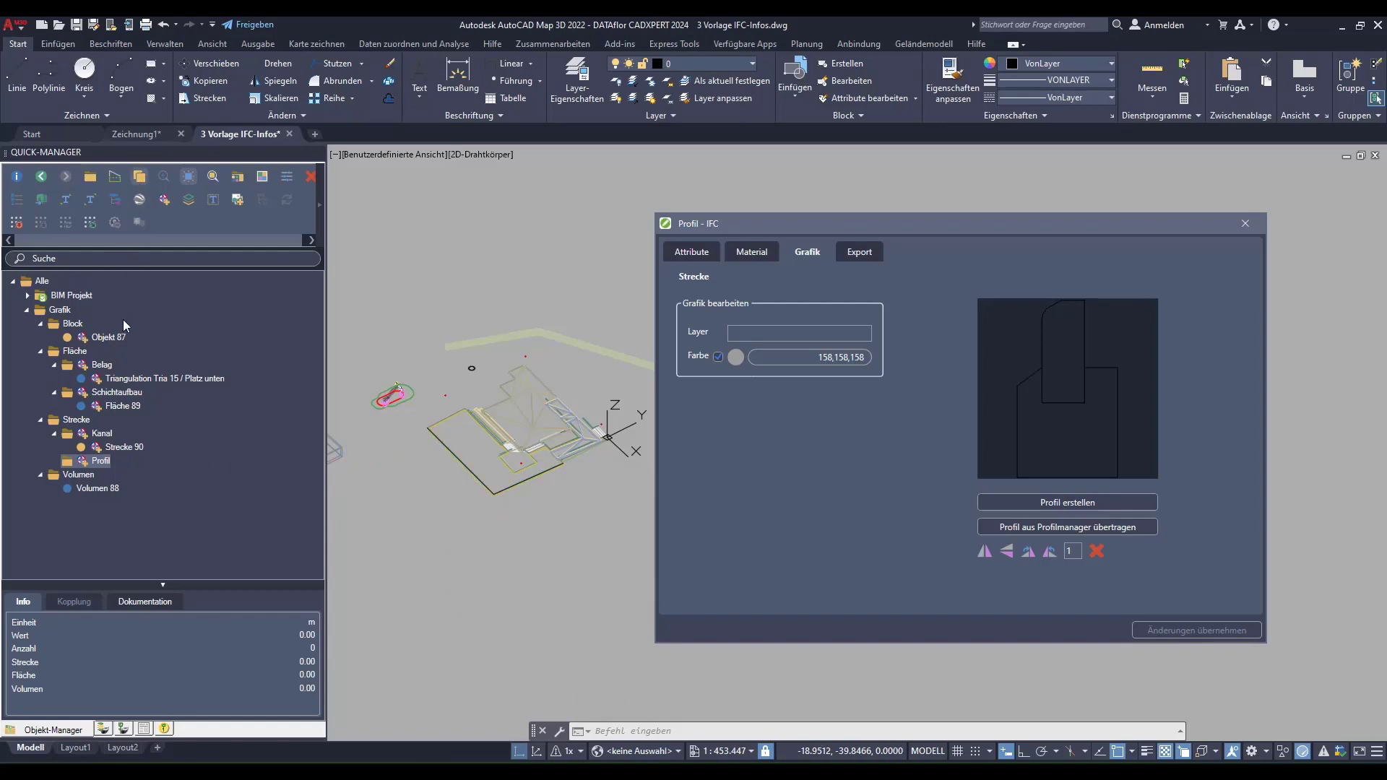
{"action": "left_click", "coordinate": [143, 474]}
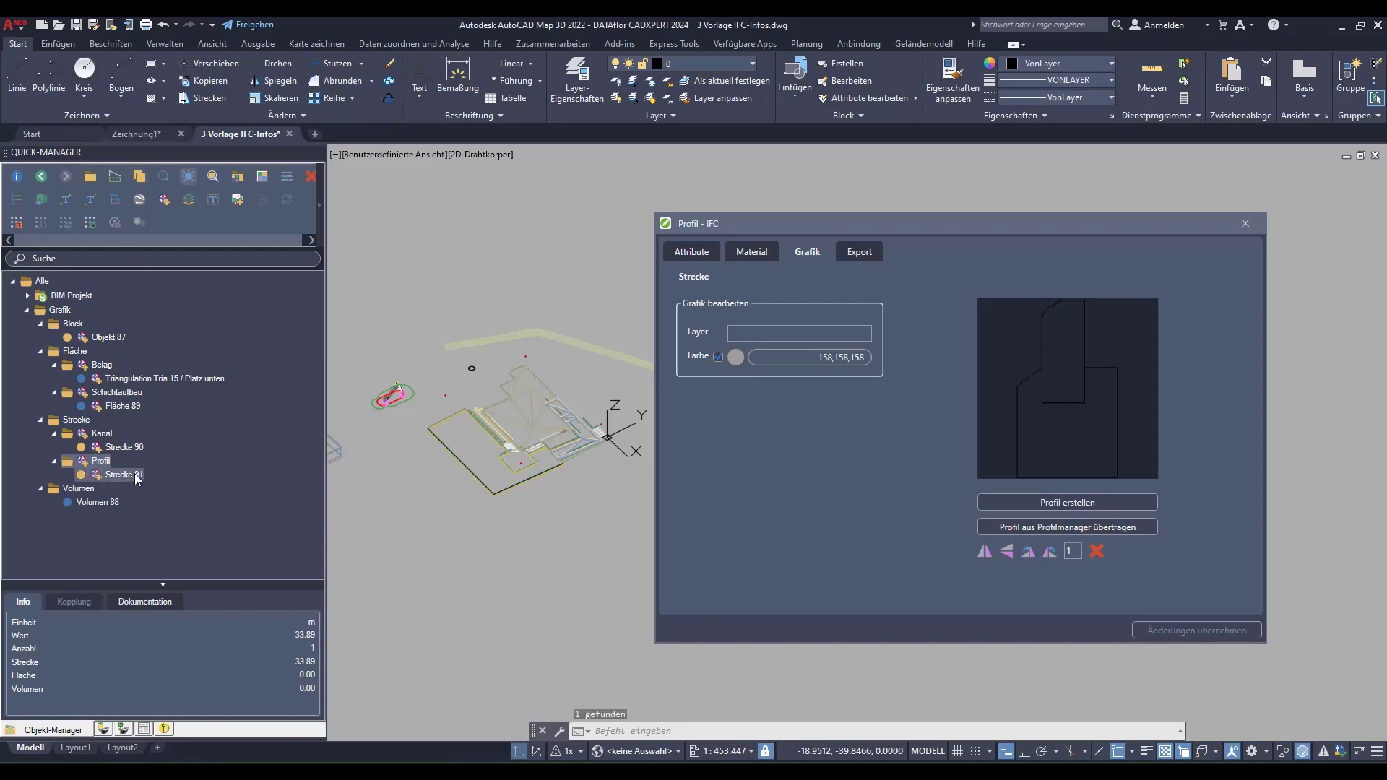
Generate the BIM curb geometry for Strecke 91 and close the IFC settings.
{"action": "left_click", "coordinate": [859, 251]}
{"action": "left_click", "coordinate": [786, 401]}
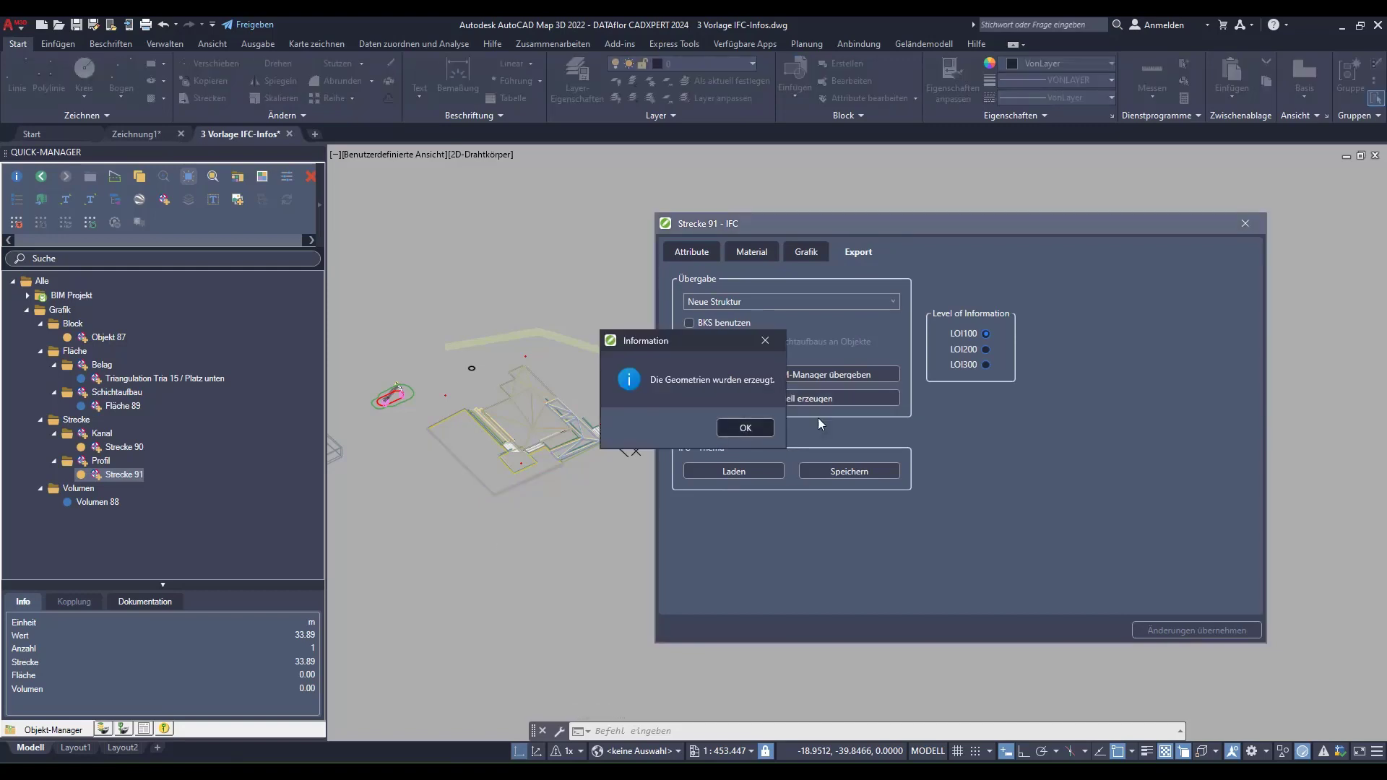
{"action": "left_click", "coordinate": [745, 428]}
{"action": "left_click", "coordinate": [1242, 224]}
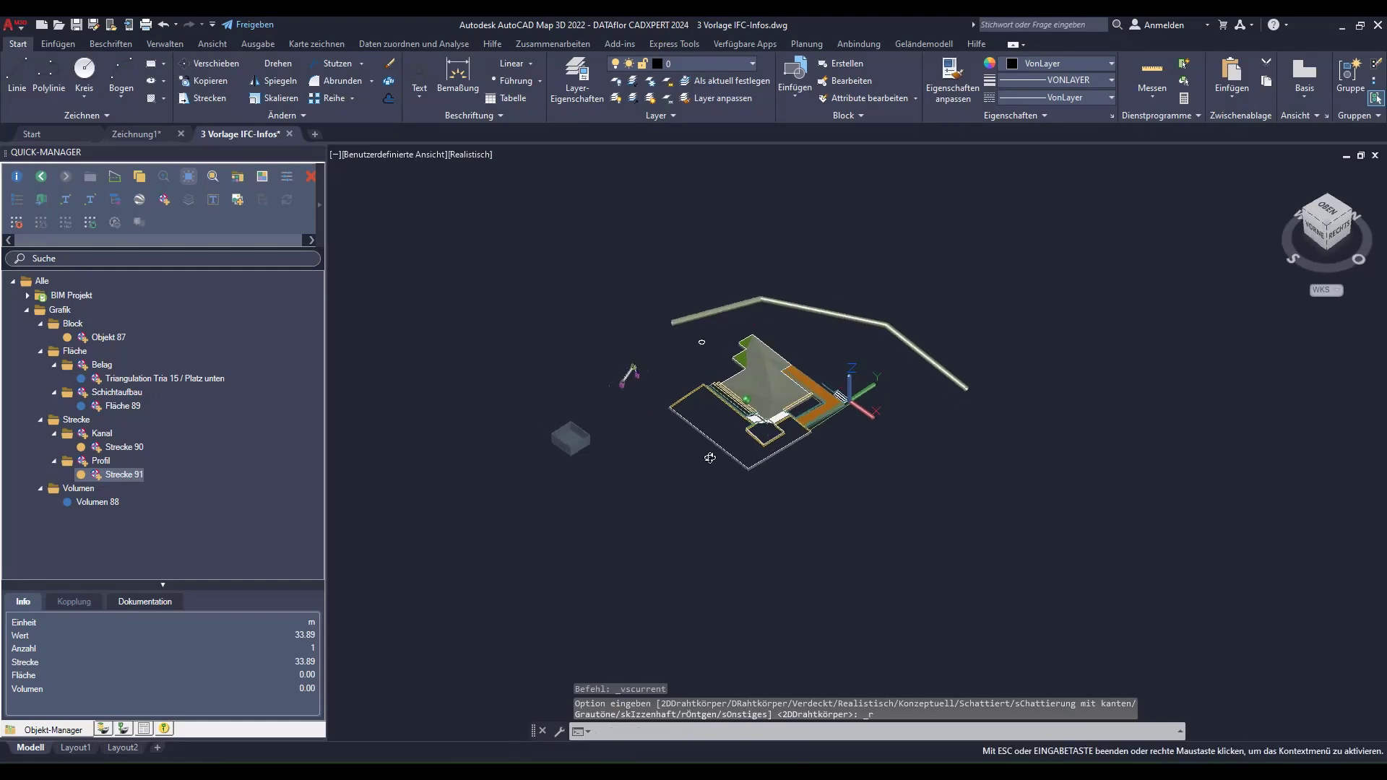
{"action": "left_click_drag", "start_coordinate": [671, 445], "coordinate": [650, 409], "text": "shift"}
{"action": "scroll", "coordinate": [679, 386], "scroll_direction": "up", "scroll_amount": 2}
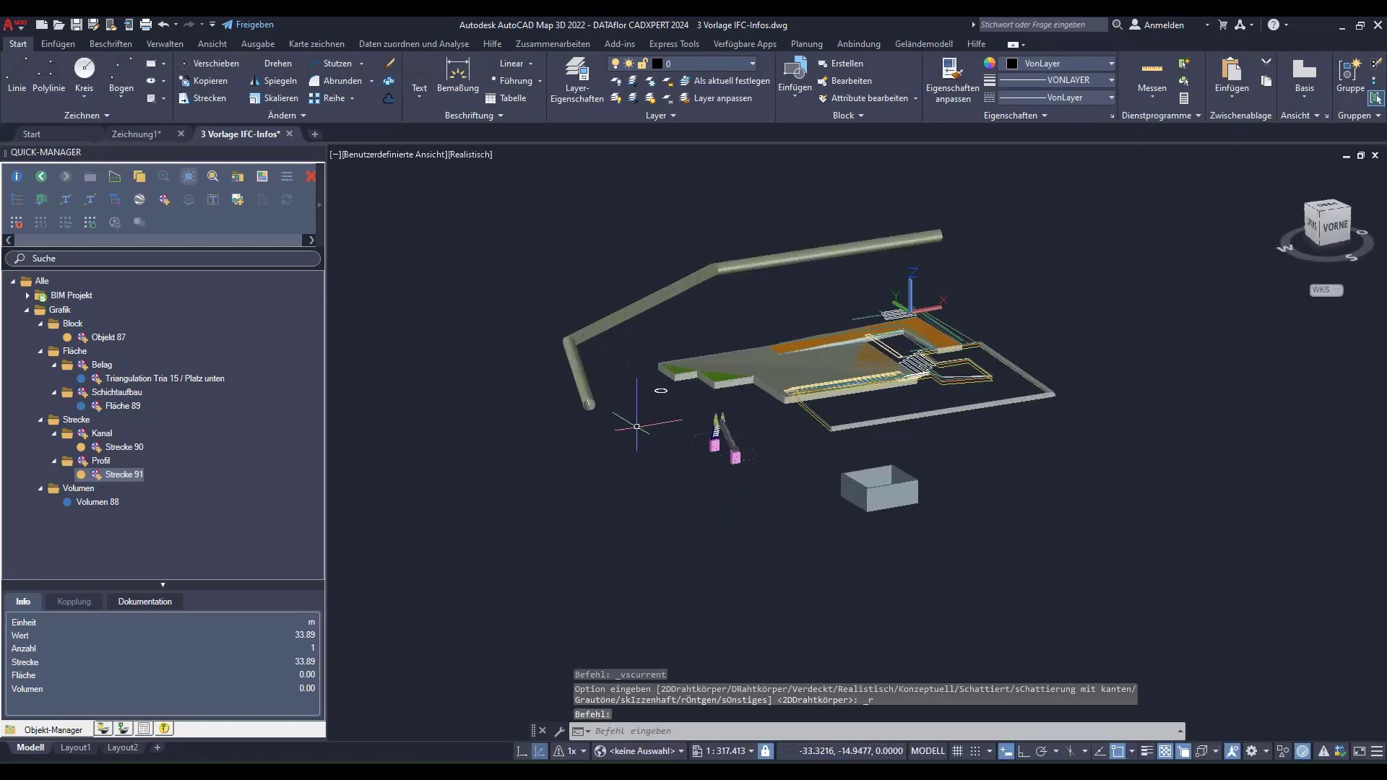
{"action": "scroll", "coordinate": [712, 363], "scroll_direction": "up", "scroll_amount": 1}
{"action": "scroll", "coordinate": [712, 364], "scroll_direction": "up", "scroll_amount": 2}
{"action": "scroll", "coordinate": [575, 402], "scroll_direction": "up", "scroll_amount": 2}
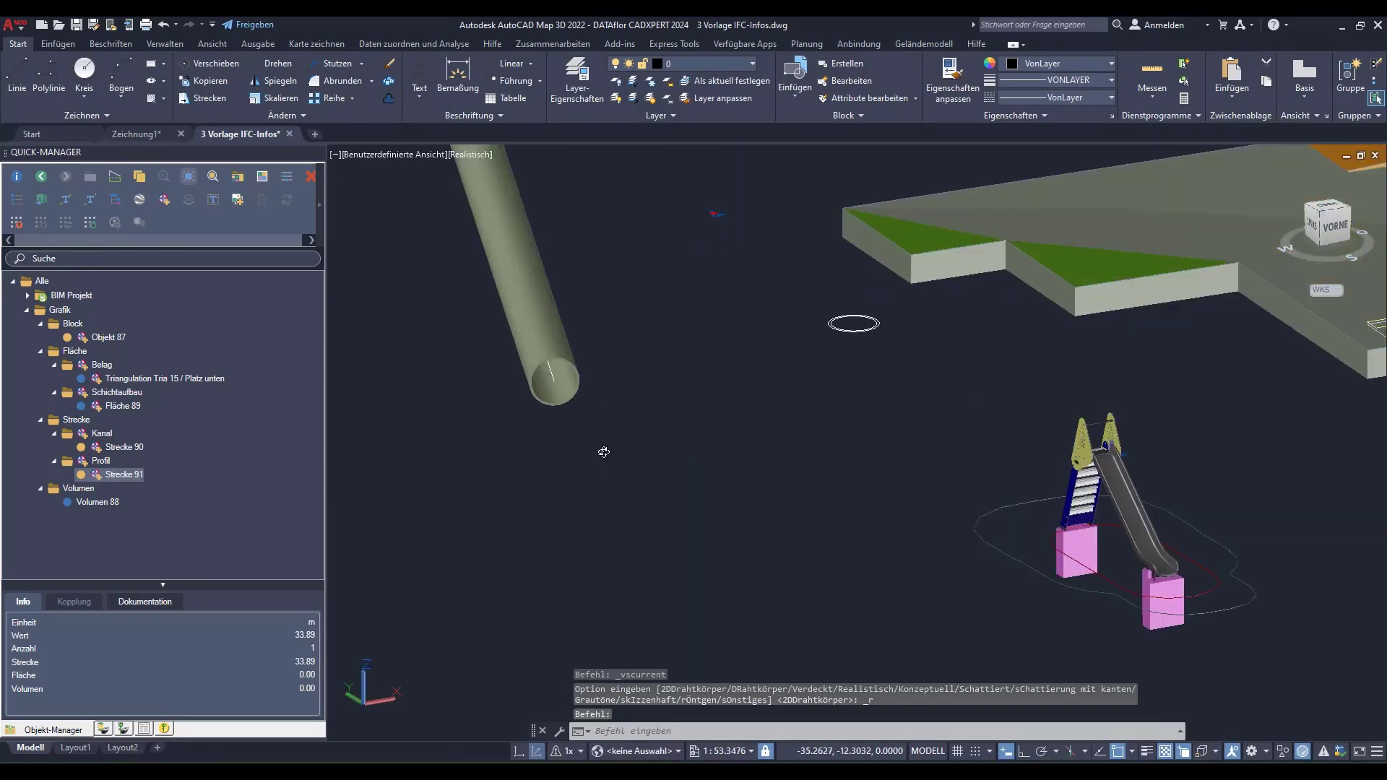
{"action": "mouse_move", "coordinate": [600, 452]}
{"action": "middle_mouse_down", "text": "shift"}
{"action": "mouse_move", "coordinate": [589, 399]}
{"action": "mouse_move", "coordinate": [615, 419]}
{"action": "middle_mouse_up", "text": "shift"}
{"action": "scroll", "coordinate": [615, 419], "scroll_direction": "down", "scroll_amount": 2}
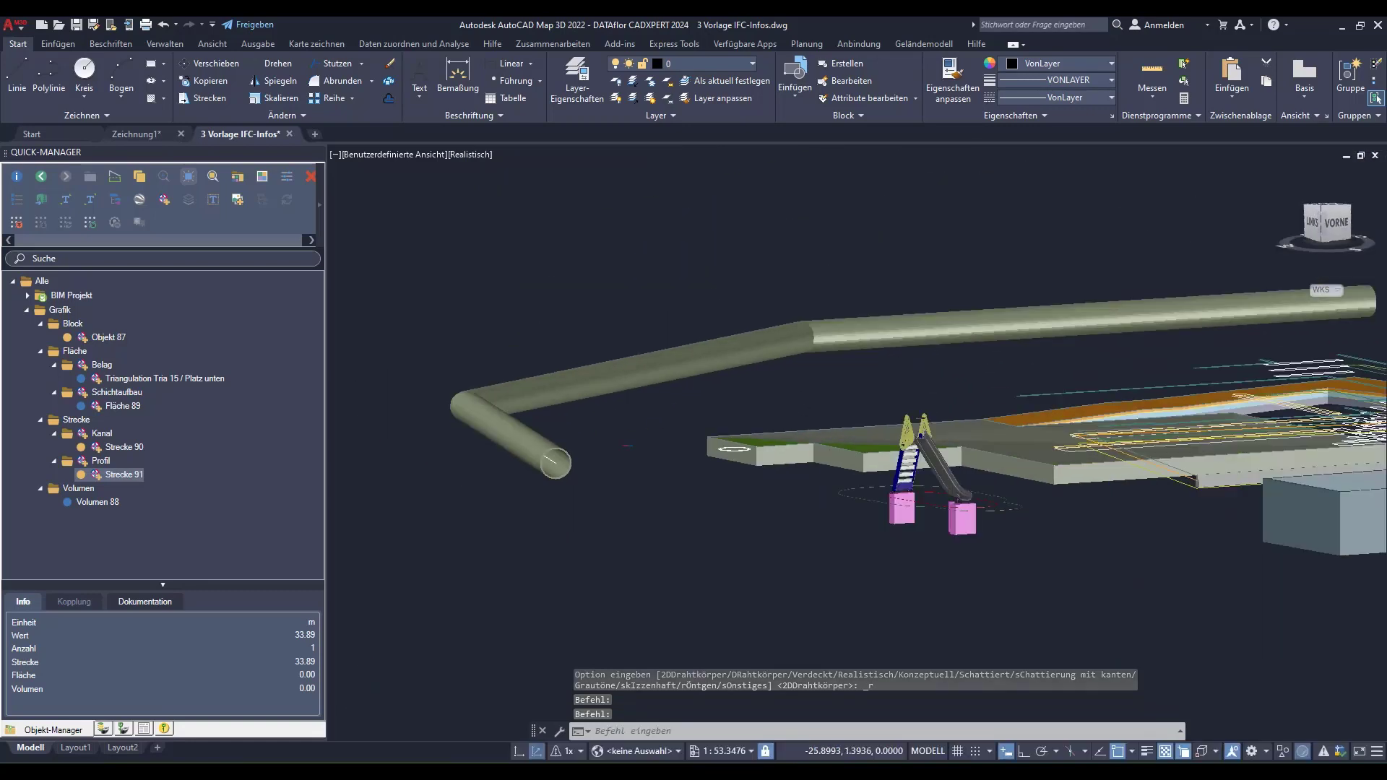
{"action": "scroll", "coordinate": [615, 419], "scroll_direction": "down", "scroll_amount": 2}
{"action": "scroll", "coordinate": [615, 419], "scroll_direction": "down", "scroll_amount": 1}
{"action": "scroll", "coordinate": [722, 477], "scroll_direction": "up", "scroll_amount": 2}
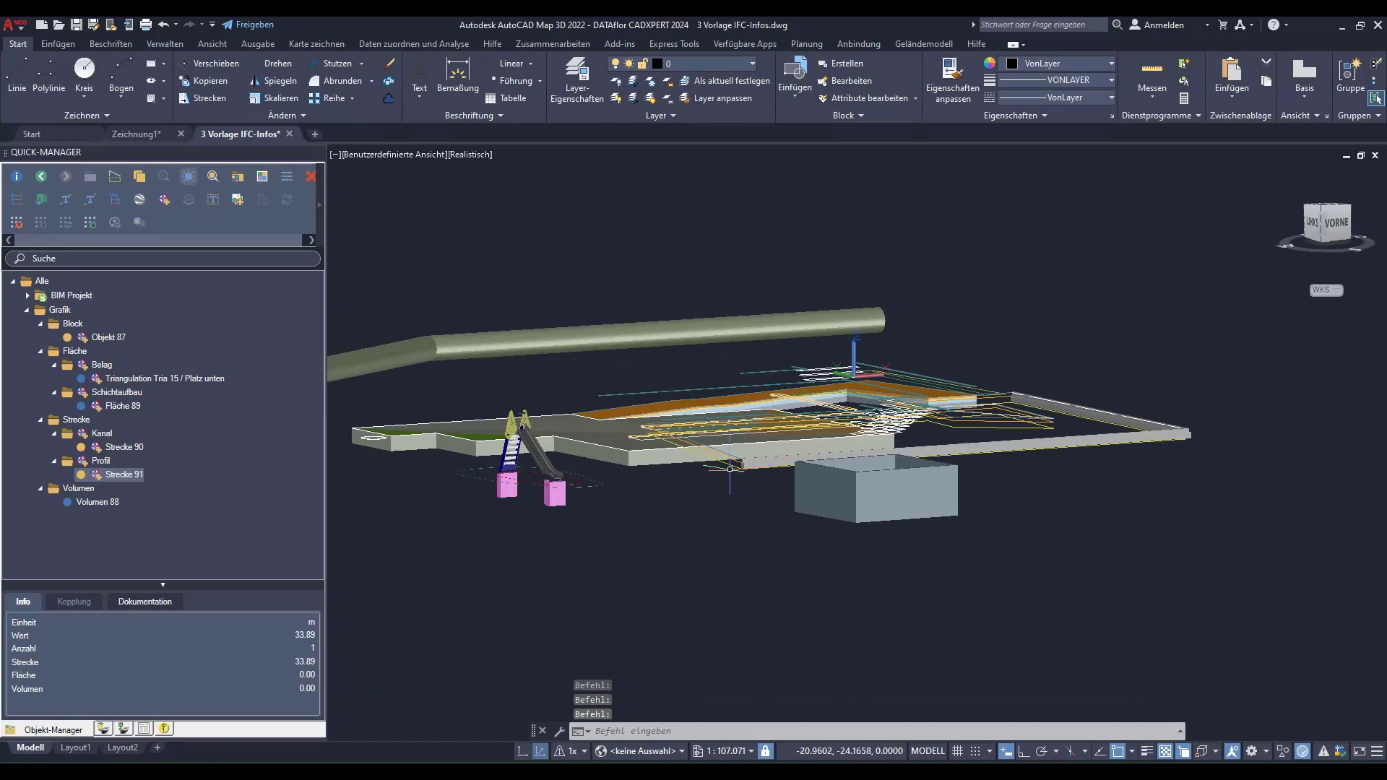
{"action": "middle_click_drag", "start_coordinate": [744, 477], "coordinate": [882, 486], "text": "shift"}
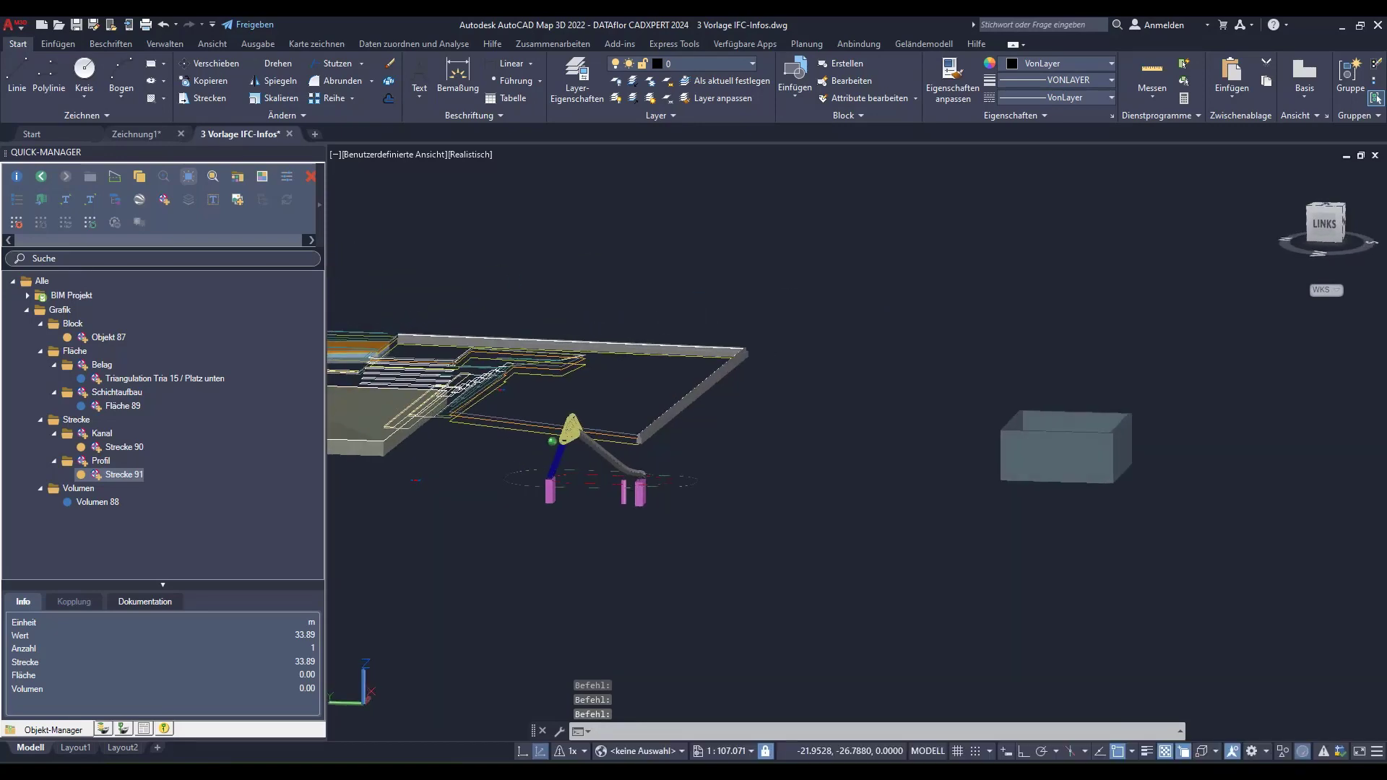
{"action": "scroll", "coordinate": [628, 438], "scroll_direction": "up", "scroll_amount": 4}
{"action": "scroll", "coordinate": [628, 439], "scroll_direction": "up", "scroll_amount": 6}
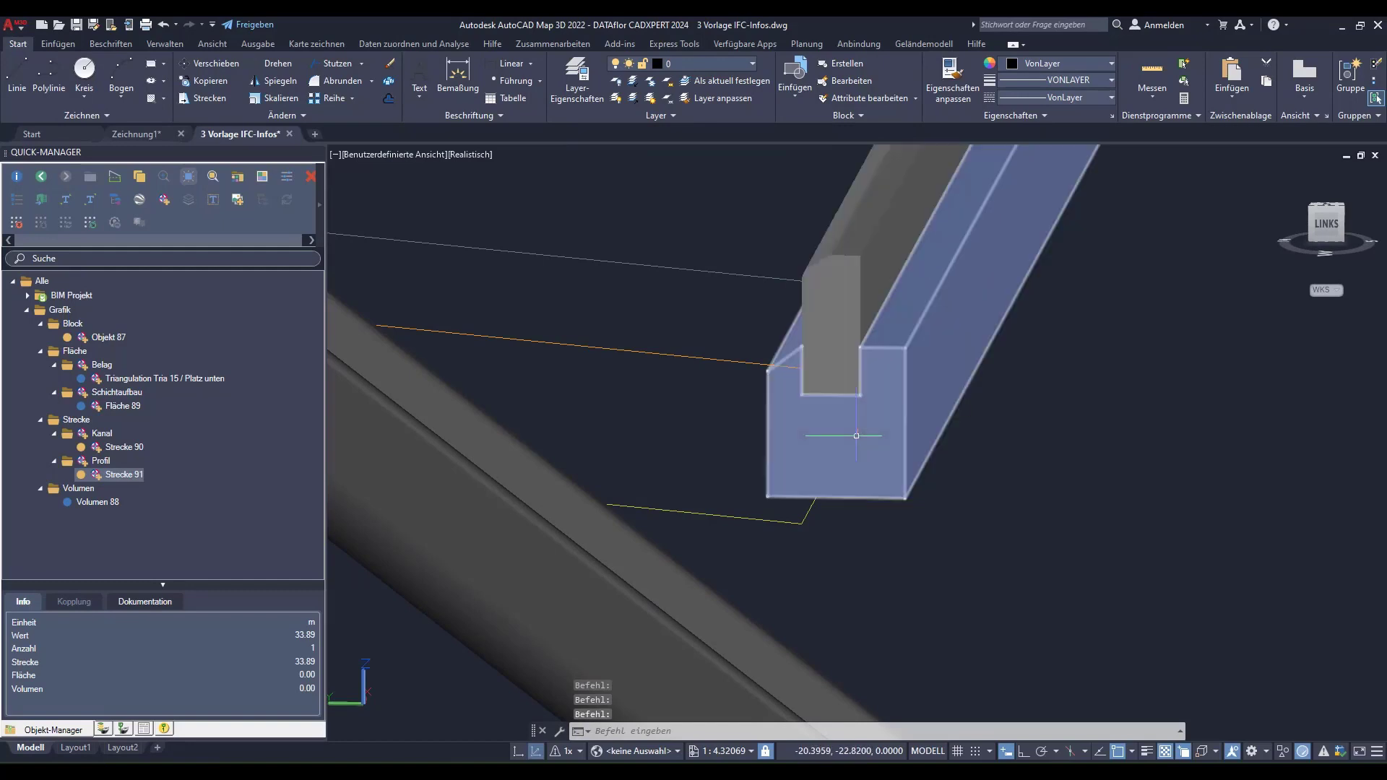
{"action": "scroll", "coordinate": [1012, 488], "scroll_direction": "down", "scroll_amount": 3}
{"action": "scroll", "coordinate": [1026, 490], "scroll_direction": "down", "scroll_amount": 2}
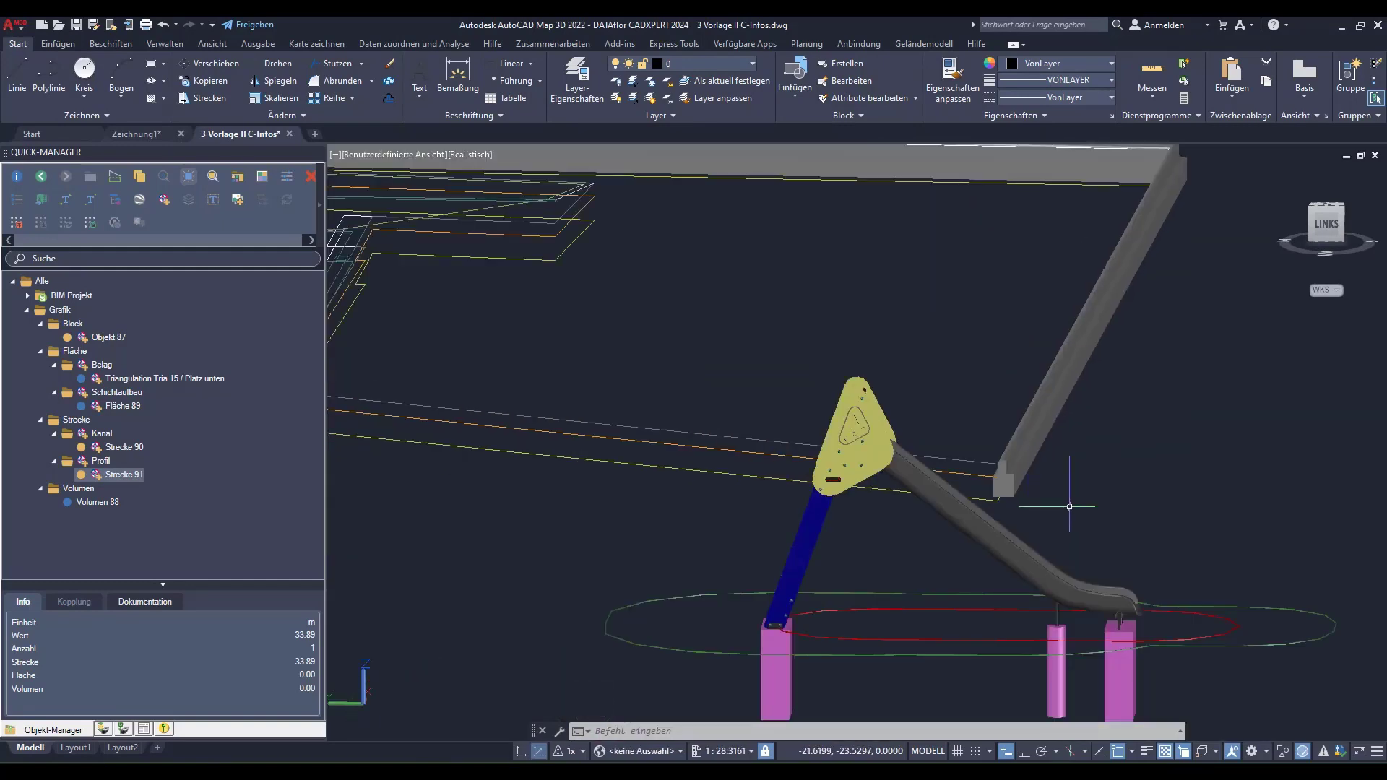
{"action": "middle_click_drag", "start_coordinate": [1069, 506], "coordinate": [1113, 542], "text": "shift"}
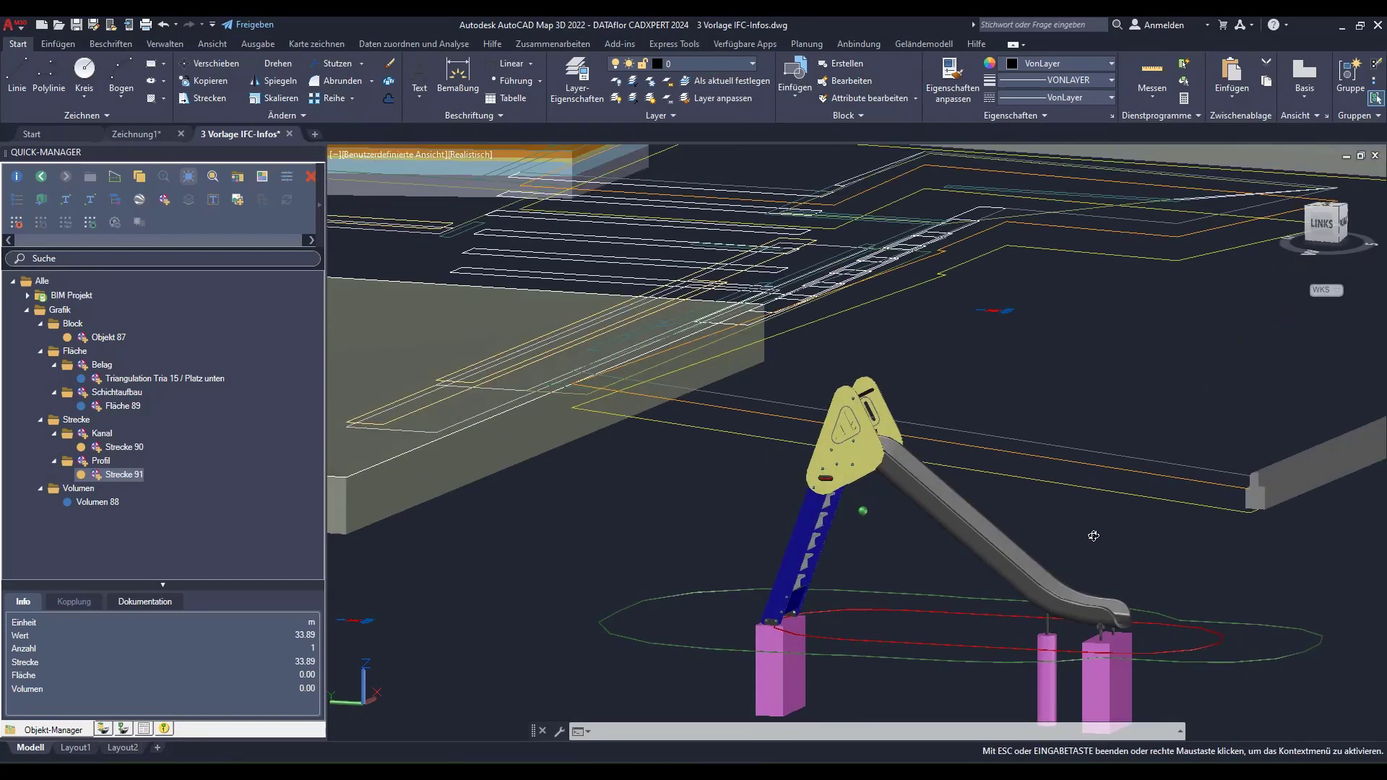
{"action": "scroll", "coordinate": [1060, 472], "scroll_direction": "down", "scroll_amount": 3}
{"action": "scroll", "coordinate": [1060, 473], "scroll_direction": "down", "scroll_amount": 1}
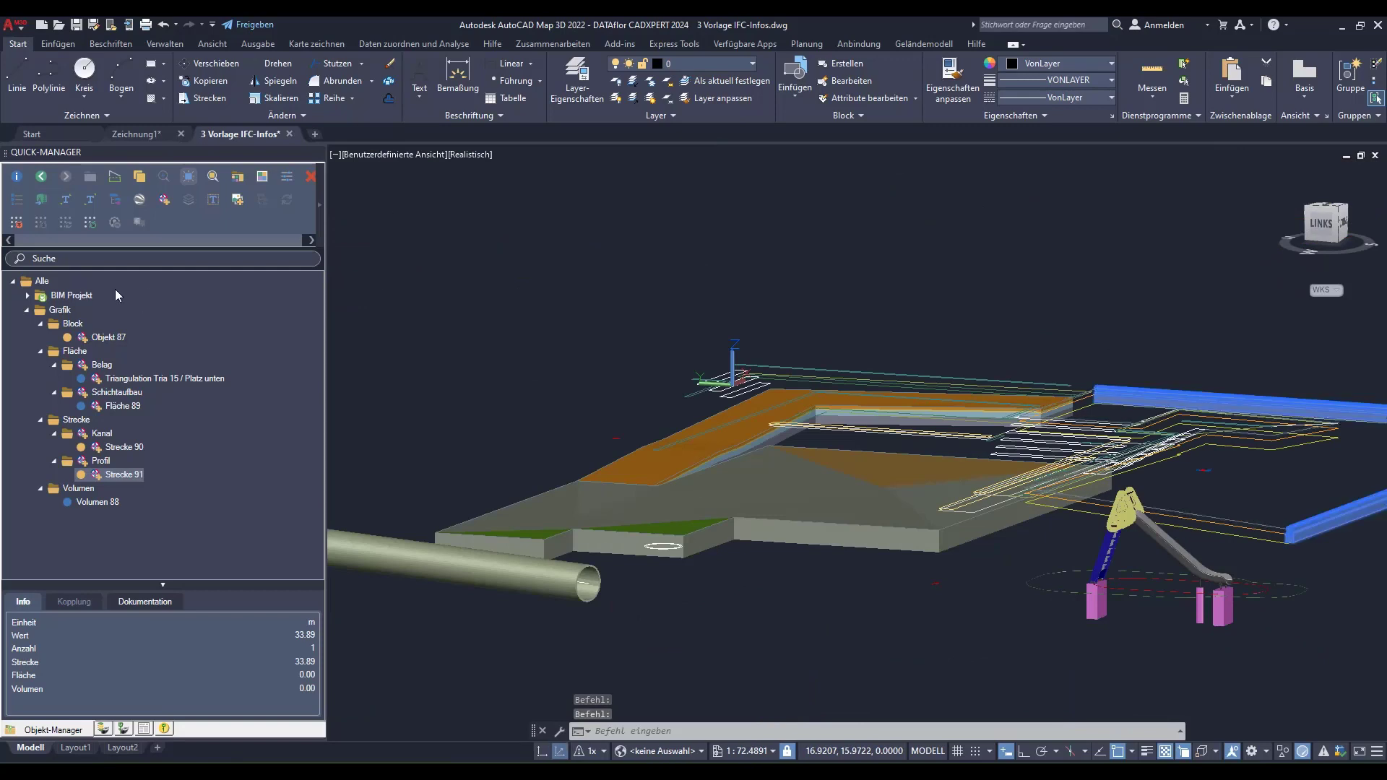
Generate the BIM model for the entire BIM Projekt, turning walls, steps, paving, pipe and slide into solids.
{"action": "left_click", "coordinate": [77, 296]}
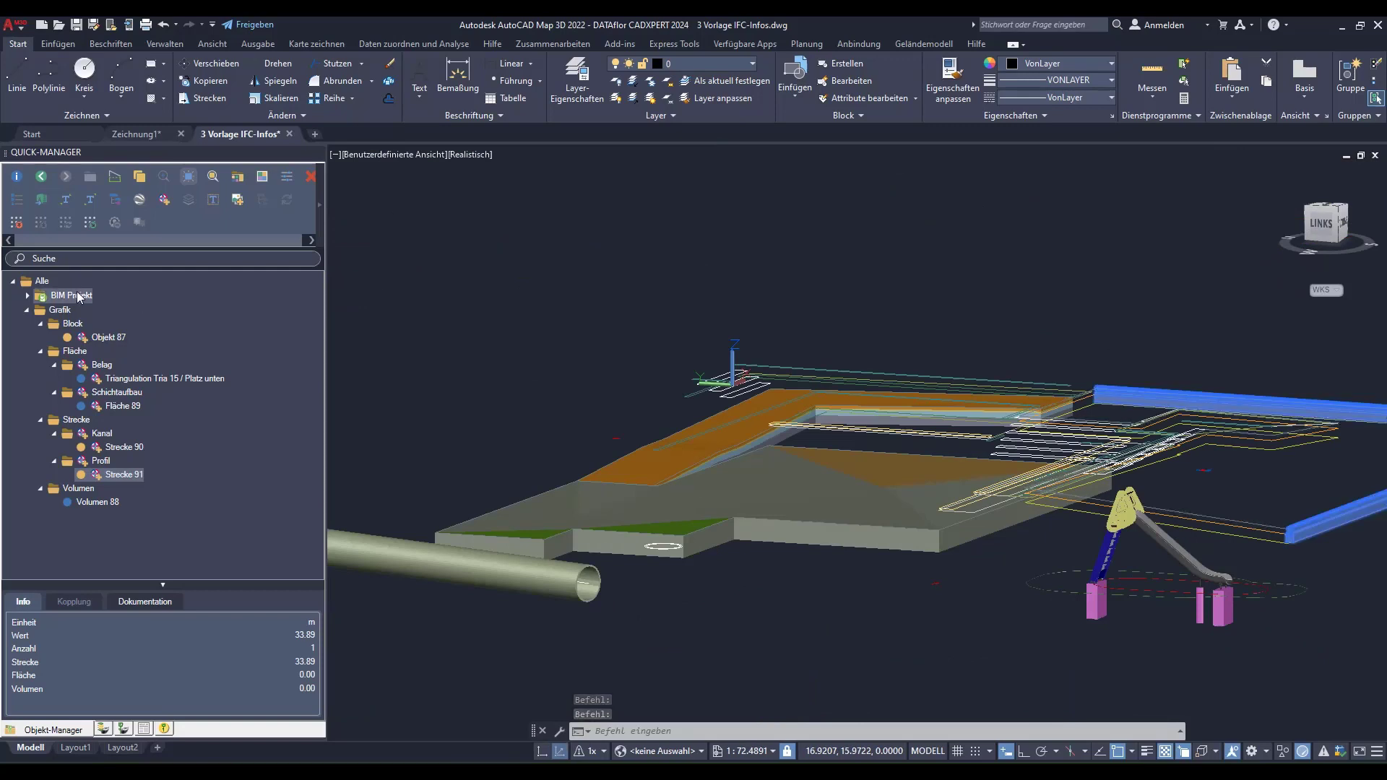
{"action": "left_click", "coordinate": [171, 202]}
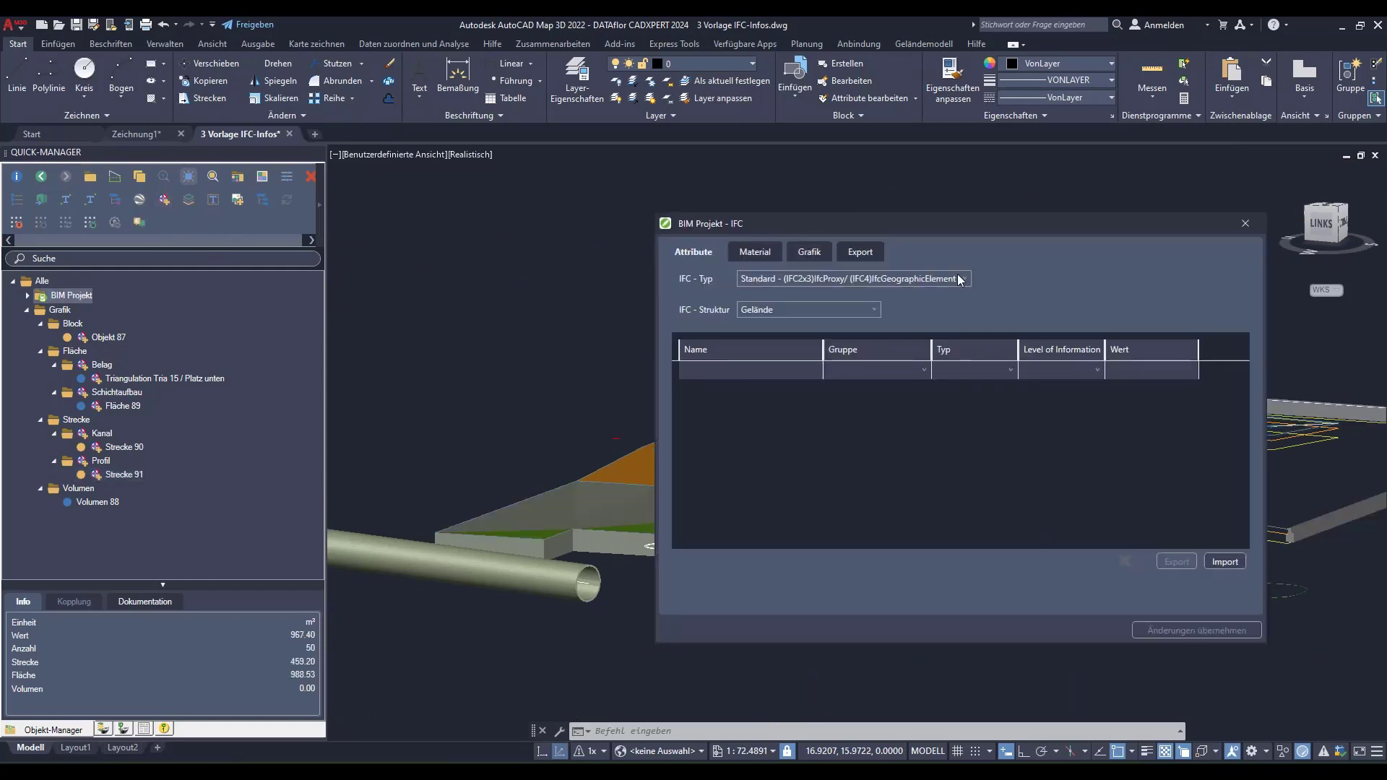
{"action": "left_click", "coordinate": [855, 253]}
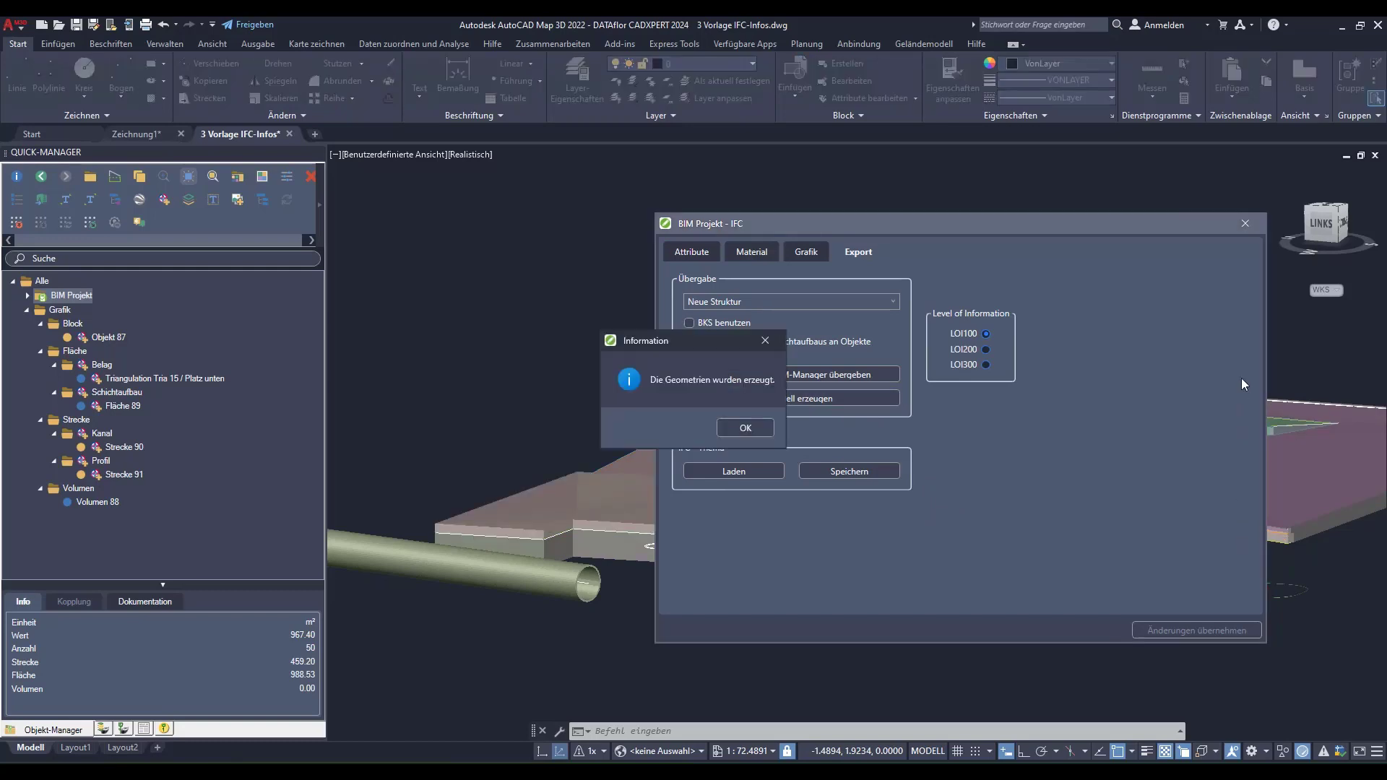
{"action": "left_click", "coordinate": [745, 429]}
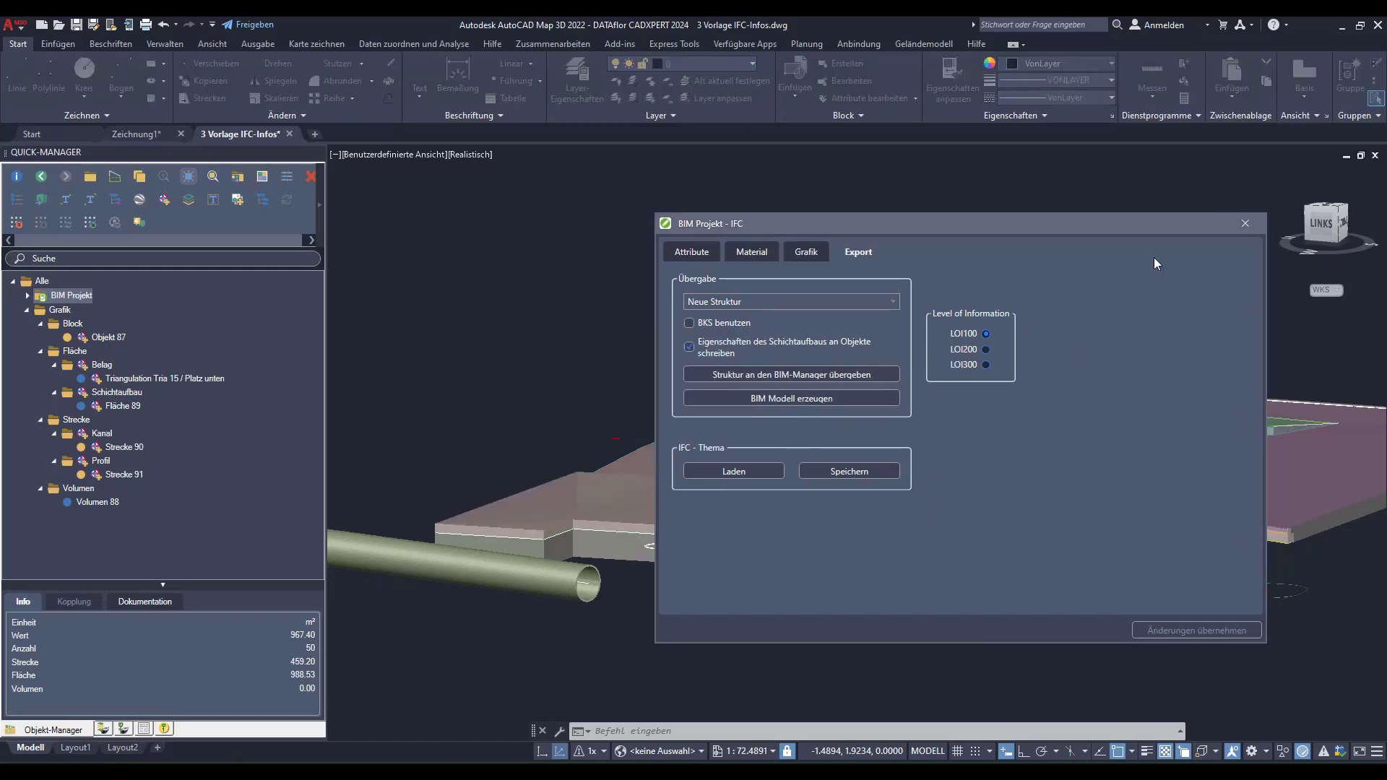
{"action": "left_click", "coordinate": [1243, 225]}
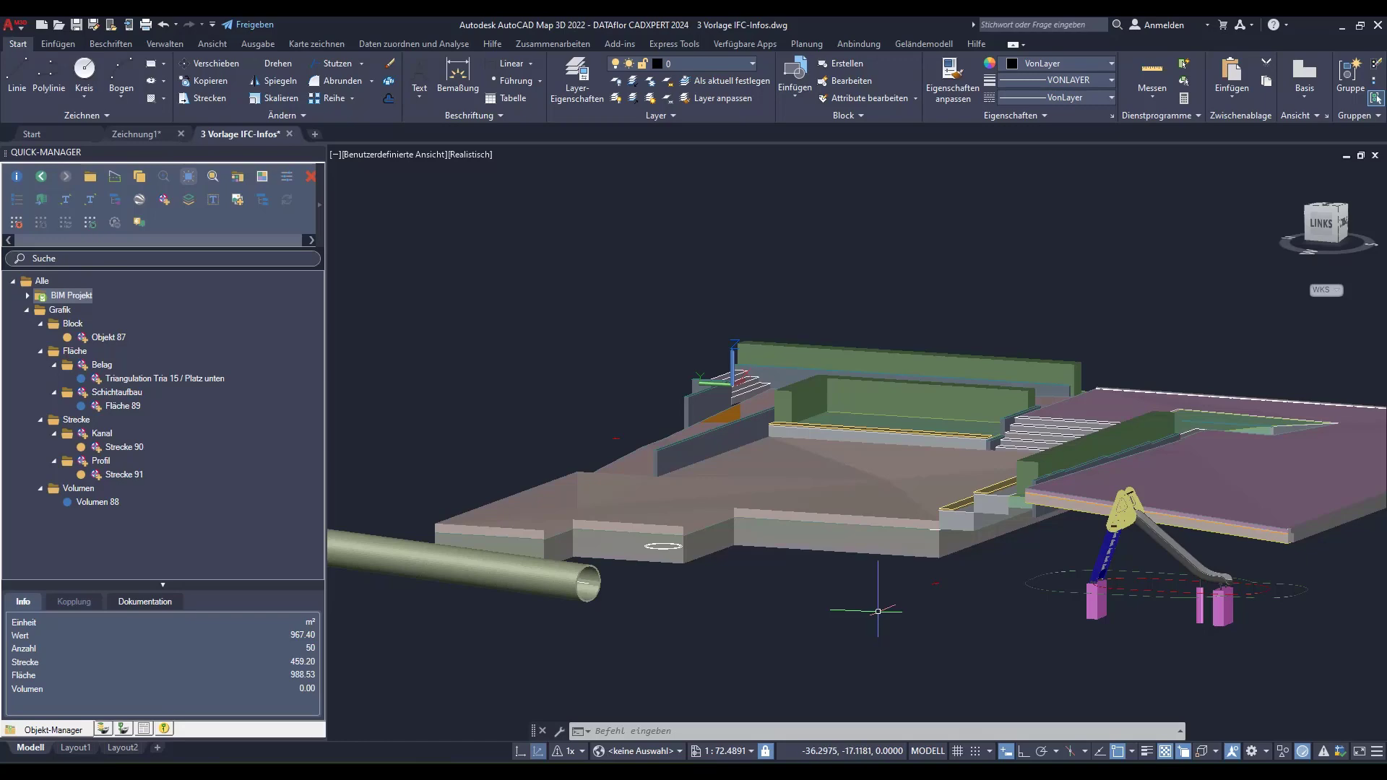
{"action": "mouse_move", "coordinate": [878, 617]}
{"action": "middle_mouse_down", "text": "shift"}
{"action": "mouse_move", "coordinate": [989, 609]}
{"action": "mouse_move", "coordinate": [867, 621]}
{"action": "middle_mouse_up", "text": "shift"}
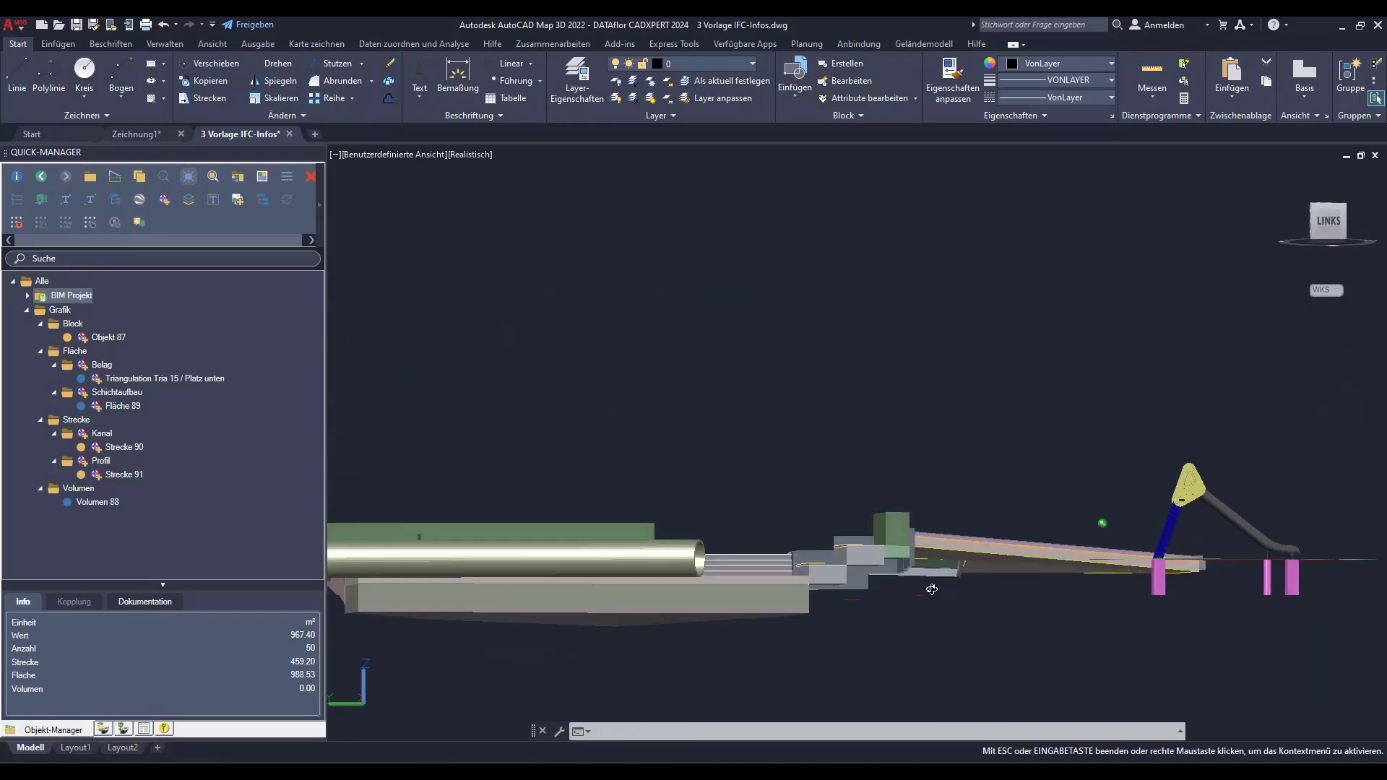
{"action": "scroll", "coordinate": [868, 621], "scroll_direction": "down", "scroll_amount": 2}
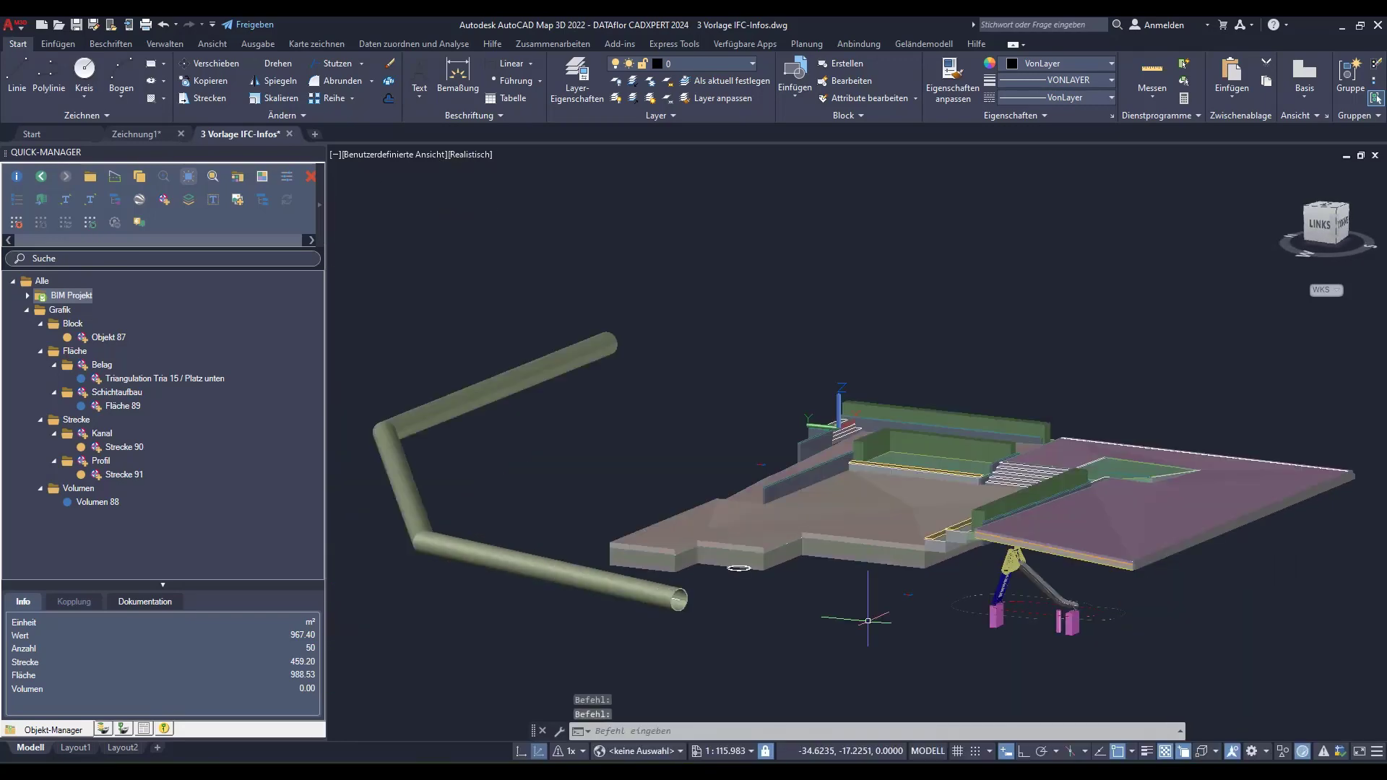
{"action": "middle_click_drag", "start_coordinate": [868, 621], "coordinate": [838, 586]}
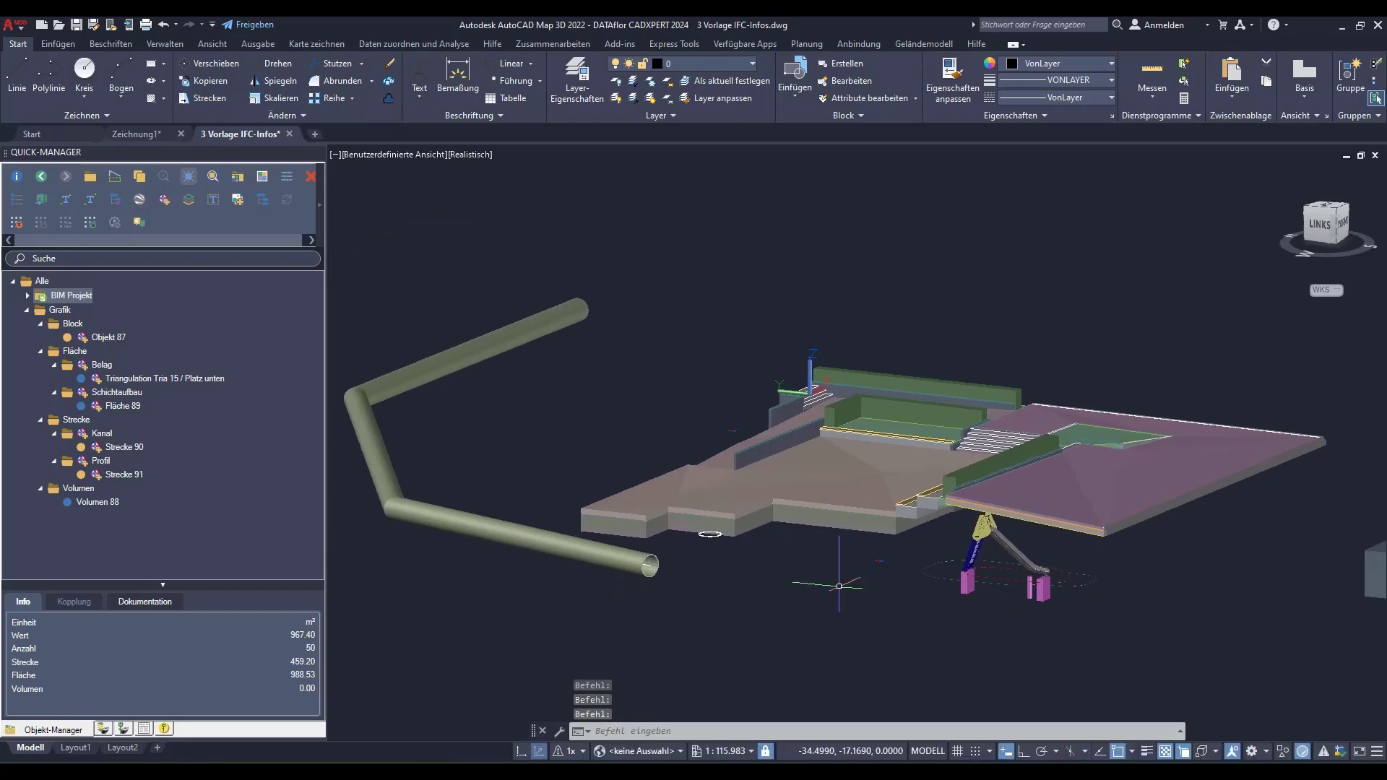